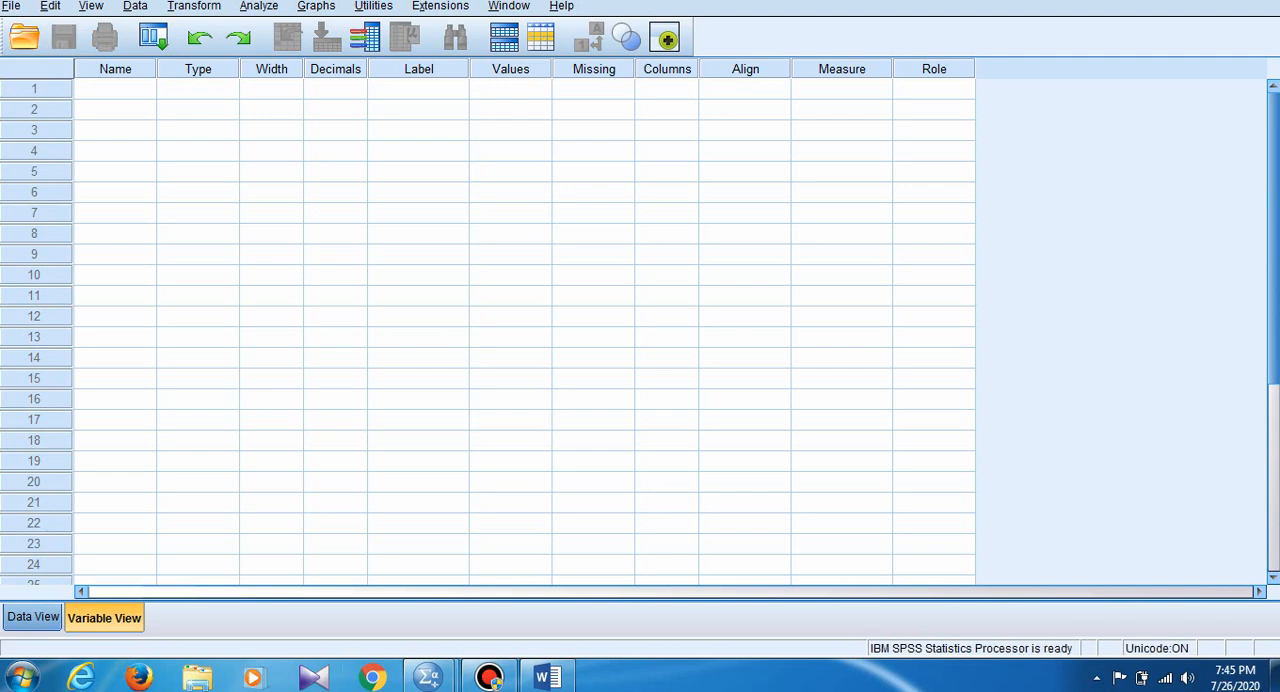
- Create a variable named Gender in the first row of the variable definitions
{"action": "left_click", "coordinate": [33, 617]}
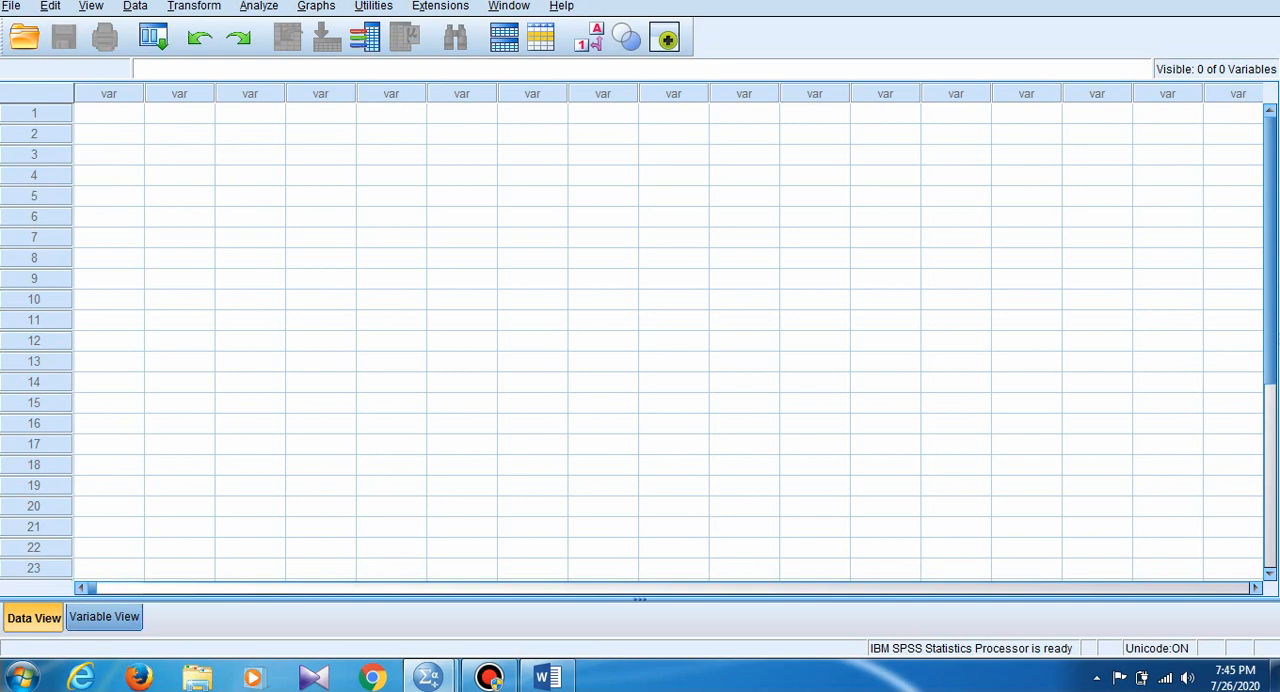
{"action": "left_click", "coordinate": [104, 617]}
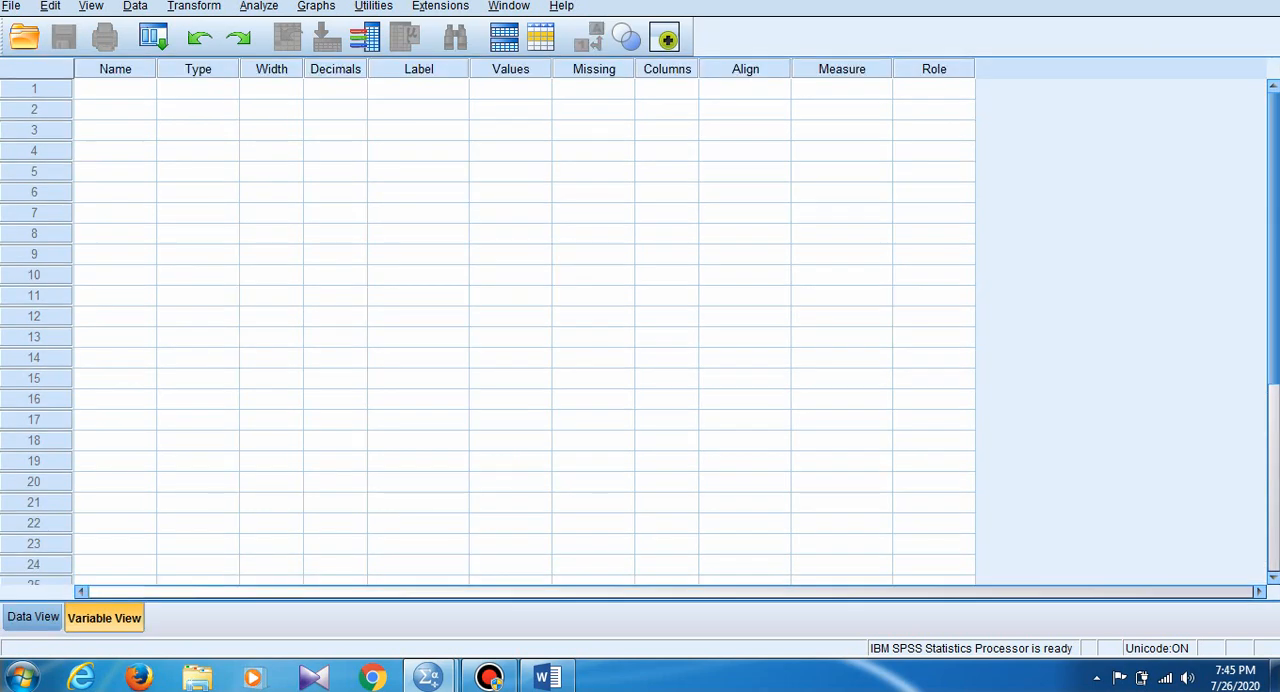
{"action": "left_click", "coordinate": [115, 89]}
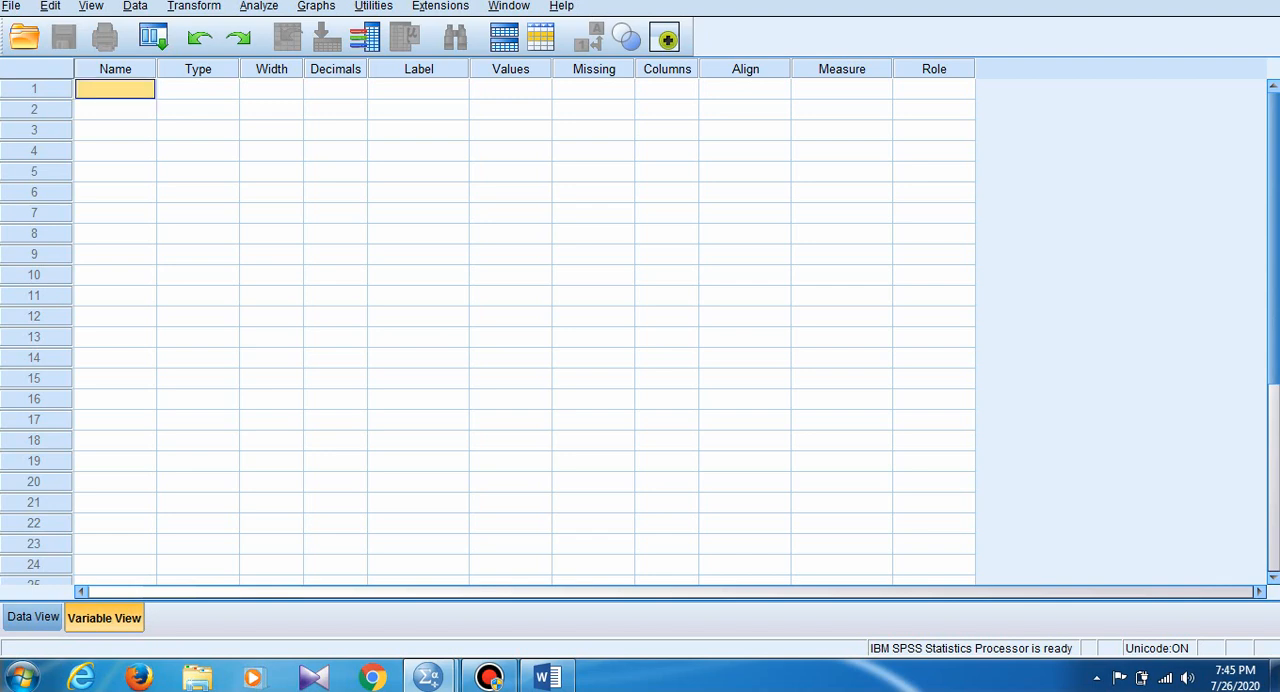
{"action": "type", "text": "Gender"}
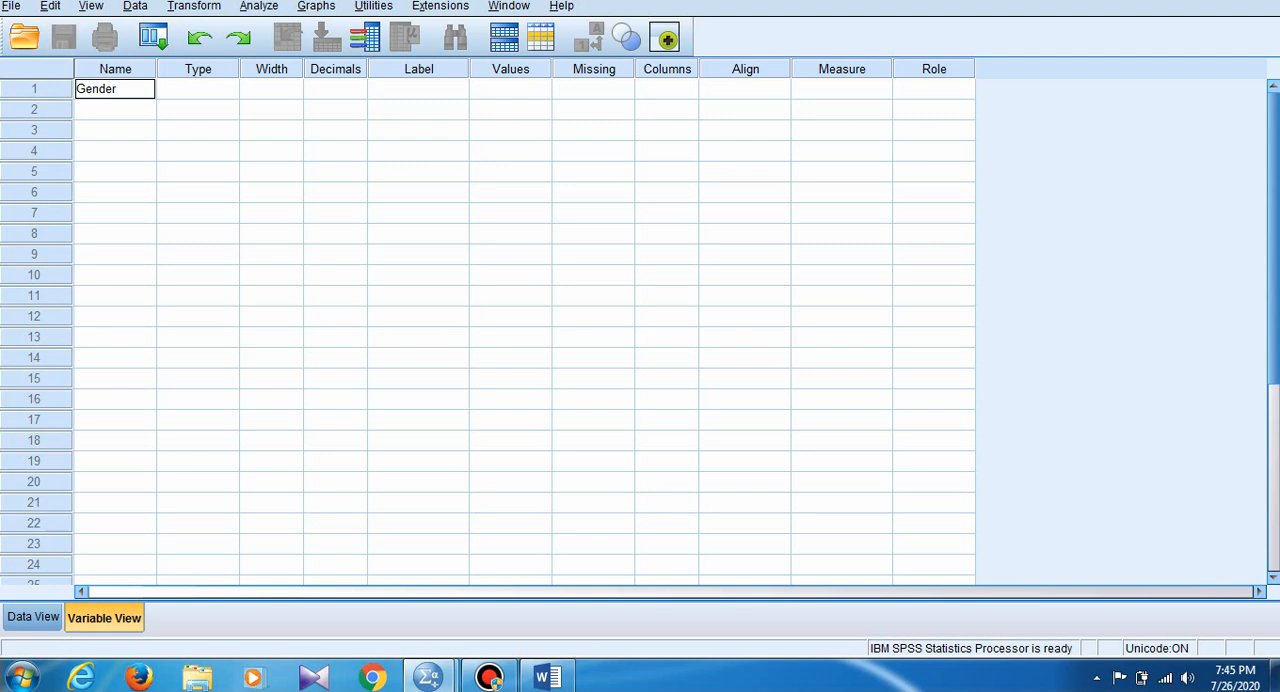
{"action": "key", "text": "Tab"}
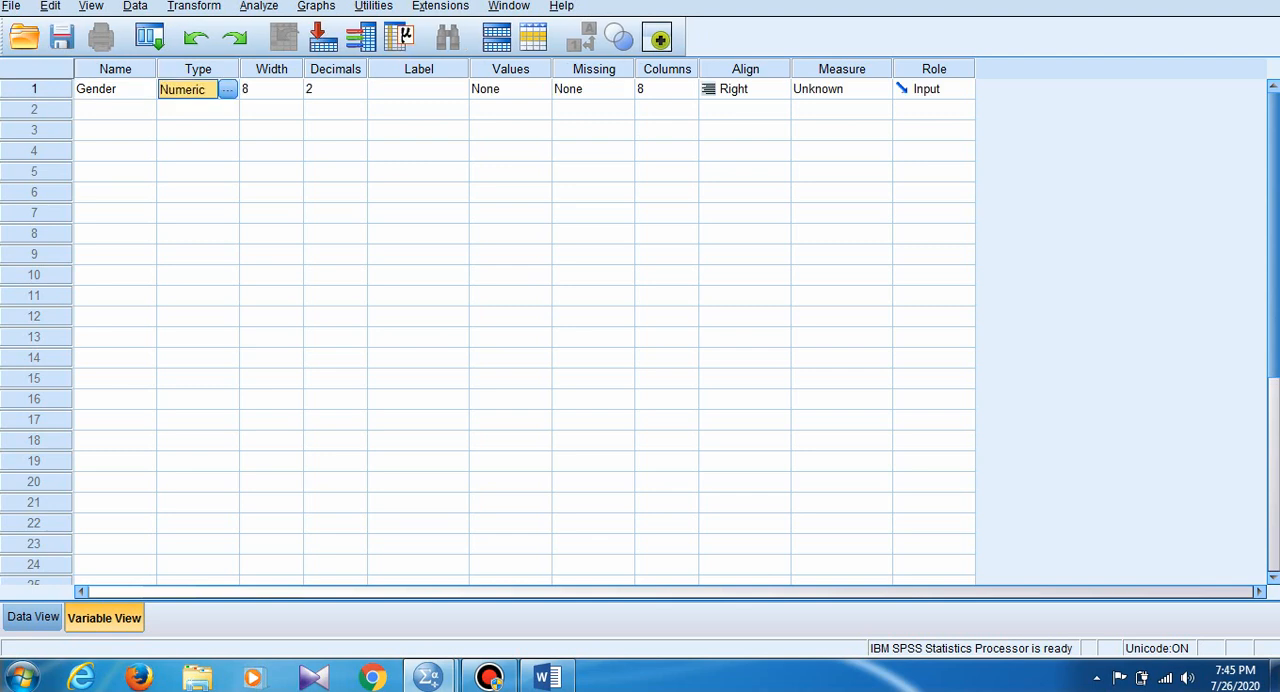
- Give the Gender variable the label "Gender", keeping its default type, width and decimals
{"action": "key", "text": "Tab"}
{"action": "key", "text": "Tab"}
{"action": "key", "text": "Tab"}
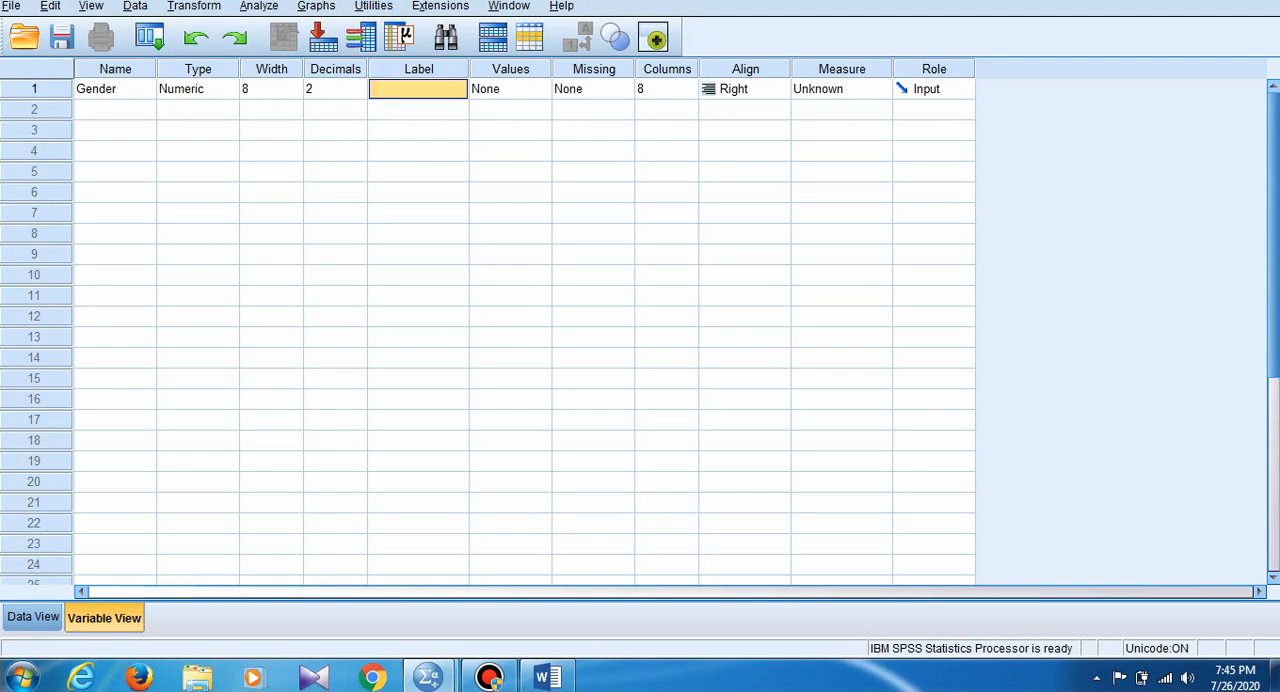
{"action": "type", "text": "Ge"}
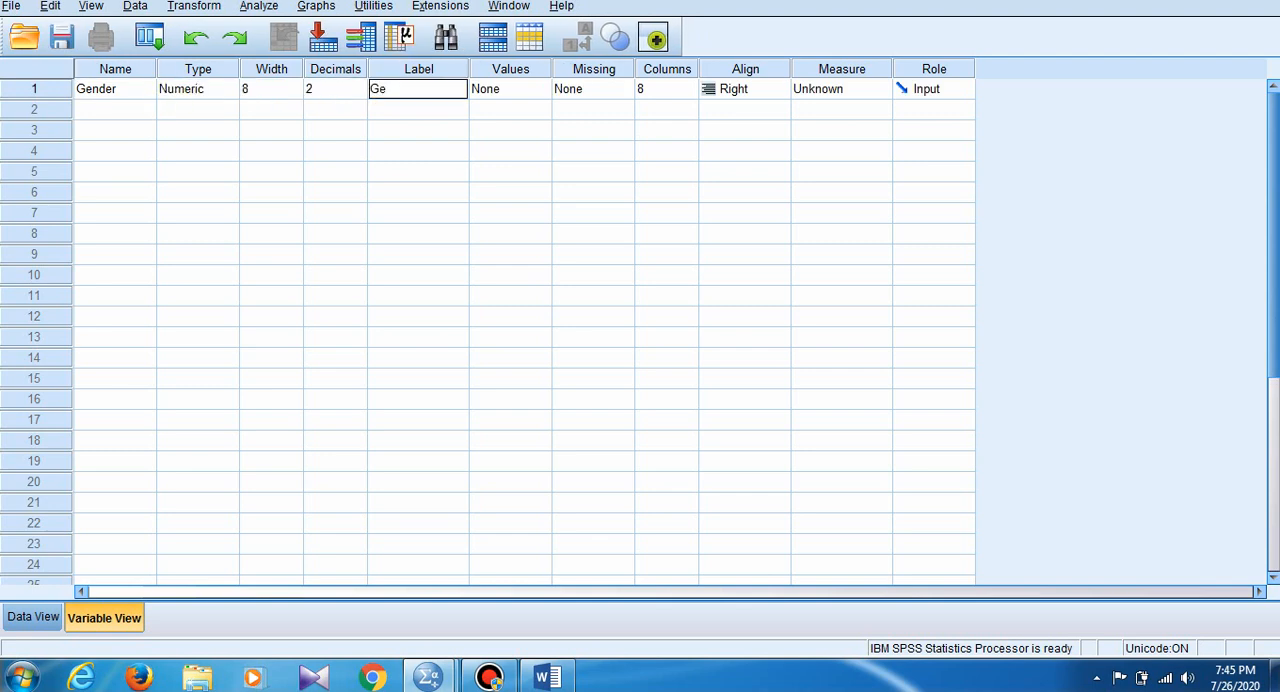
{"action": "type", "text": "nder"}
{"action": "key", "text": "Tab"}
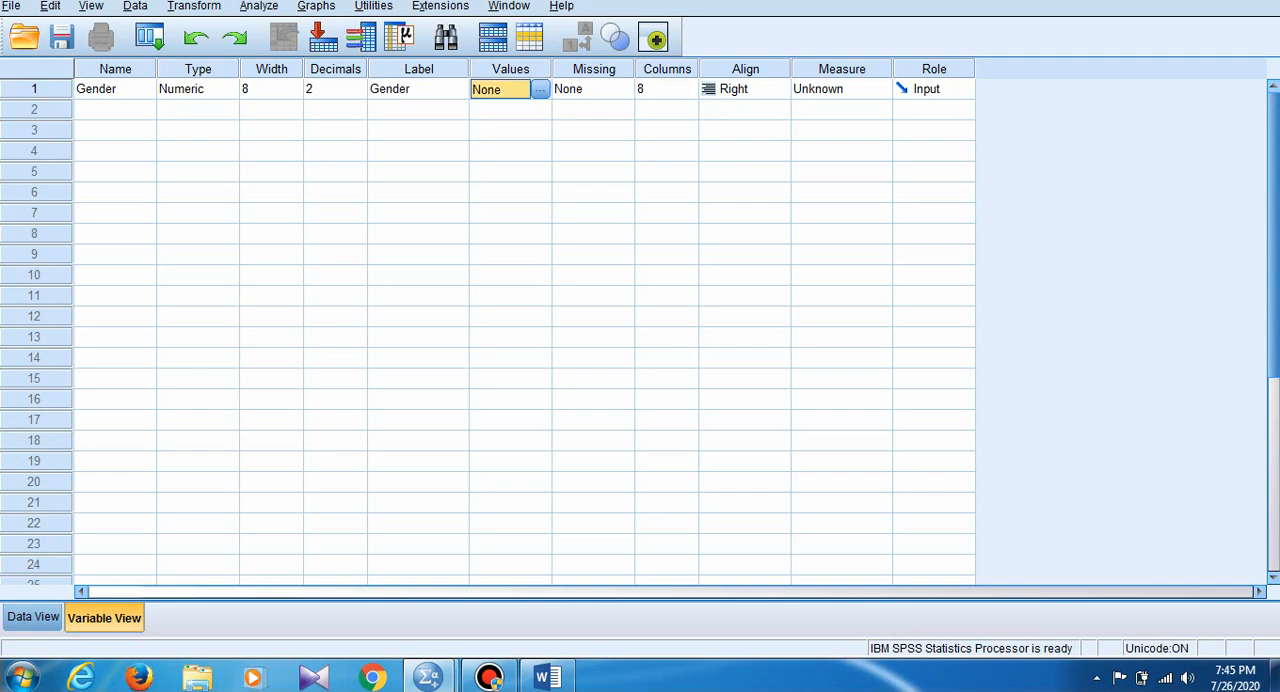
- Add the value label 1 = "Male" to the Gender variable
{"action": "left_click", "coordinate": [540, 89]}
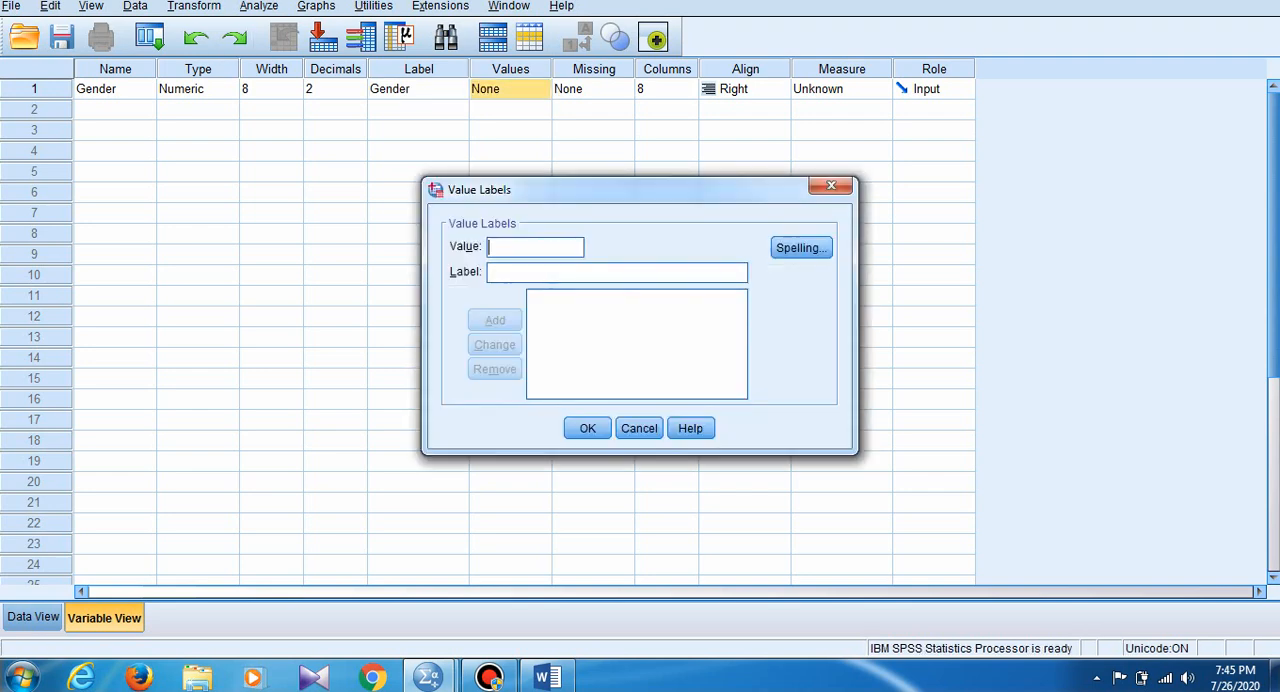
{"action": "type", "text": "1"}
{"action": "key", "text": "Tab"}
{"action": "type", "text": "Male"}
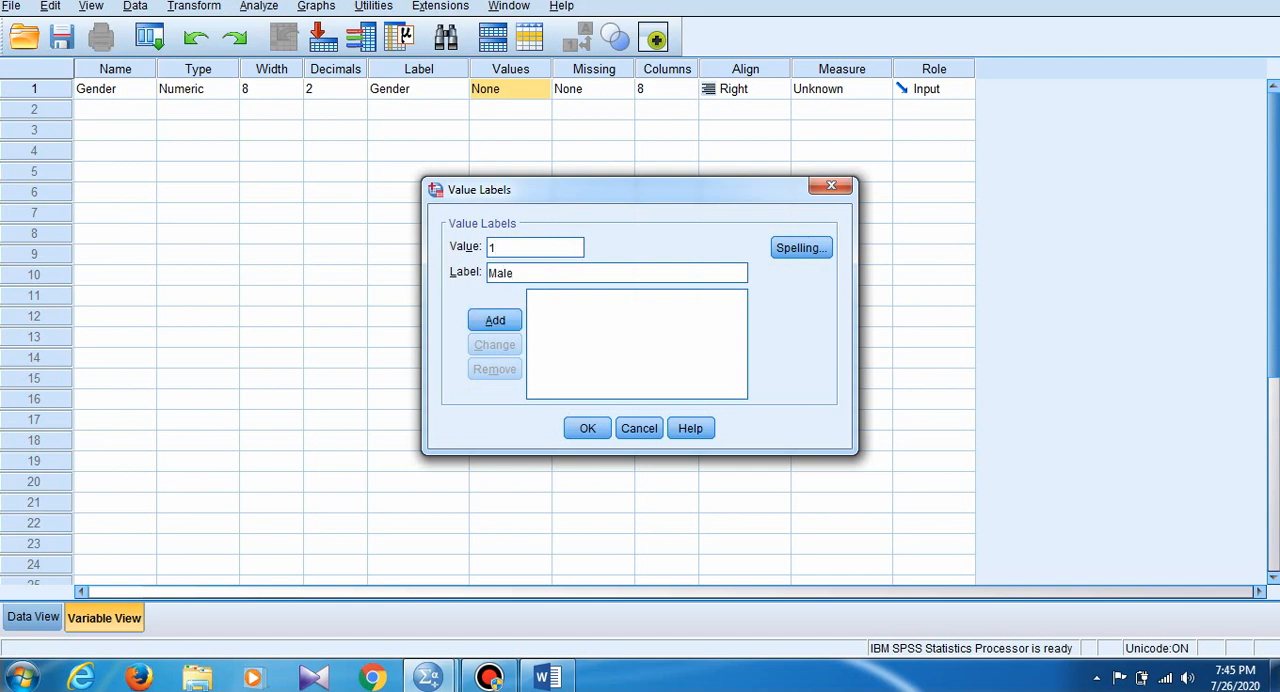
{"action": "key", "text": "Return"}
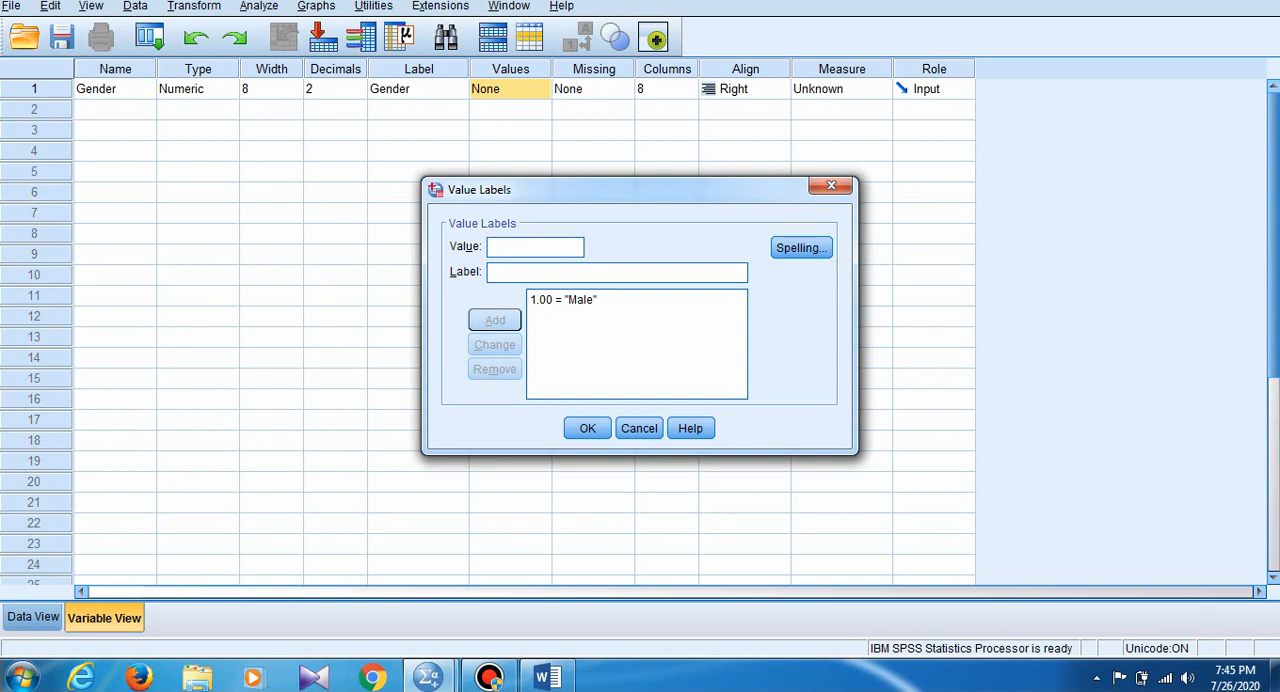
- Add the value label 2 = "Female" to the Gender variable and set its measurement level to Nominal
{"action": "type", "text": "2"}
{"action": "key", "text": "Tab"}
{"action": "type", "text": "F"}
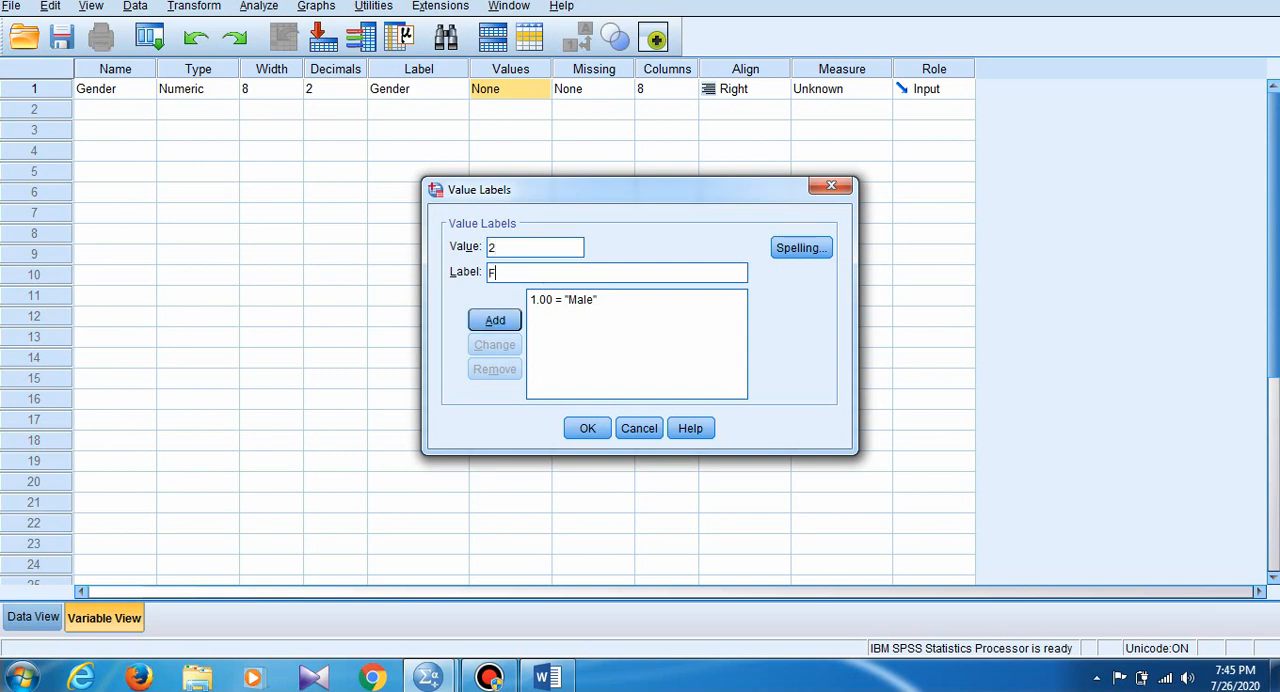
{"action": "type", "text": "emale"}
{"action": "key", "text": "Return"}
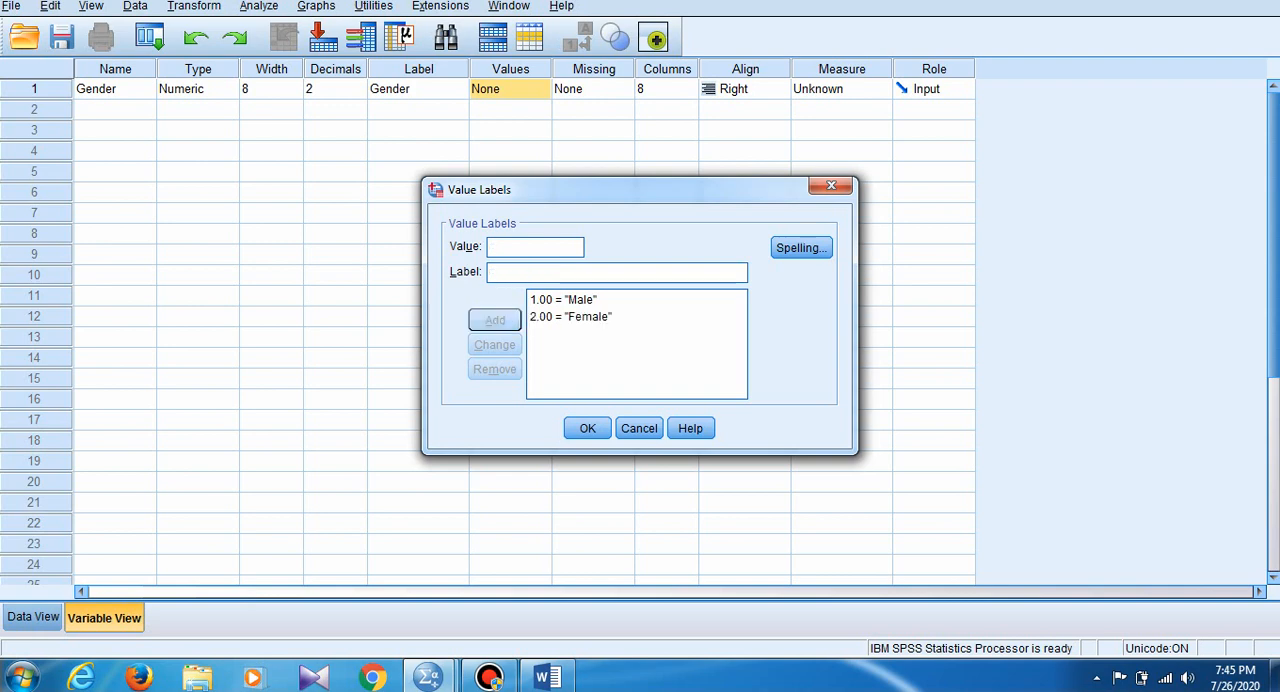
{"action": "left_click", "coordinate": [587, 428]}
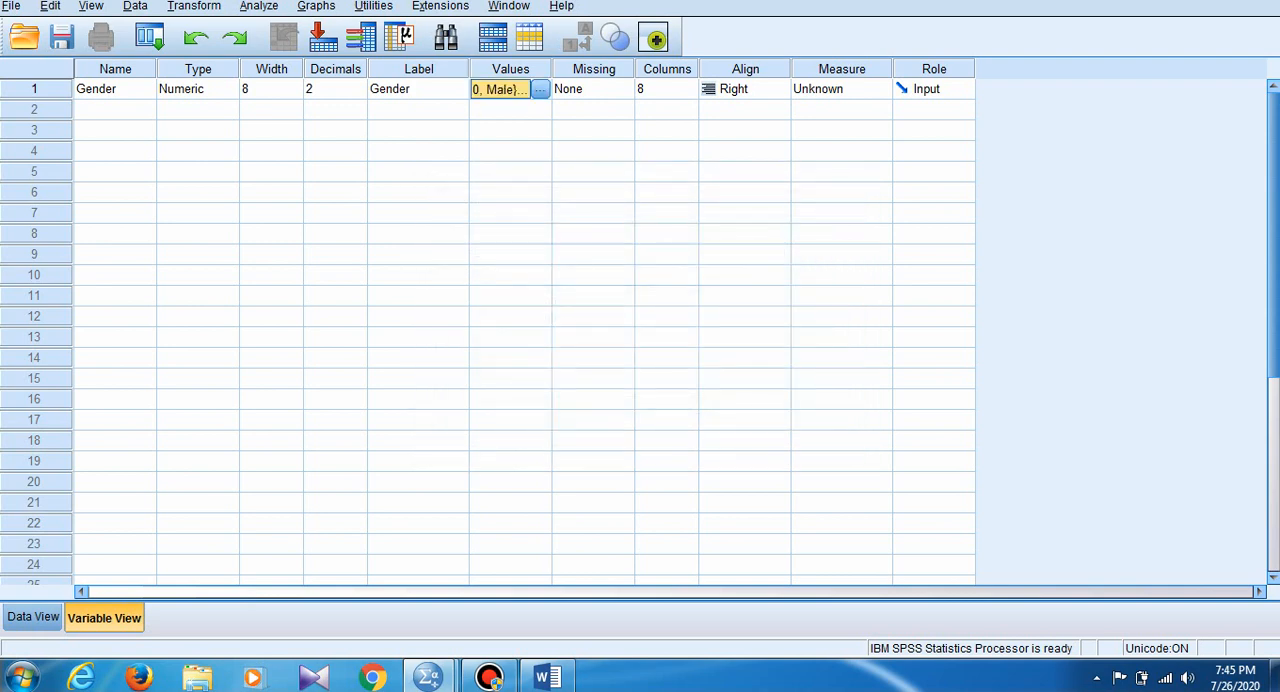
{"action": "left_click", "coordinate": [858, 89]}
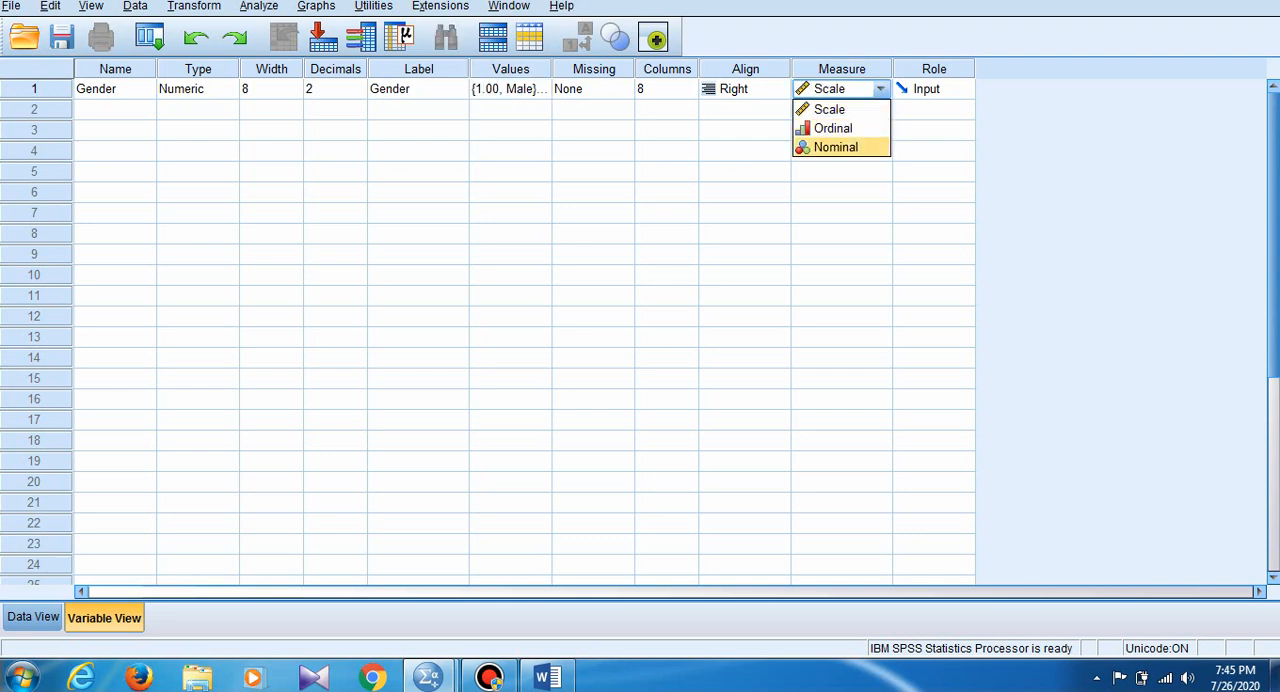
{"action": "key", "text": "Return"}
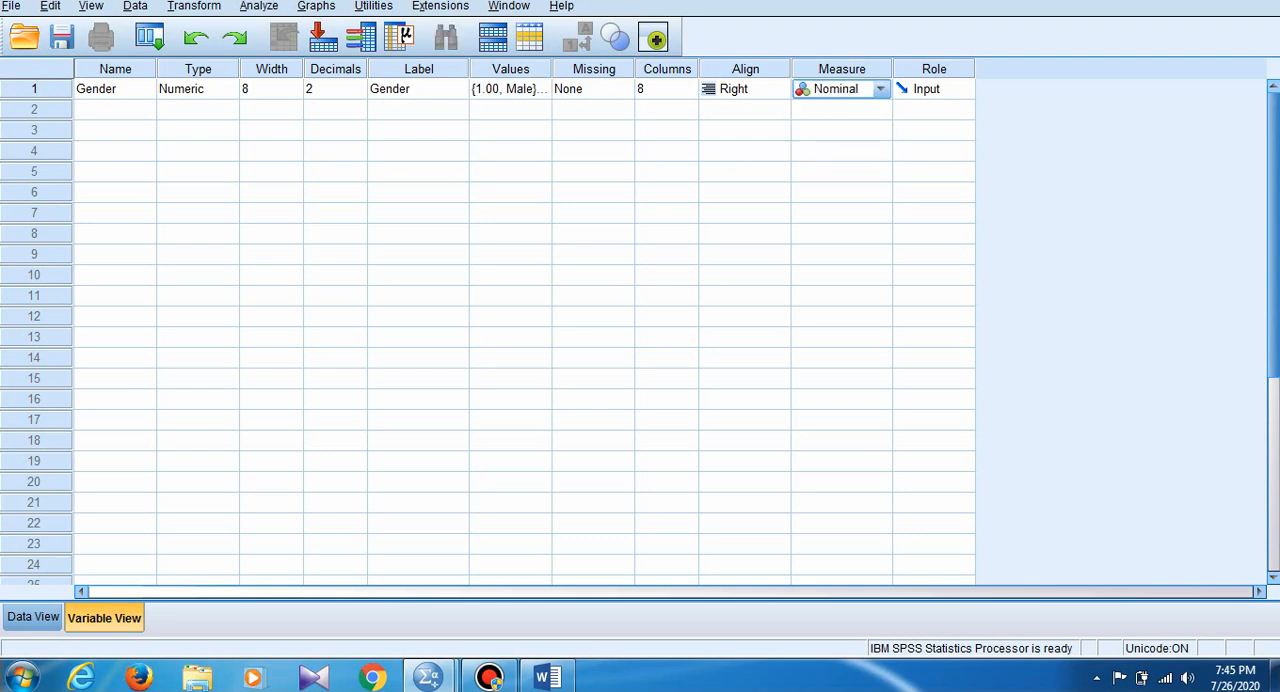
- Create a second variable named AggressiveShopping in the row below Gender
{"action": "left_click", "coordinate": [115, 110]}
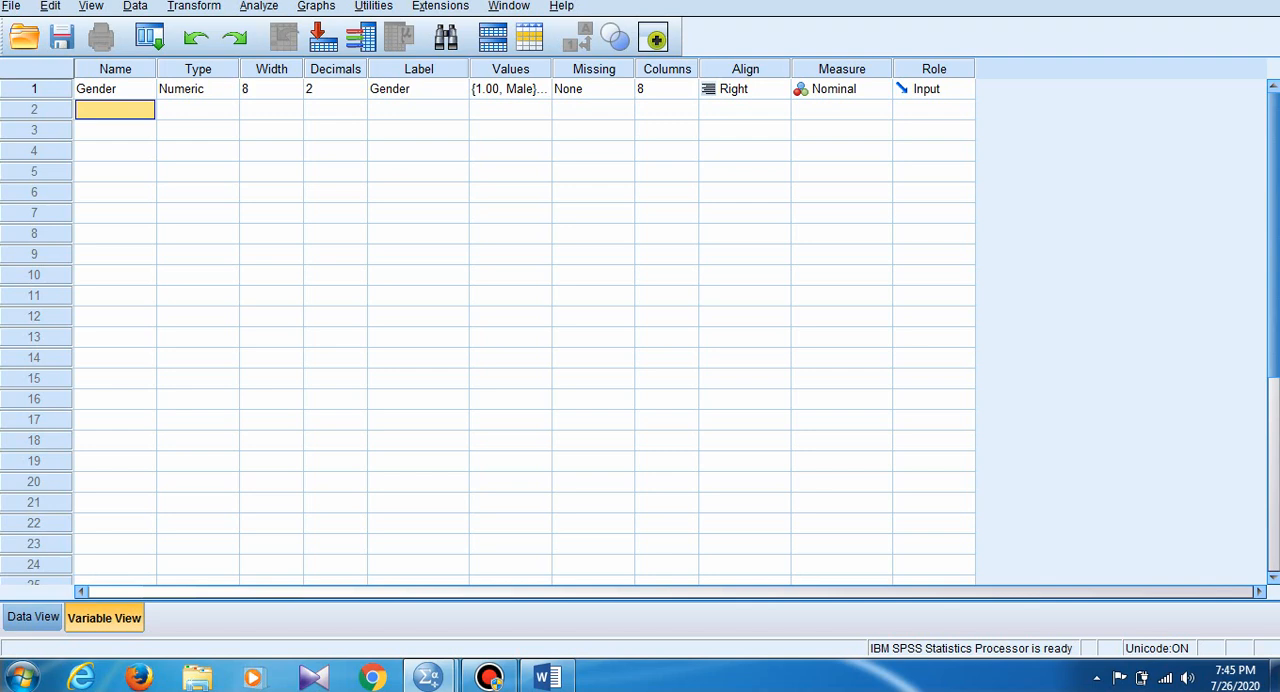
{"action": "type", "text": "A"}
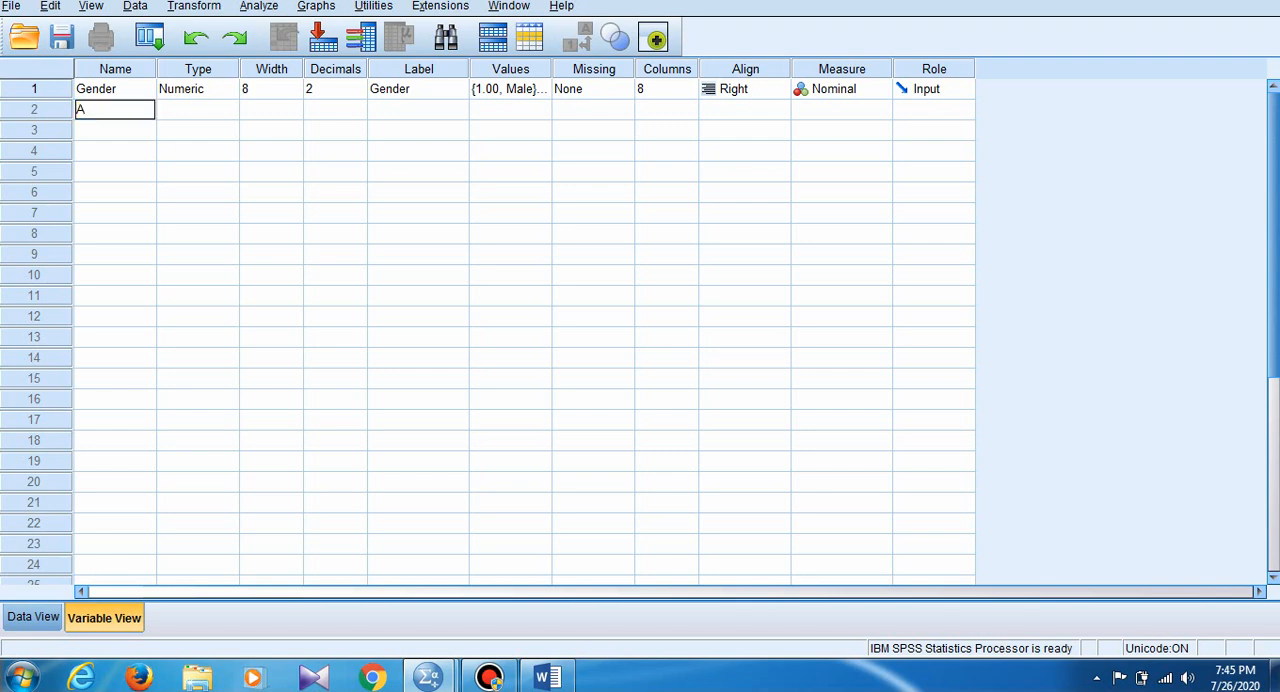
{"action": "type", "text": "gg"}
{"action": "type", "text": "ressive"}
{"action": "type", "text": "Shopping"}
{"action": "key", "text": "Return"}
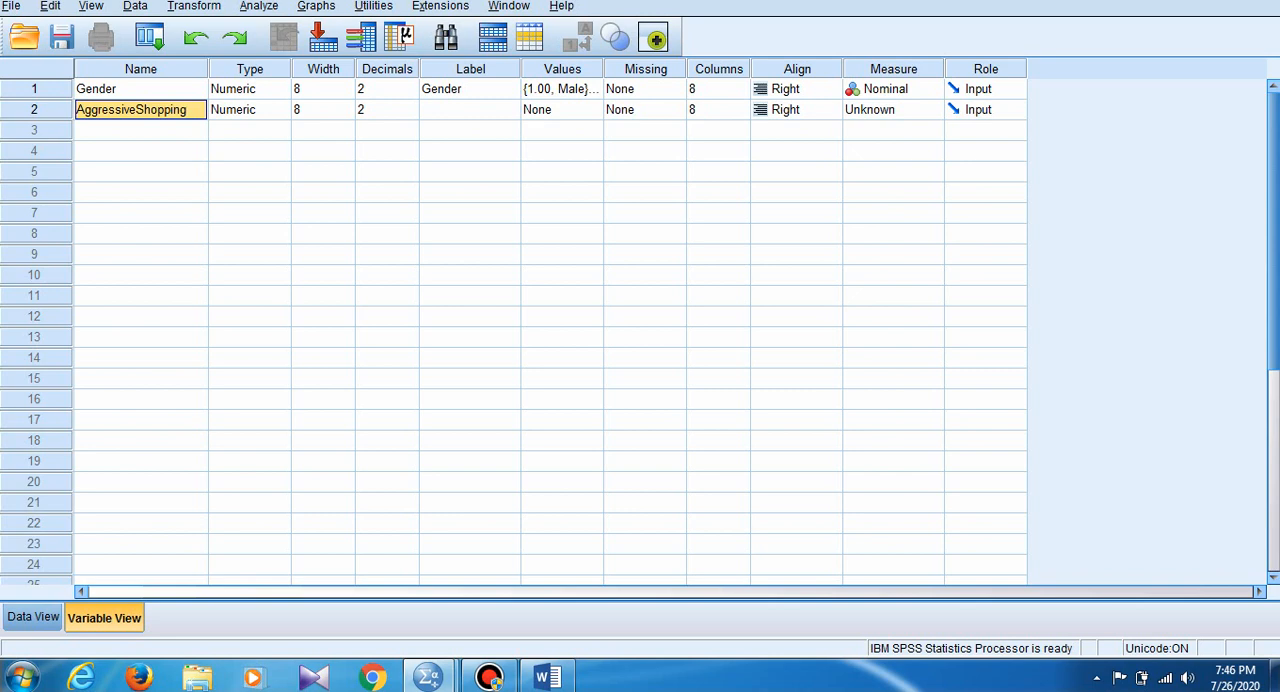
- Give the AggressiveShopping variable the label "Aggressiveshopping"
{"action": "key", "text": "Tab"}
{"action": "key", "text": "Tab"}
{"action": "key", "text": "Tab"}
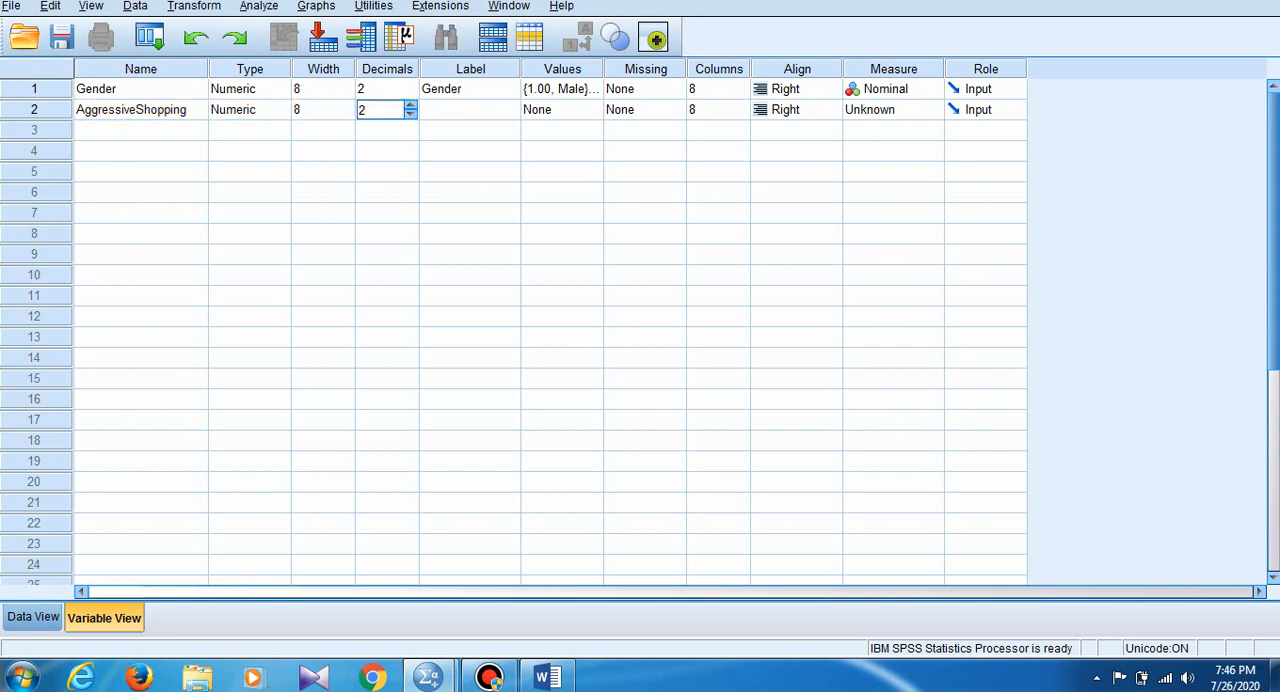
{"action": "key", "text": "Tab"}
{"action": "type", "text": "A"}
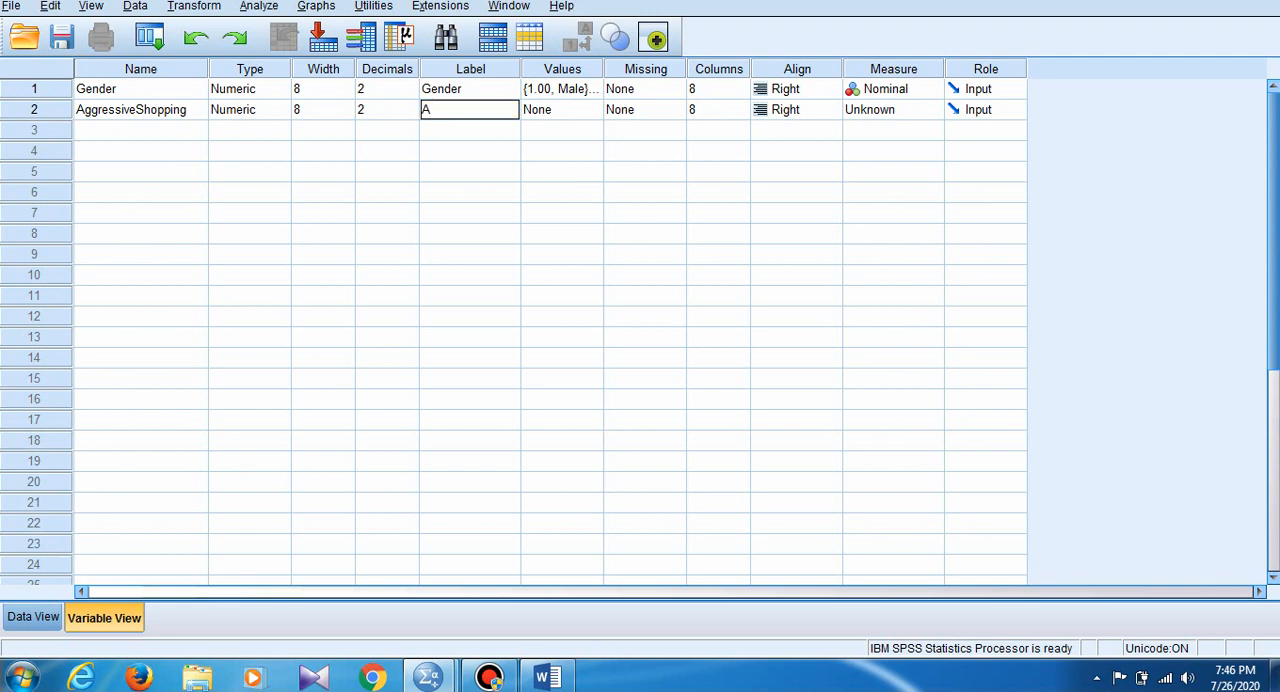
{"action": "type", "text": "ggressiveshopping"}
{"action": "key", "text": "Tab"}
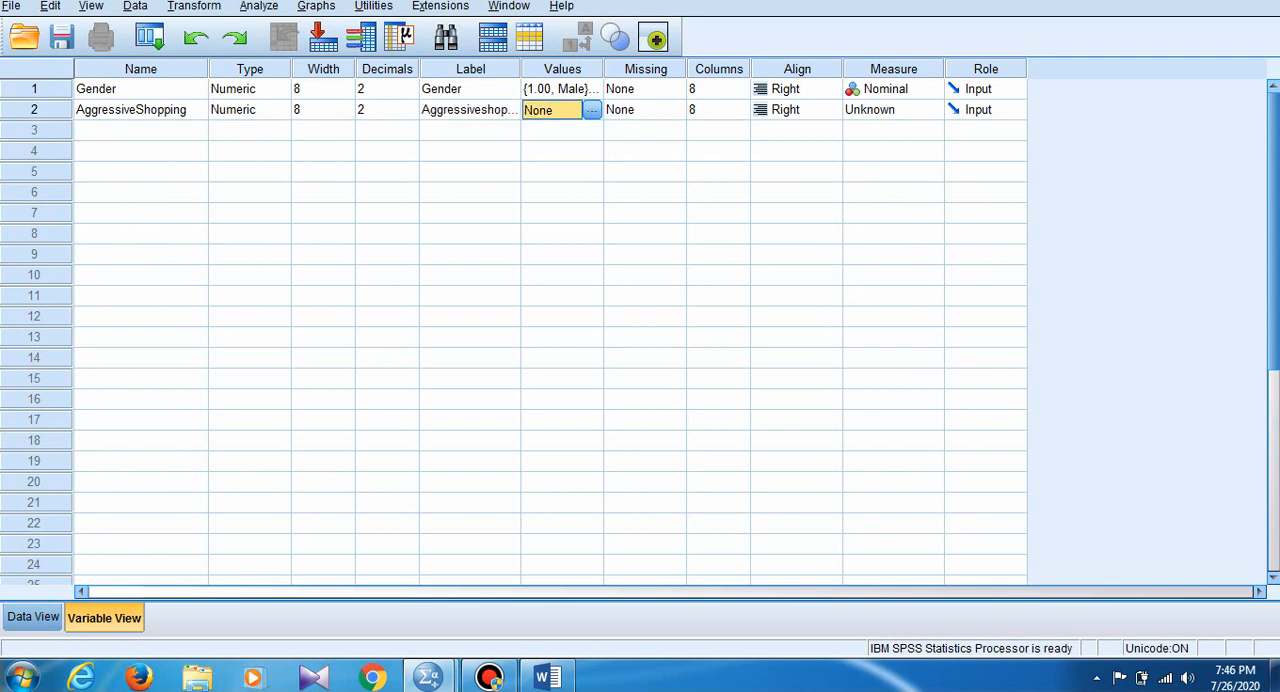
- Add the value label 1 = "aggressive" to the AggressiveShopping variable
{"action": "left_click", "coordinate": [592, 110]}
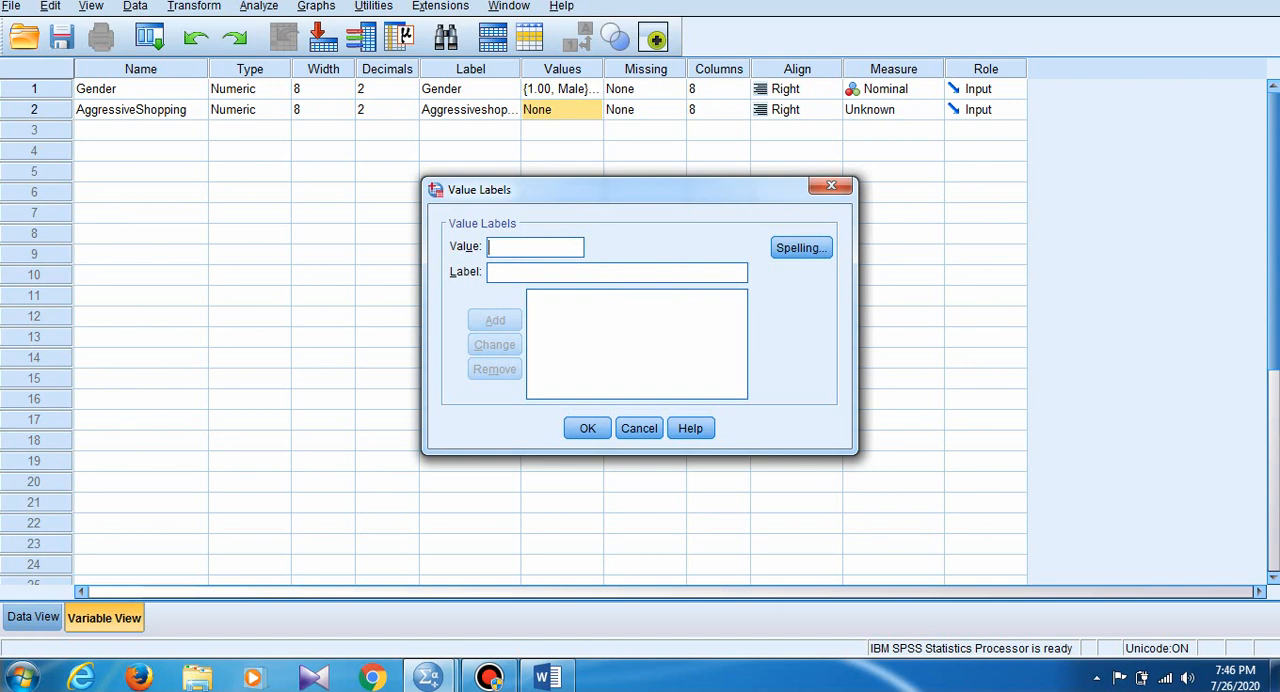
{"action": "type", "text": "1"}
{"action": "left_click", "coordinate": [560, 272]}
{"action": "type", "text": "a"}
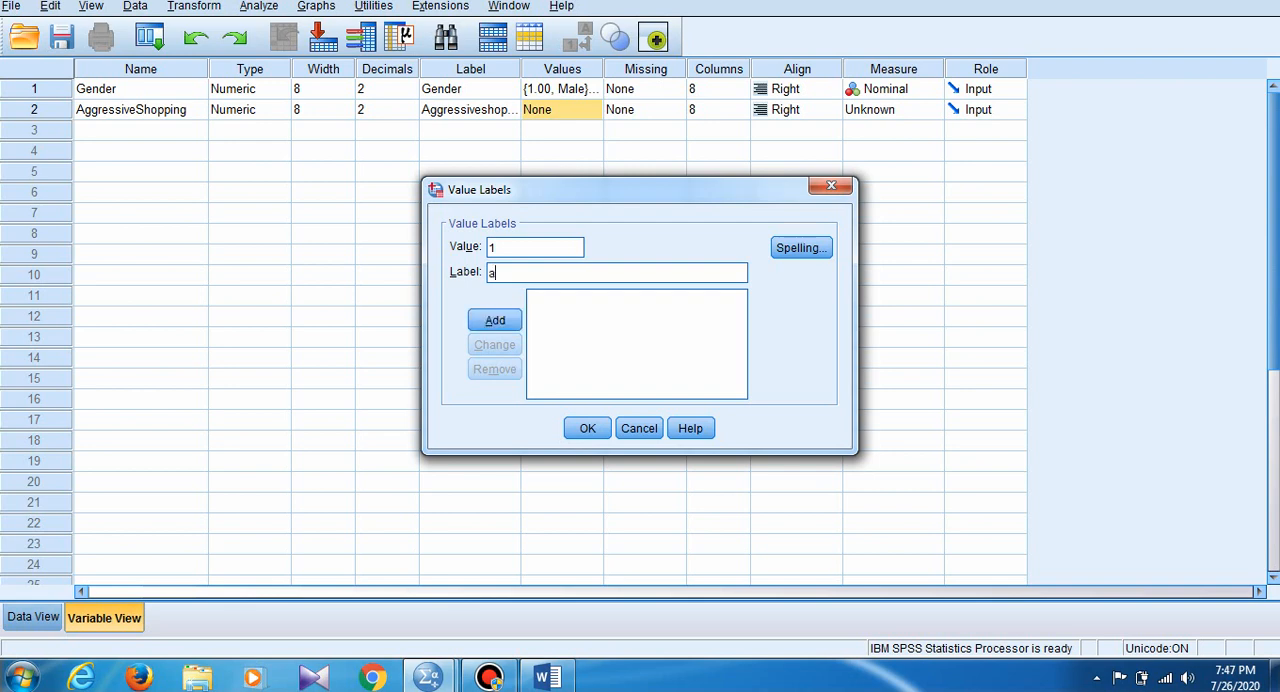
{"action": "type", "text": "ggressive"}
{"action": "key", "text": "Return"}
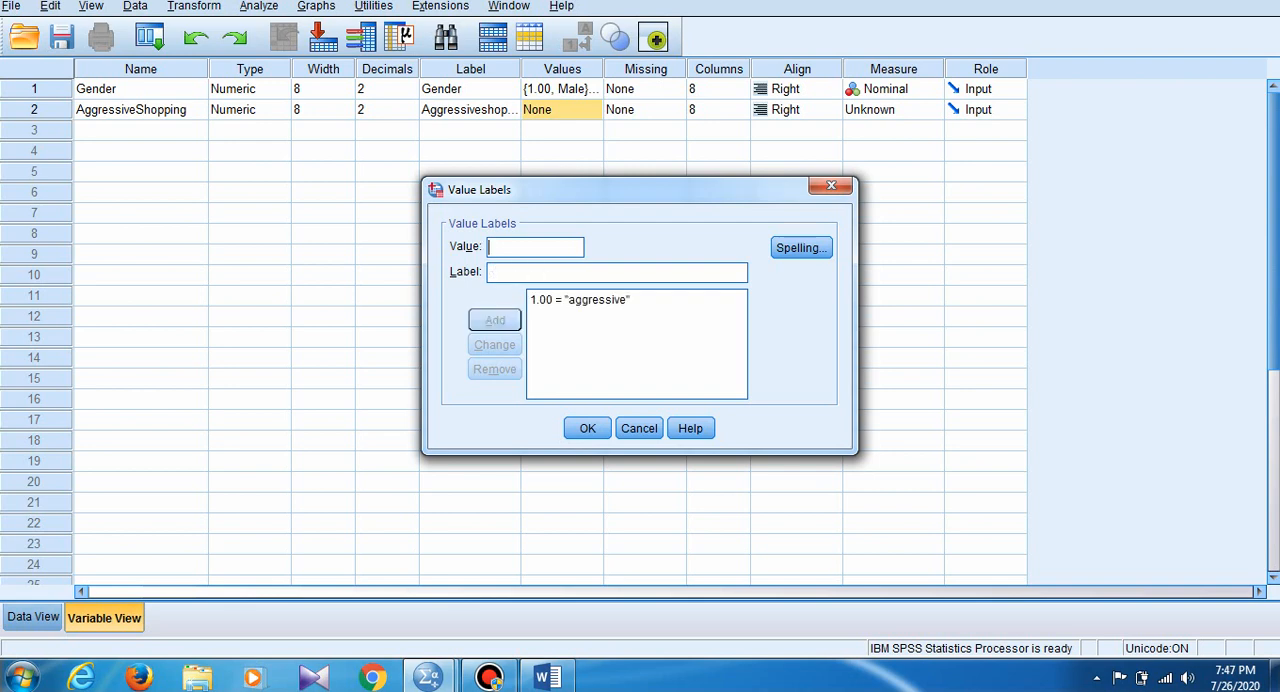
- Add the value label 2 = "non aggressive" to the AggressiveShopping variable and set its measurement level to Nominal
{"action": "type", "text": "2"}
{"action": "key", "text": "Tab"}
{"action": "type", "text": "non"}
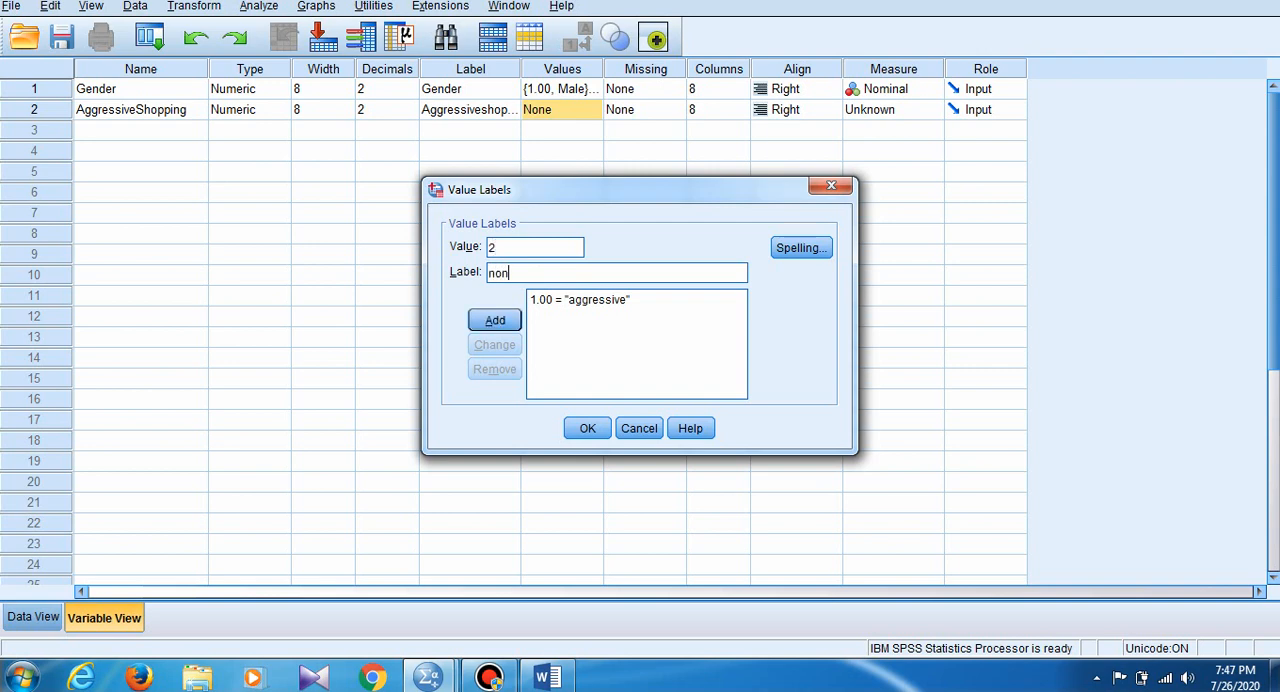
{"action": "type", "text": " aggressive"}
{"action": "key", "text": "Return"}
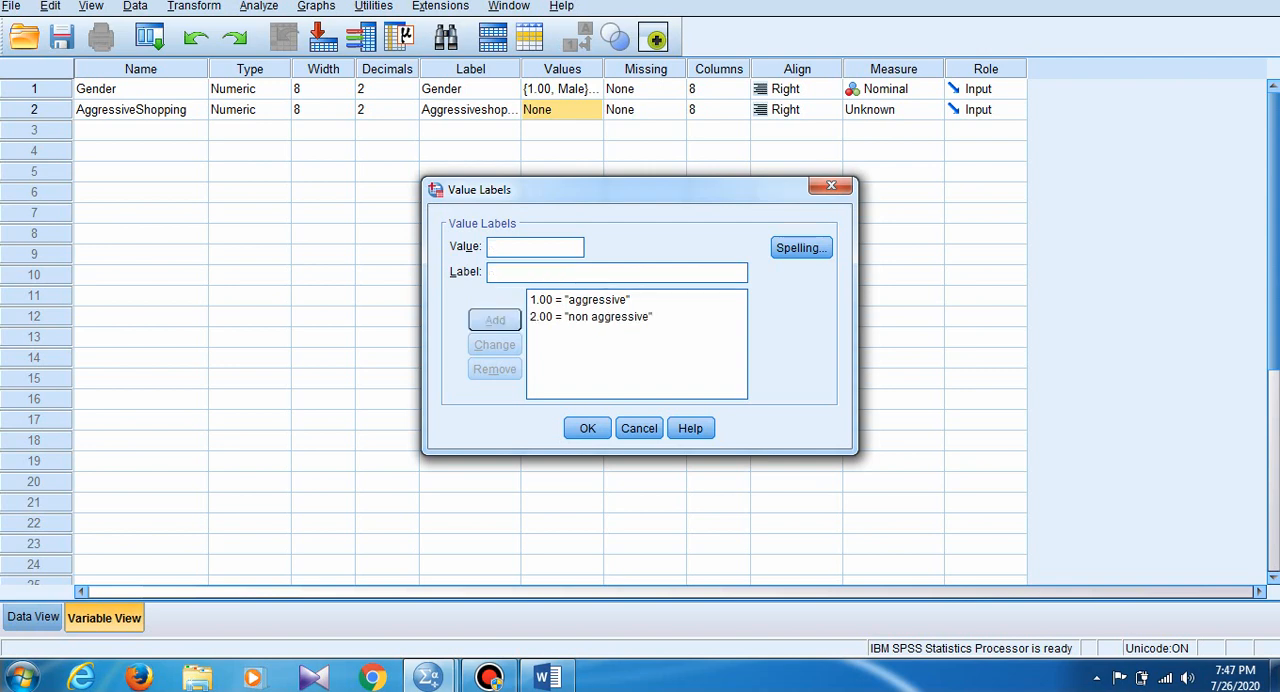
{"action": "left_click", "coordinate": [587, 428]}
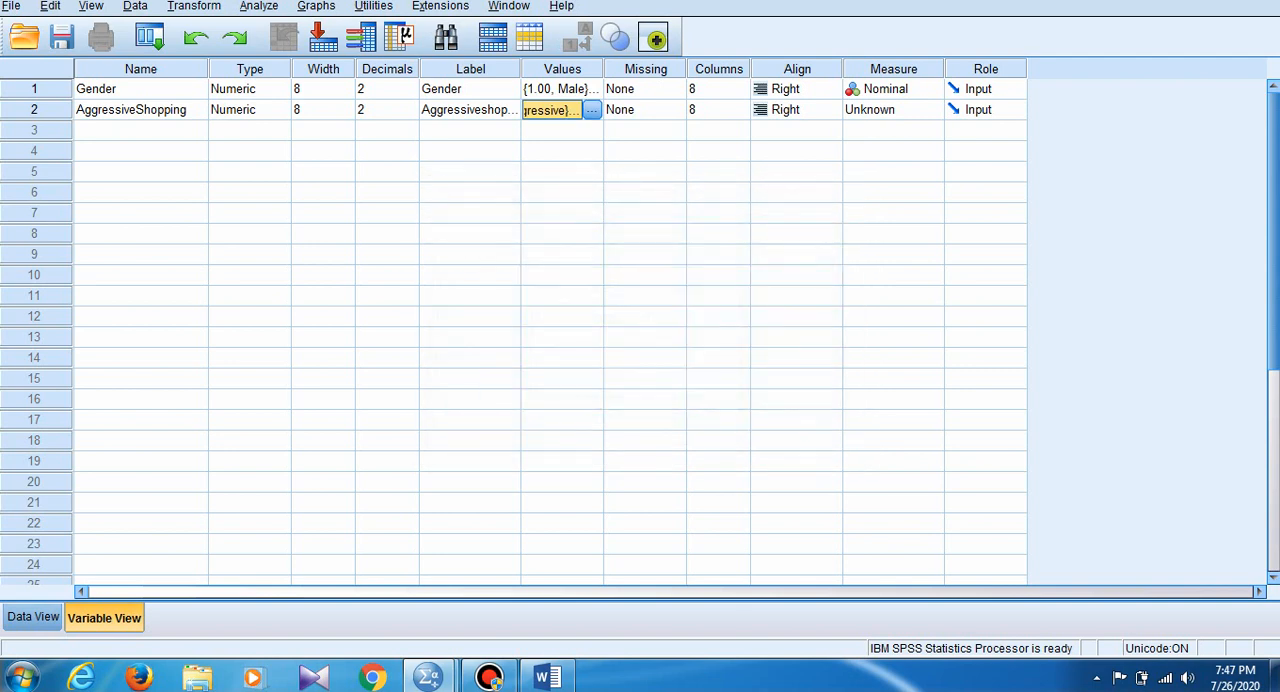
{"action": "left_click", "coordinate": [893, 110]}
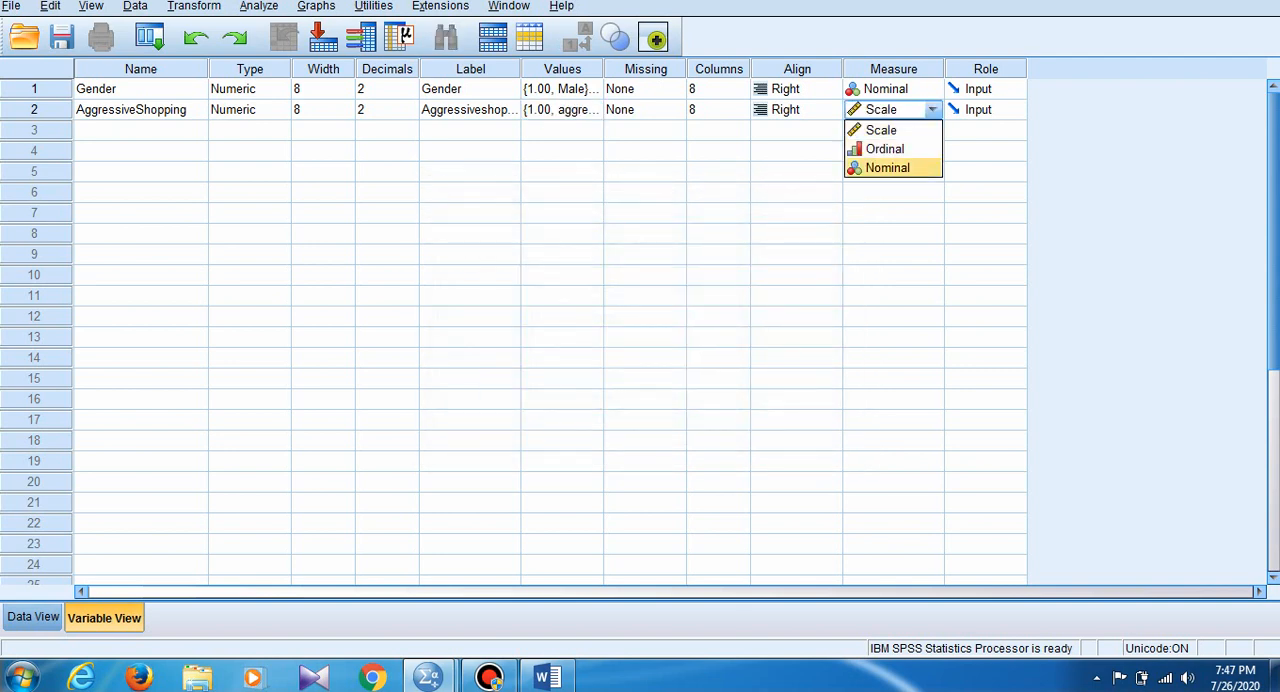
{"action": "key", "text": "Return"}
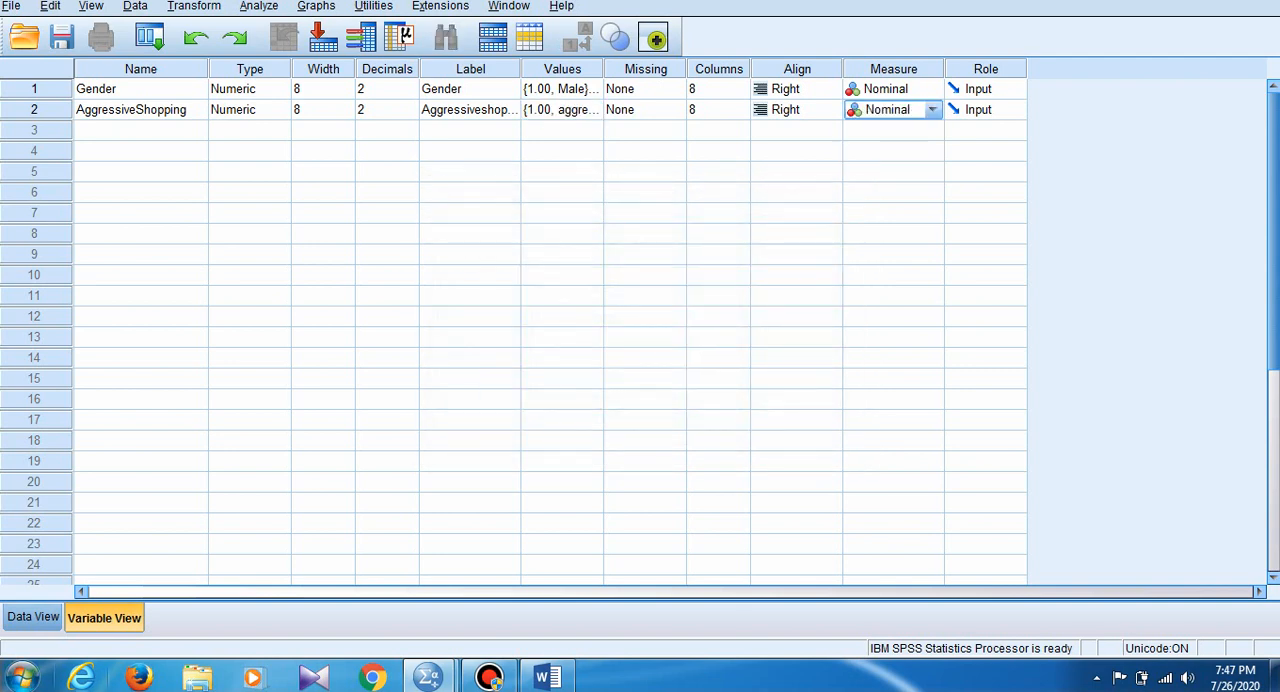
- Widen the AggressiveShopping column in the data sheet so its full name fits on one line
{"action": "left_click", "coordinate": [33, 617]}
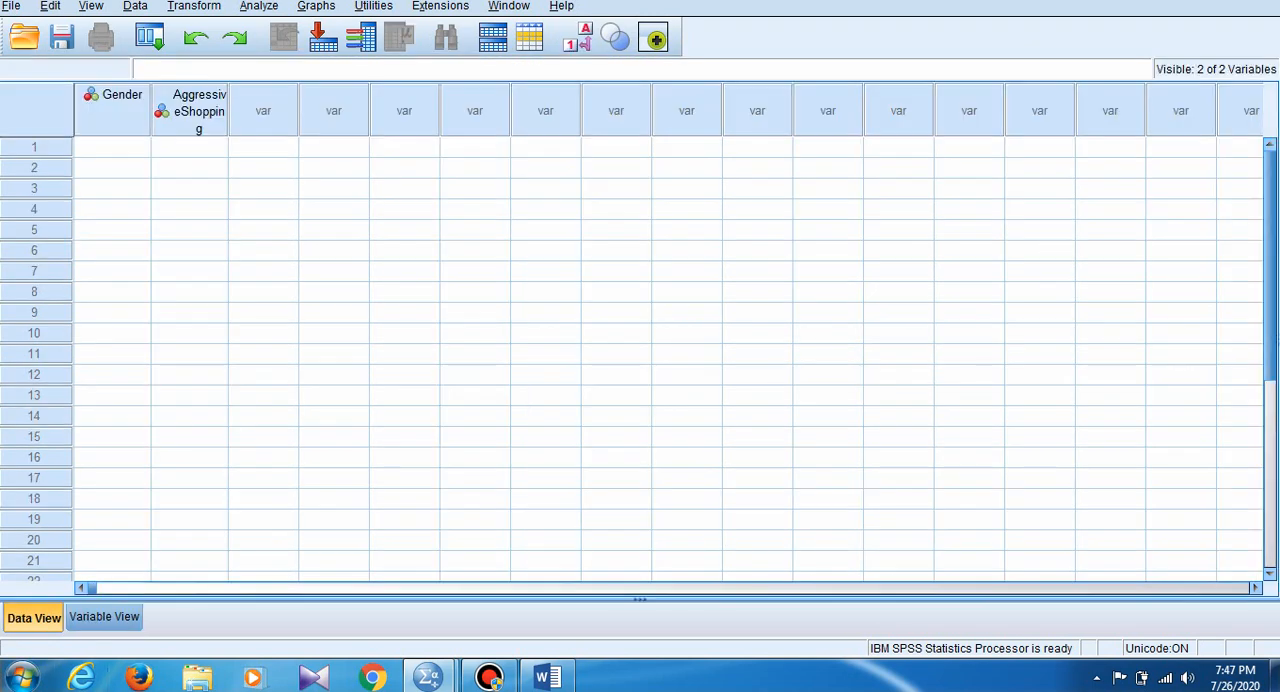
{"action": "left_click_drag", "start_coordinate": [228, 106], "coordinate": [329, 101]}
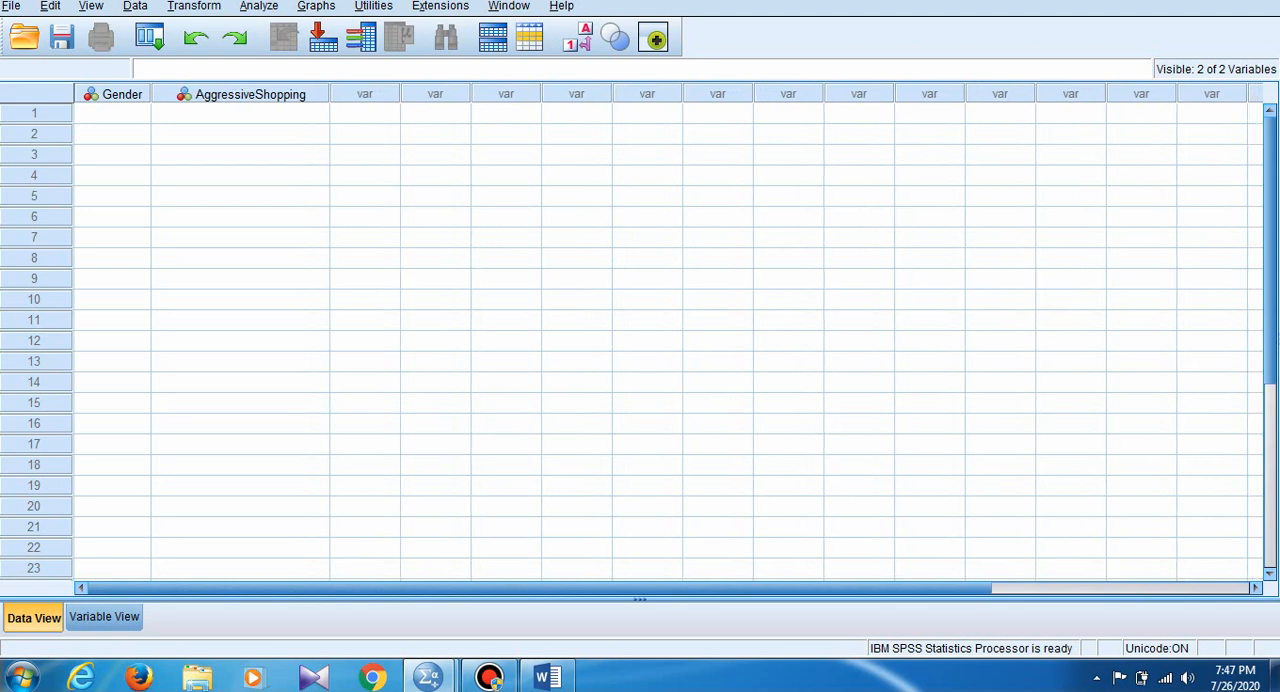
- Enter the first case with Gender 1 and AggressiveShopping 1
{"action": "left_click", "coordinate": [112, 114]}
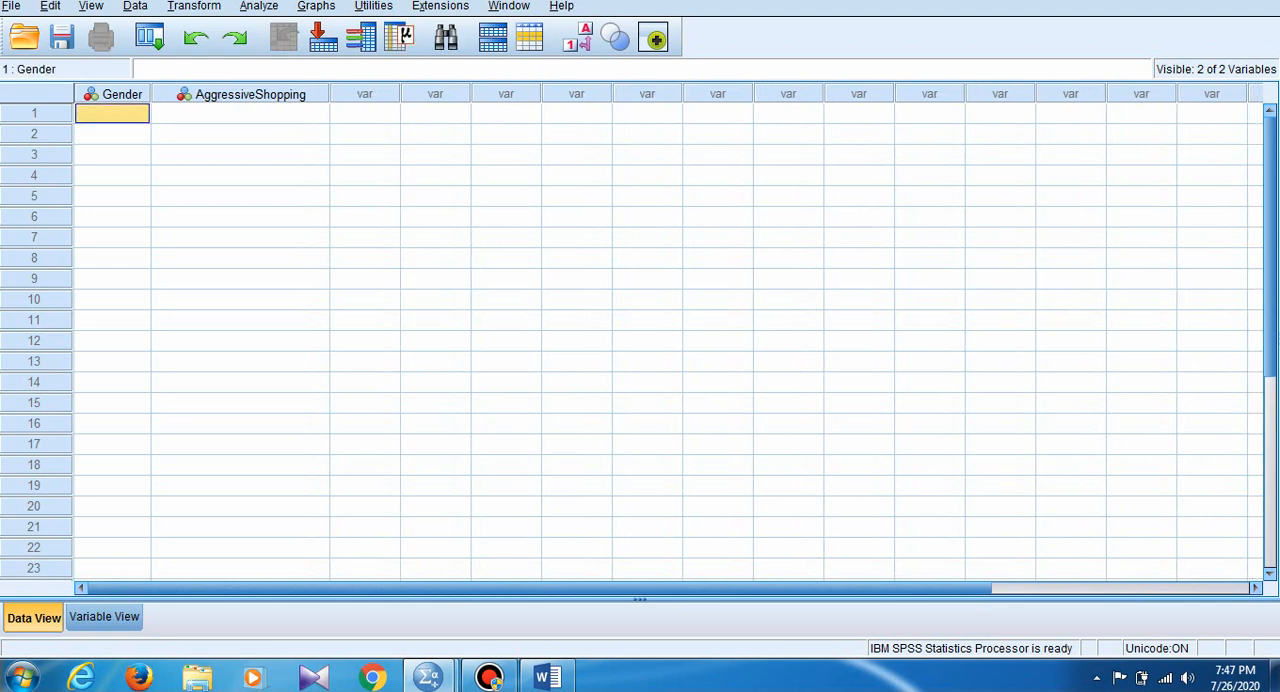
{"action": "type", "text": "1"}
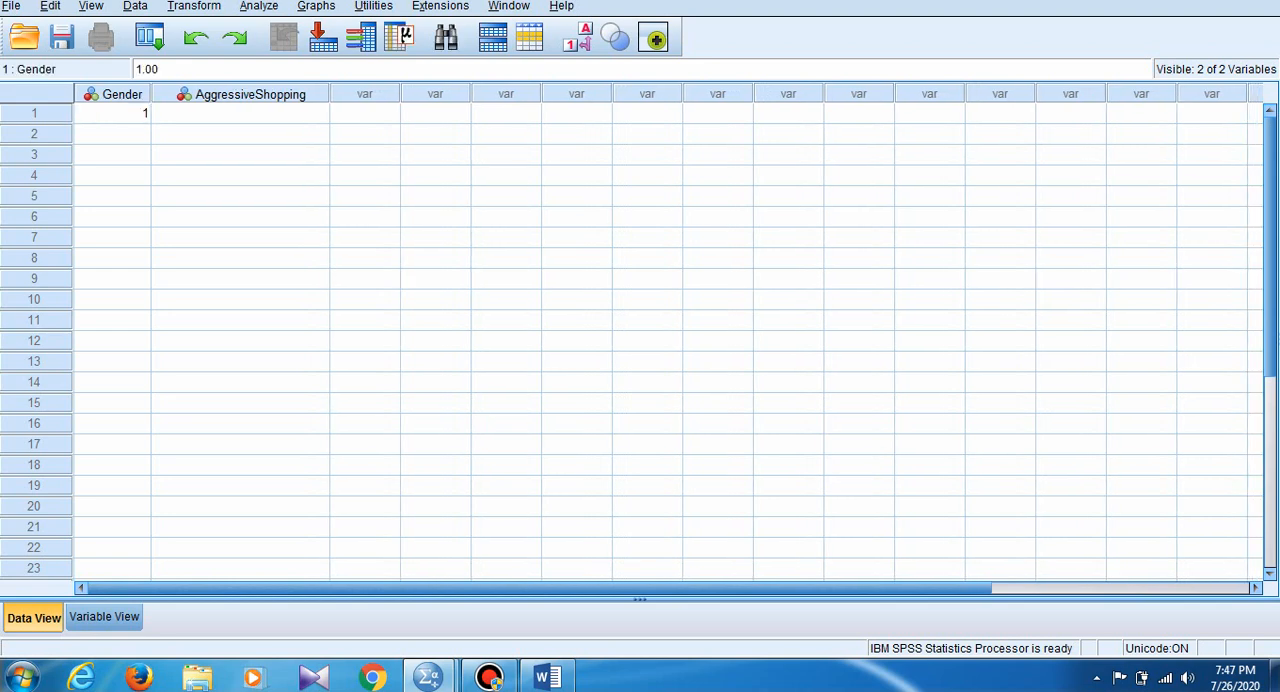
{"action": "key", "text": "Tab"}
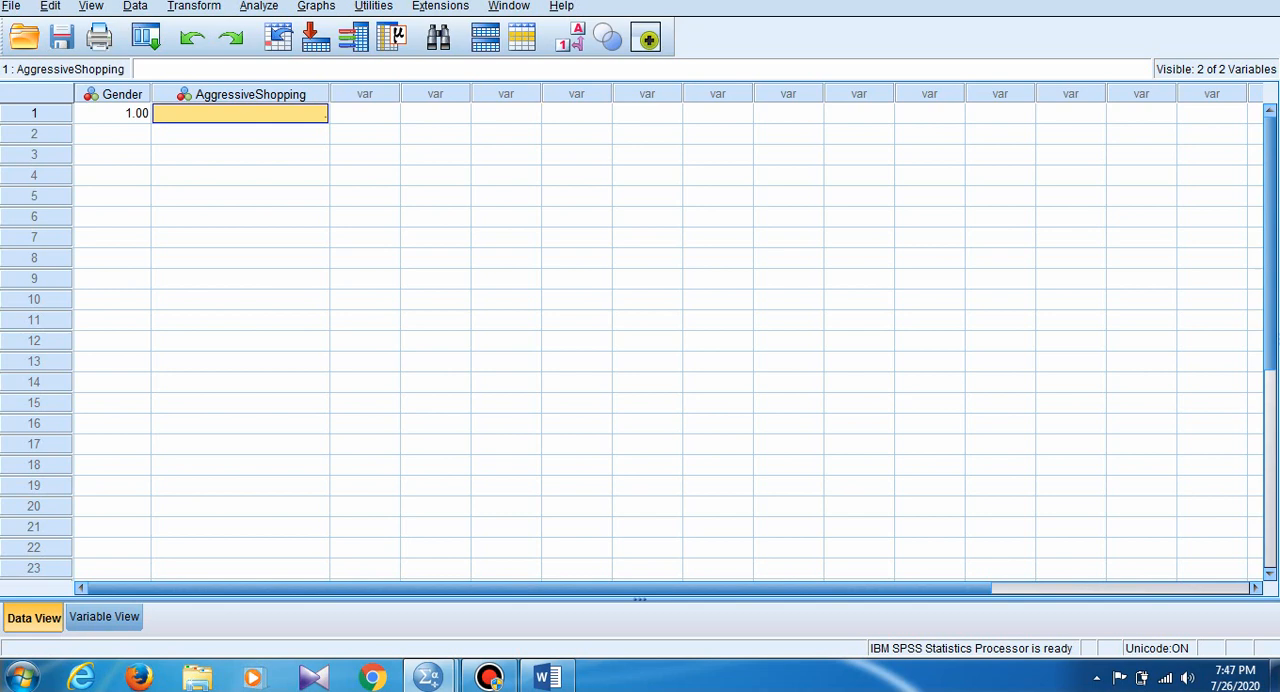
{"action": "type", "text": "1zzzzz"}
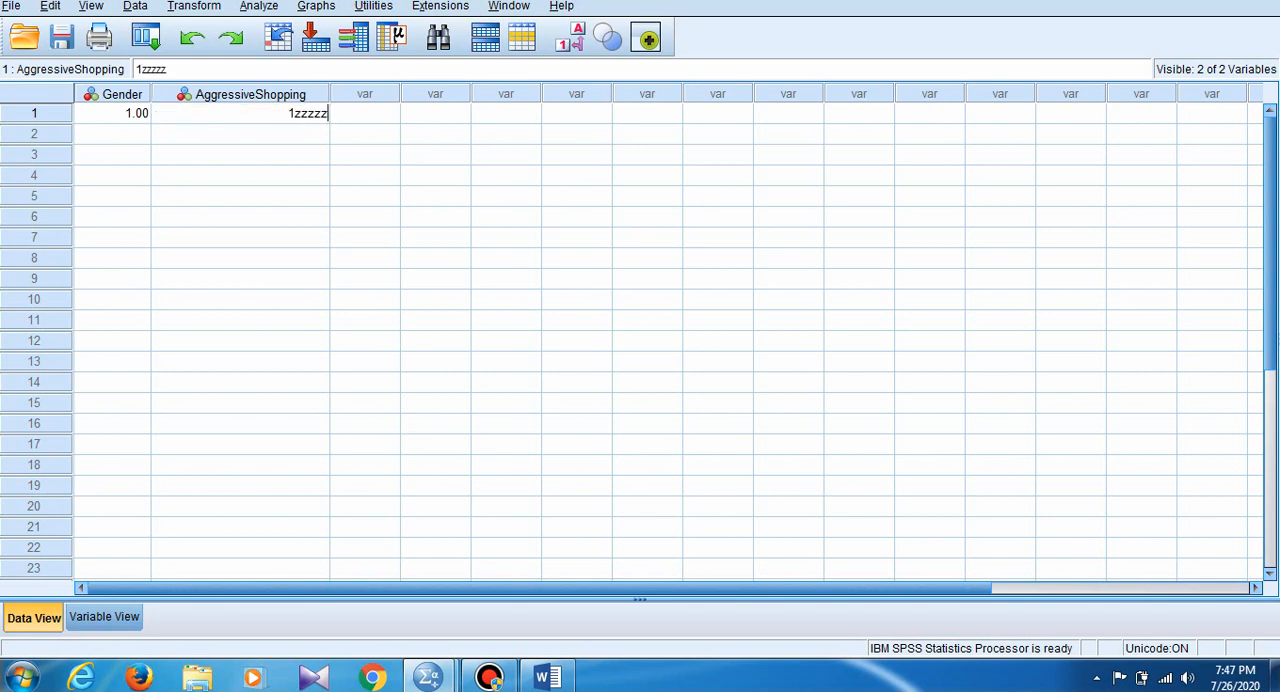
{"action": "type", "text": "zzzzzzz"}
{"action": "key", "text": "BackSpace"}
{"action": "key", "text": "BackSpace"}
{"action": "key", "text": "BackSpace"}
{"action": "key", "text": "BackSpace"}
{"action": "key", "text": "BackSpace"}
{"action": "key", "text": "BackSpace"}
{"action": "key", "text": "BackSpace"}
{"action": "key", "text": "BackSpace"}
{"action": "key", "text": "BackSpace"}
{"action": "key", "text": "BackSpace"}
{"action": "key", "text": "BackSpace"}
{"action": "key", "text": "BackSpace"}
{"action": "key", "text": "BackSpace"}
{"action": "type", "text": "1"}
{"action": "key", "text": "Return"}
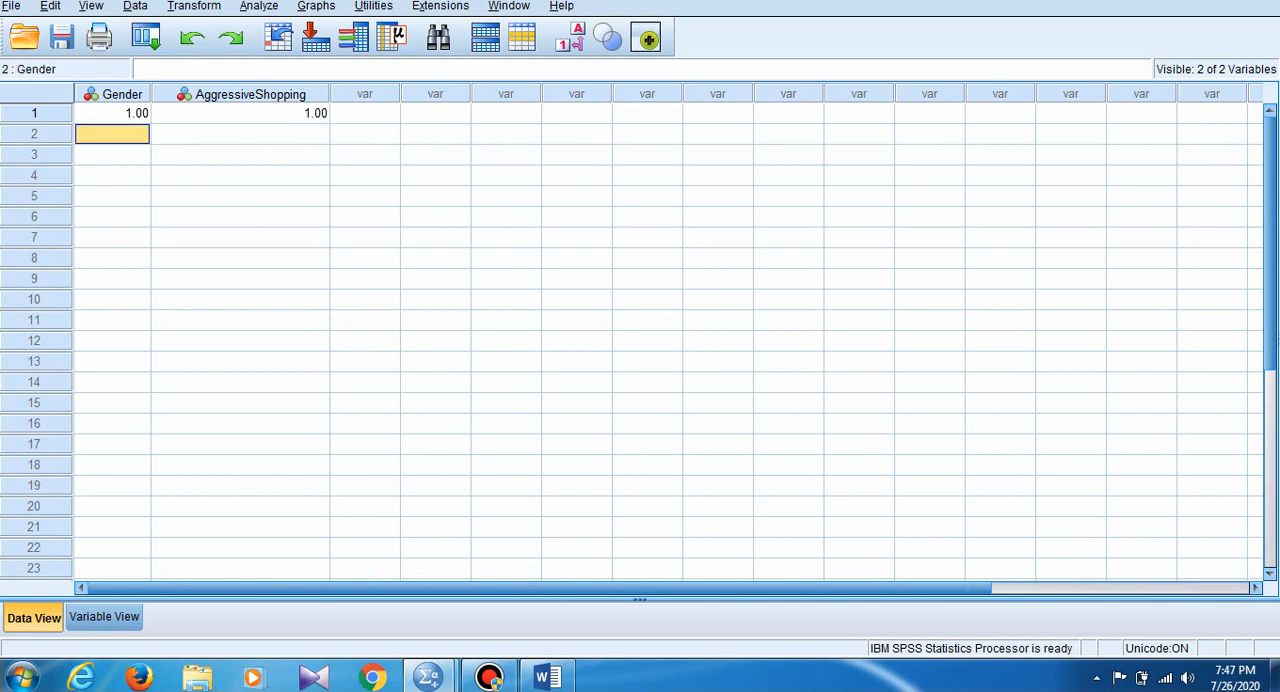
- Enter case 2 with Gender 1 and AggressiveShopping 2, and case 3 with Gender 2 and AggressiveShopping 2
{"action": "type", "text": "1"}
{"action": "key", "text": "Tab"}
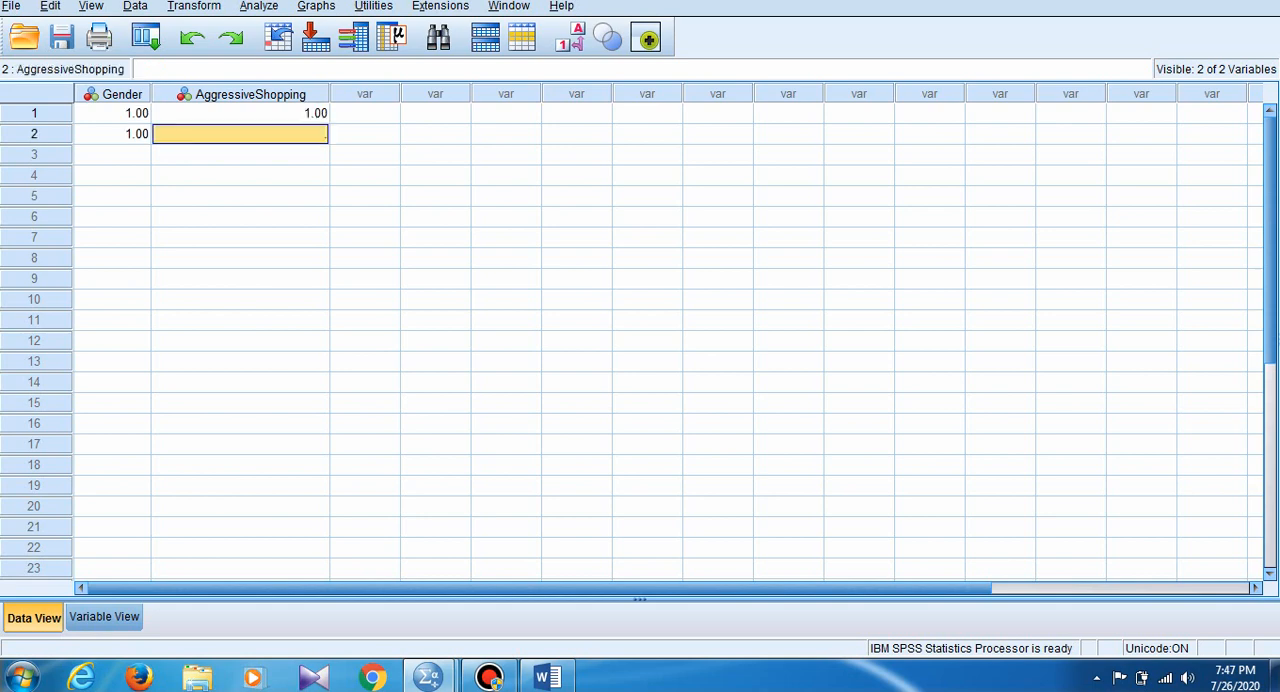
{"action": "type", "text": "2"}
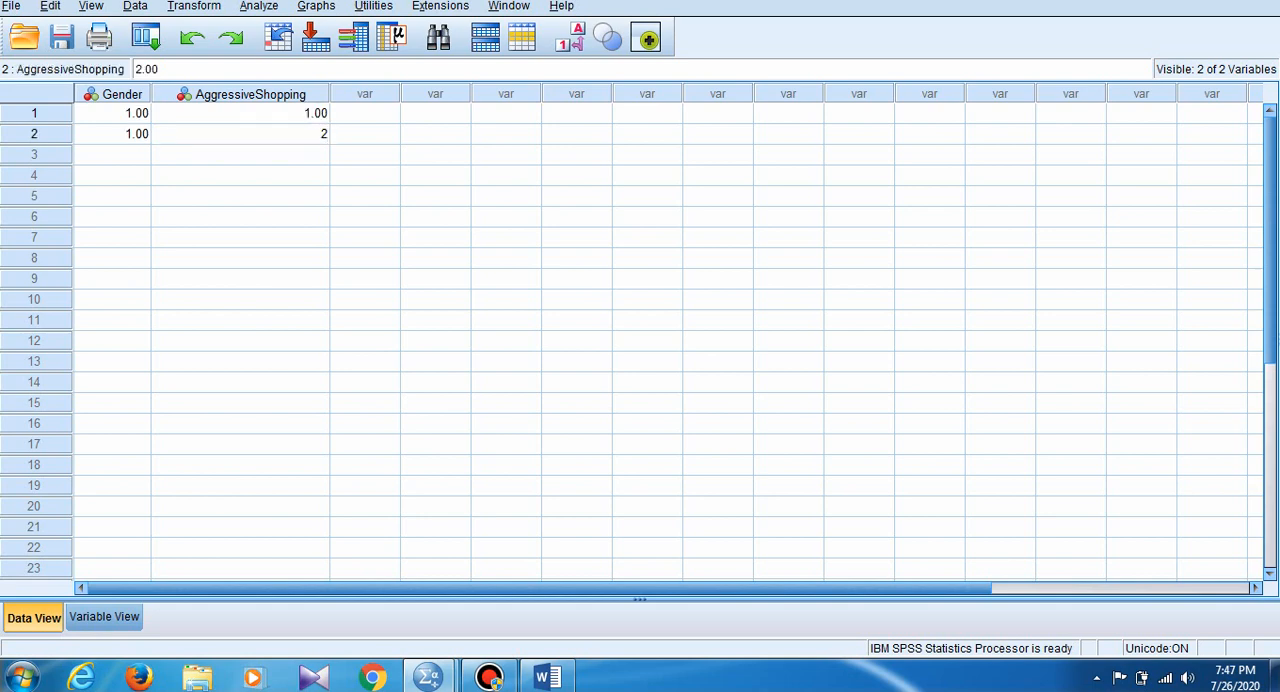
{"action": "key", "text": "Return"}
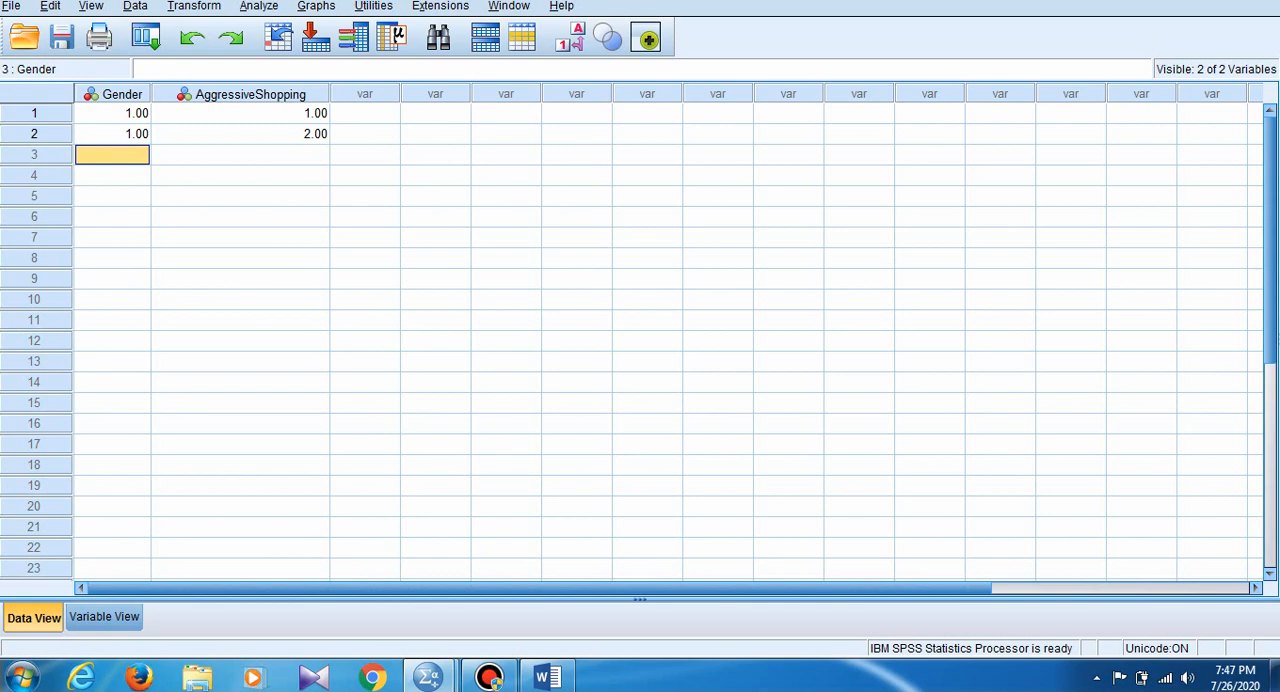
{"action": "type", "text": "2"}
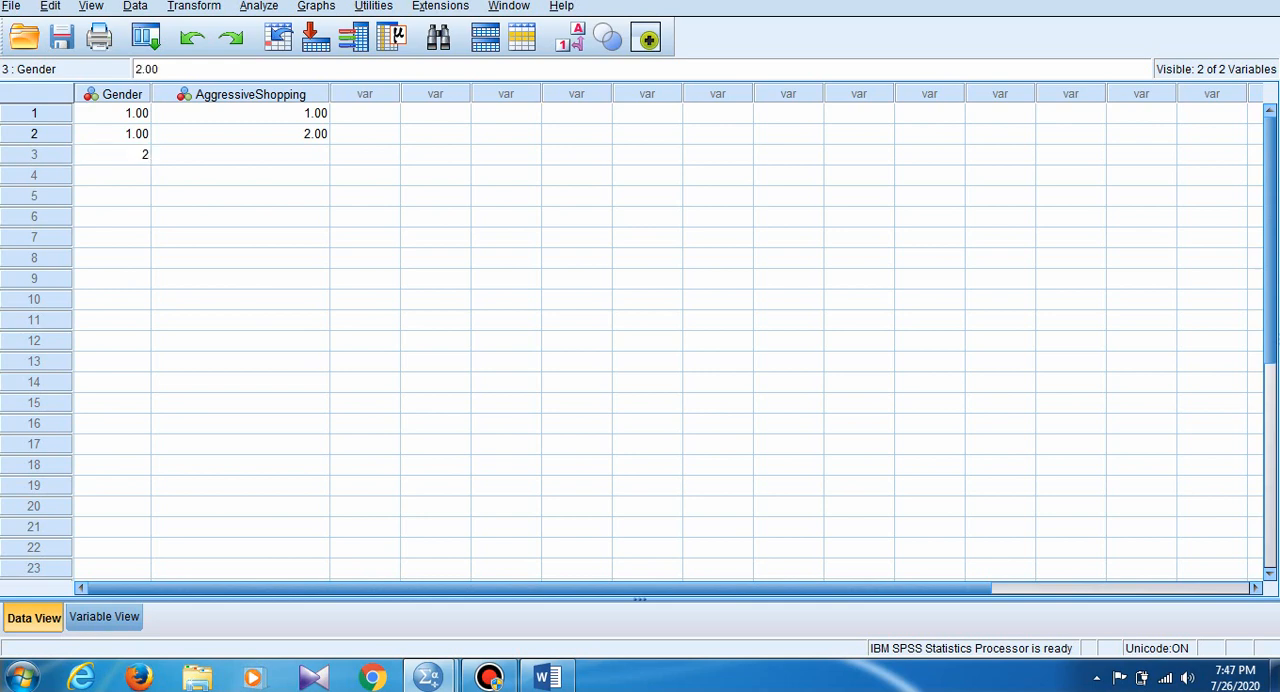
{"action": "key", "text": "Tab"}
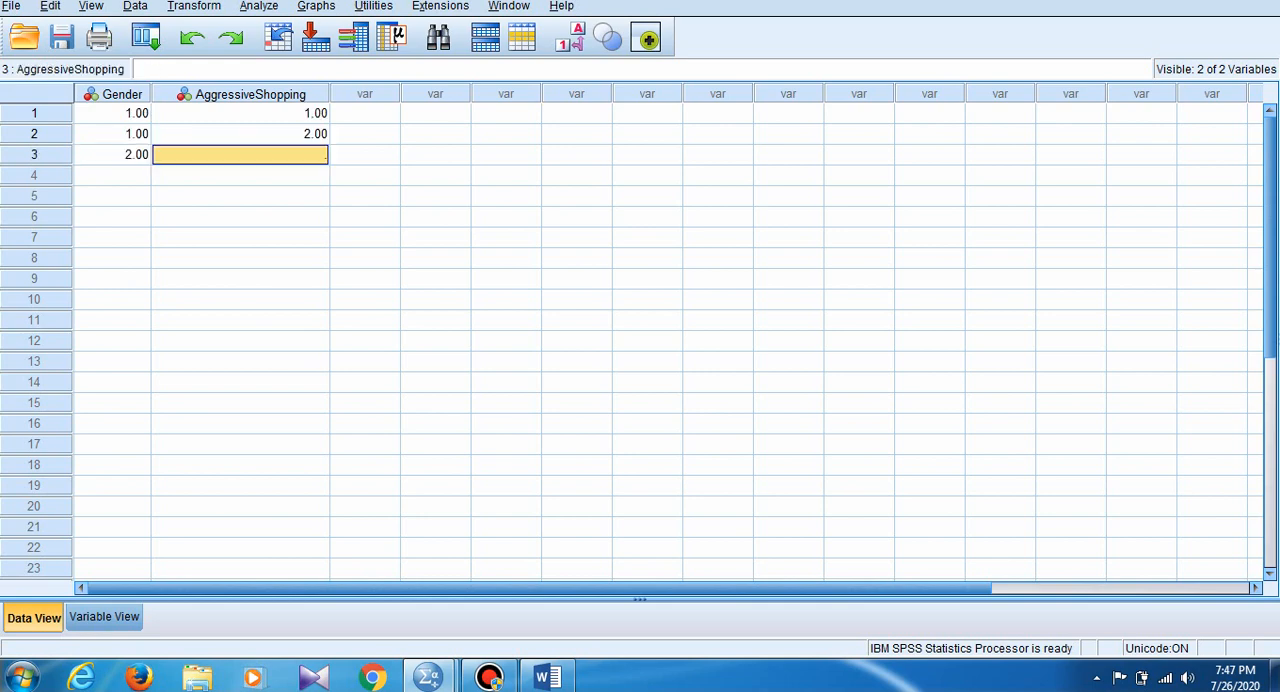
{"action": "type", "text": "2"}
{"action": "key", "text": "Return"}
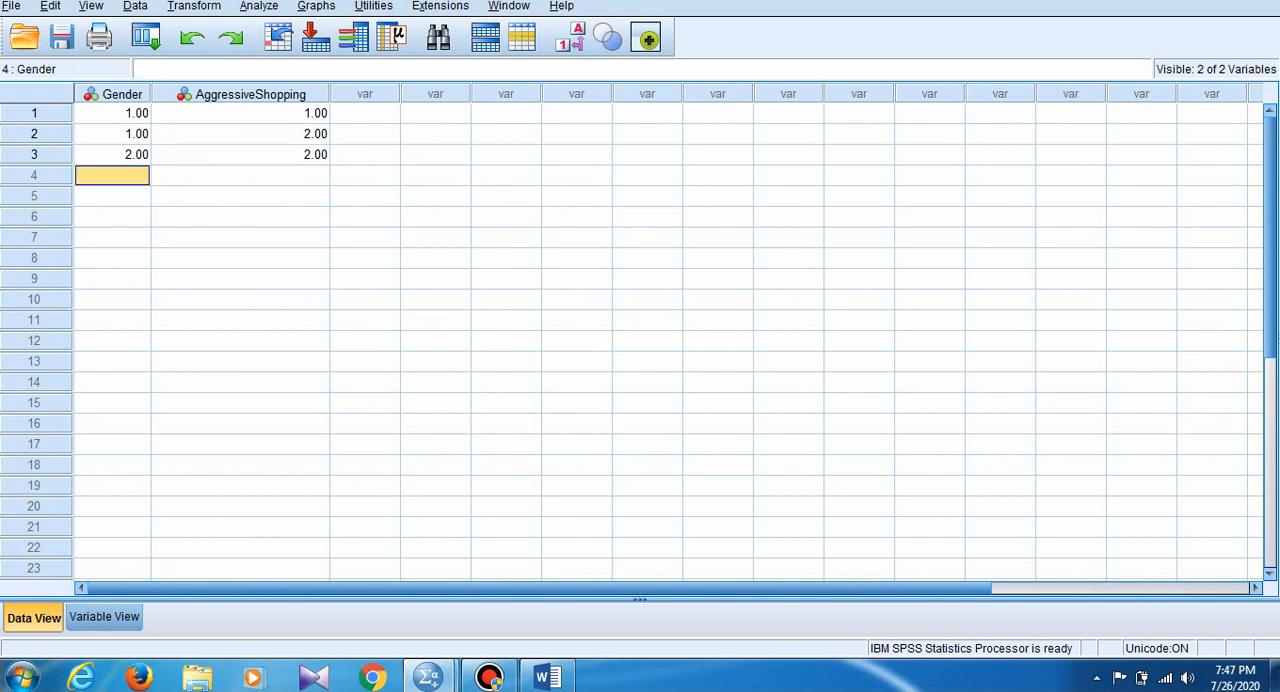
- Enter case 4 with Gender 2 and AggressiveShopping 1, and case 5 with Gender 1 and AggressiveShopping 2
{"action": "type", "text": "2"}
{"action": "key", "text": "Tab"}
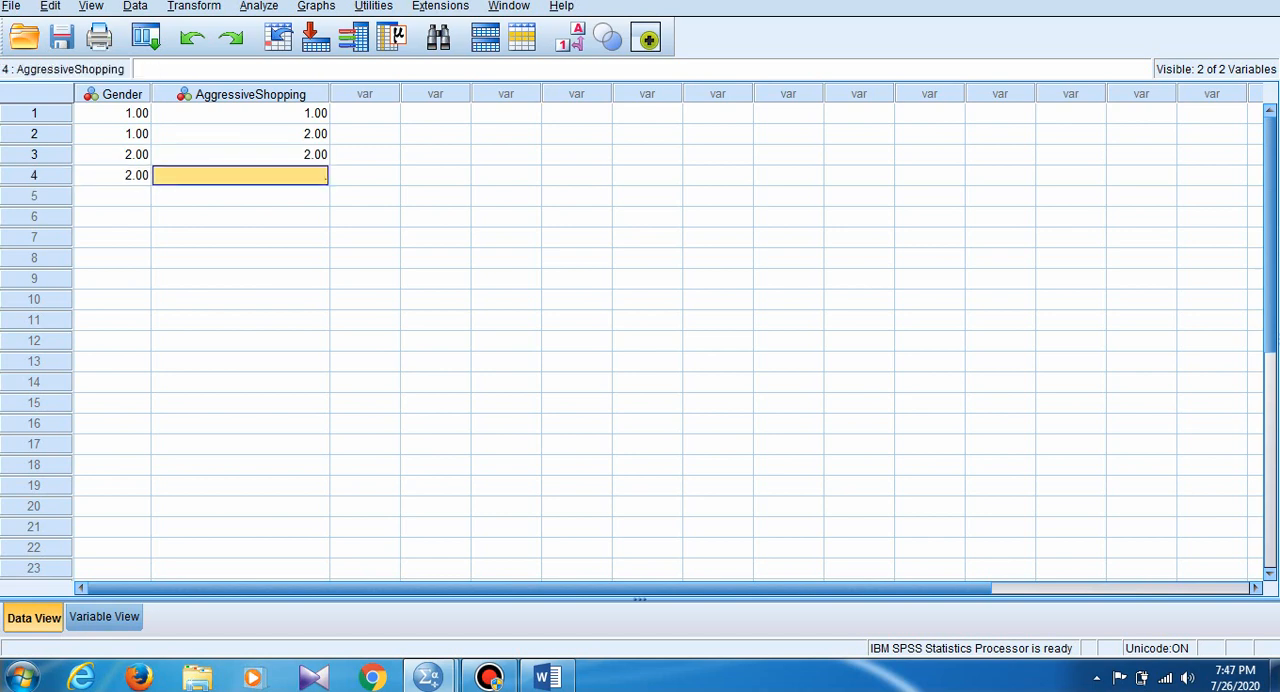
{"action": "type", "text": "1"}
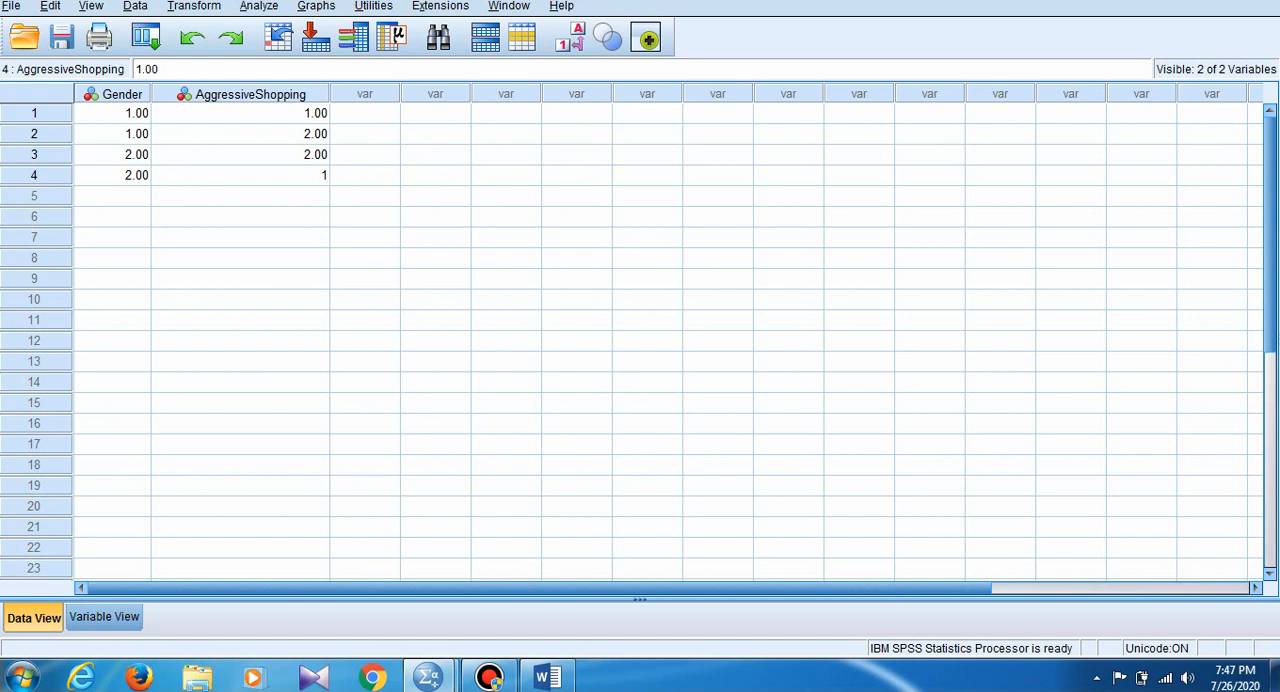
{"action": "key", "text": "Return"}
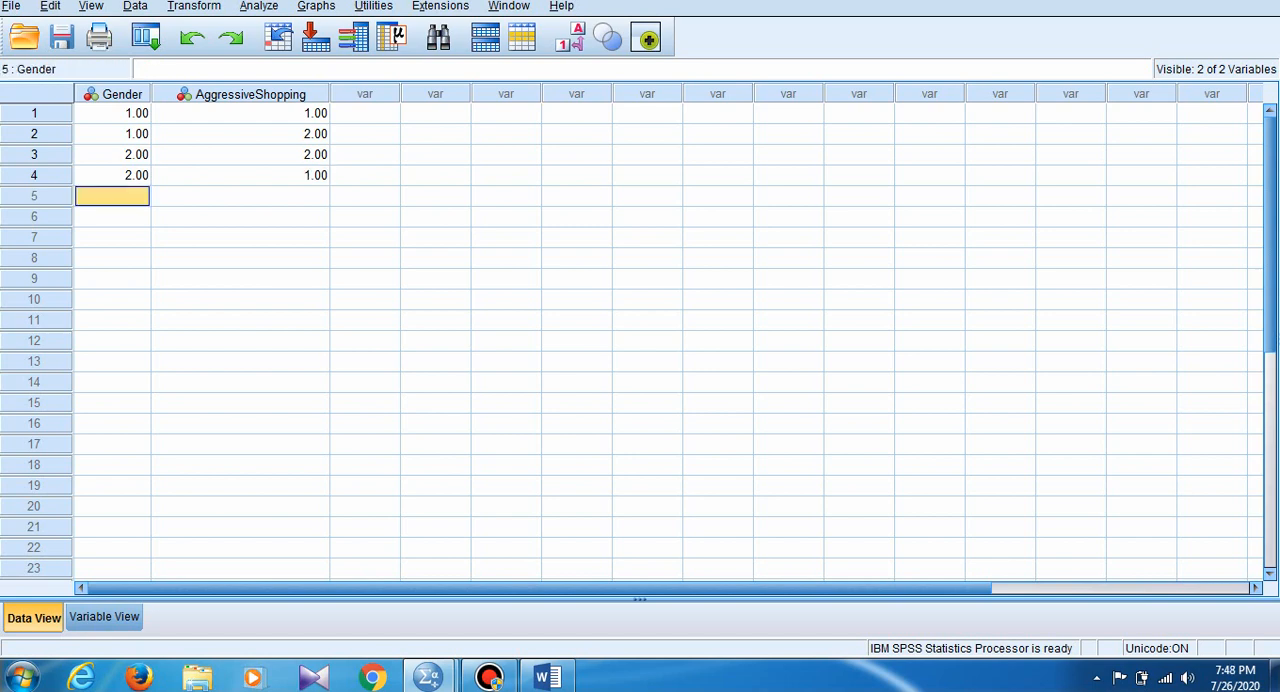
{"action": "type", "text": "1"}
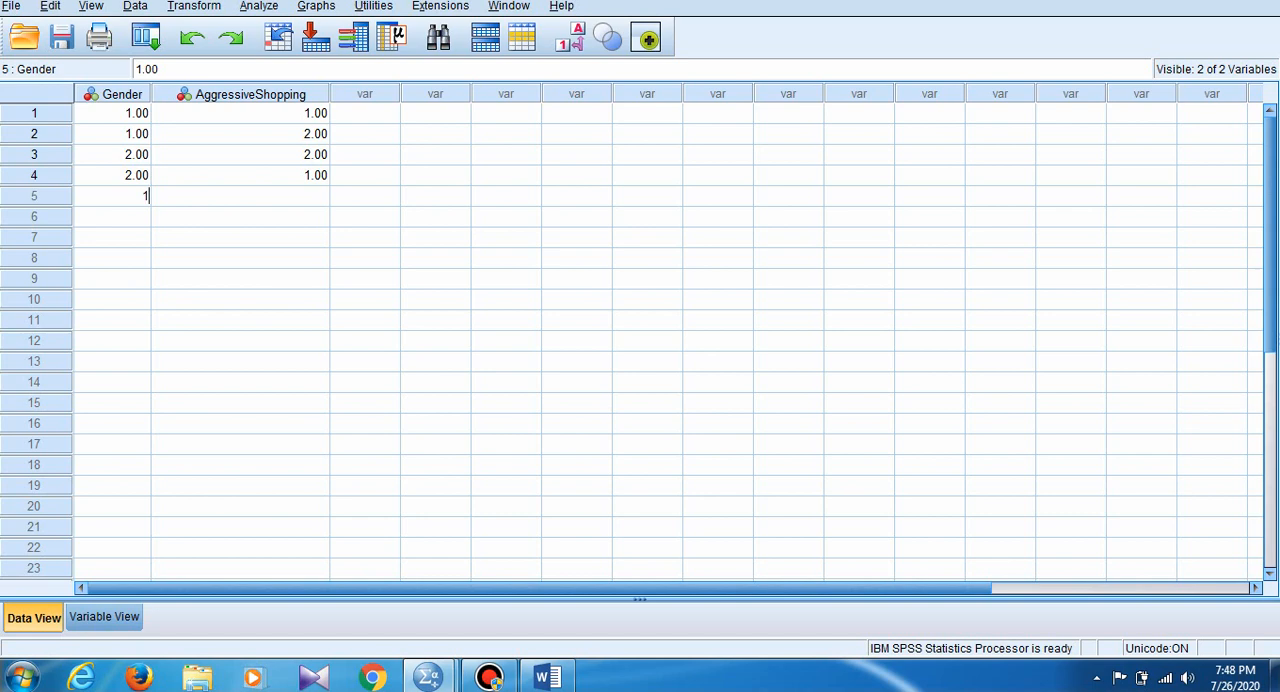
{"action": "key", "text": "Tab"}
{"action": "type", "text": "2"}
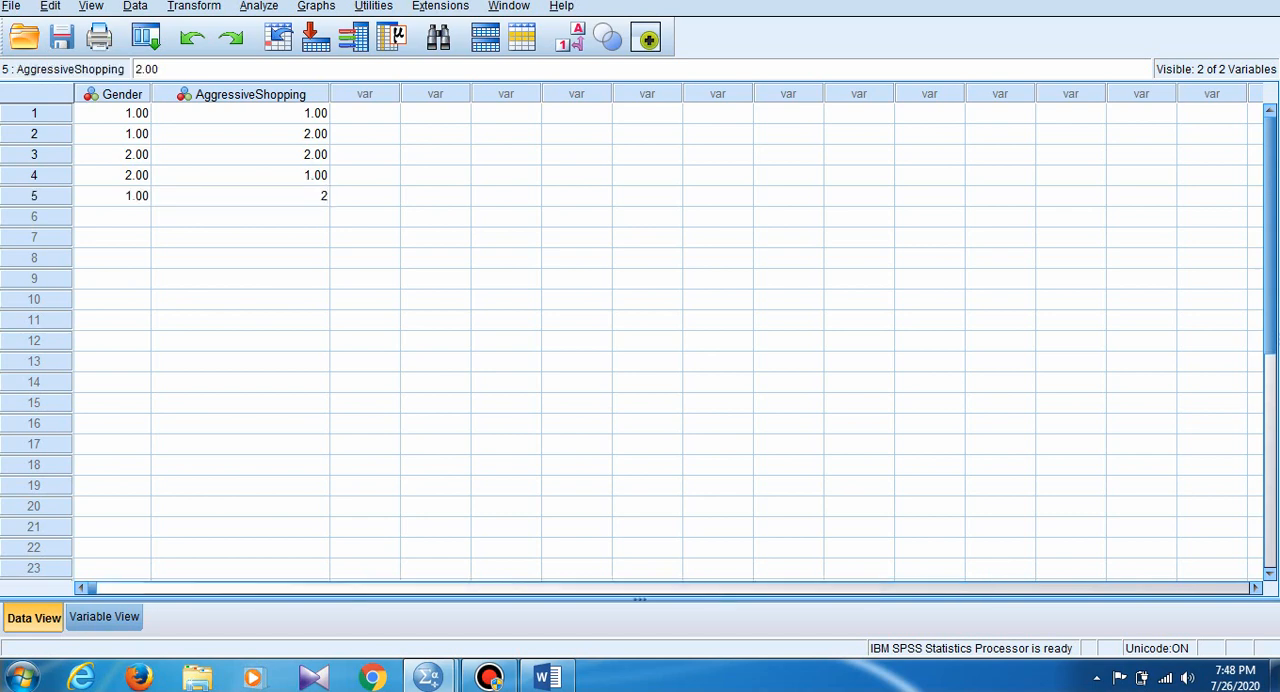
{"action": "key", "text": "Tab"}
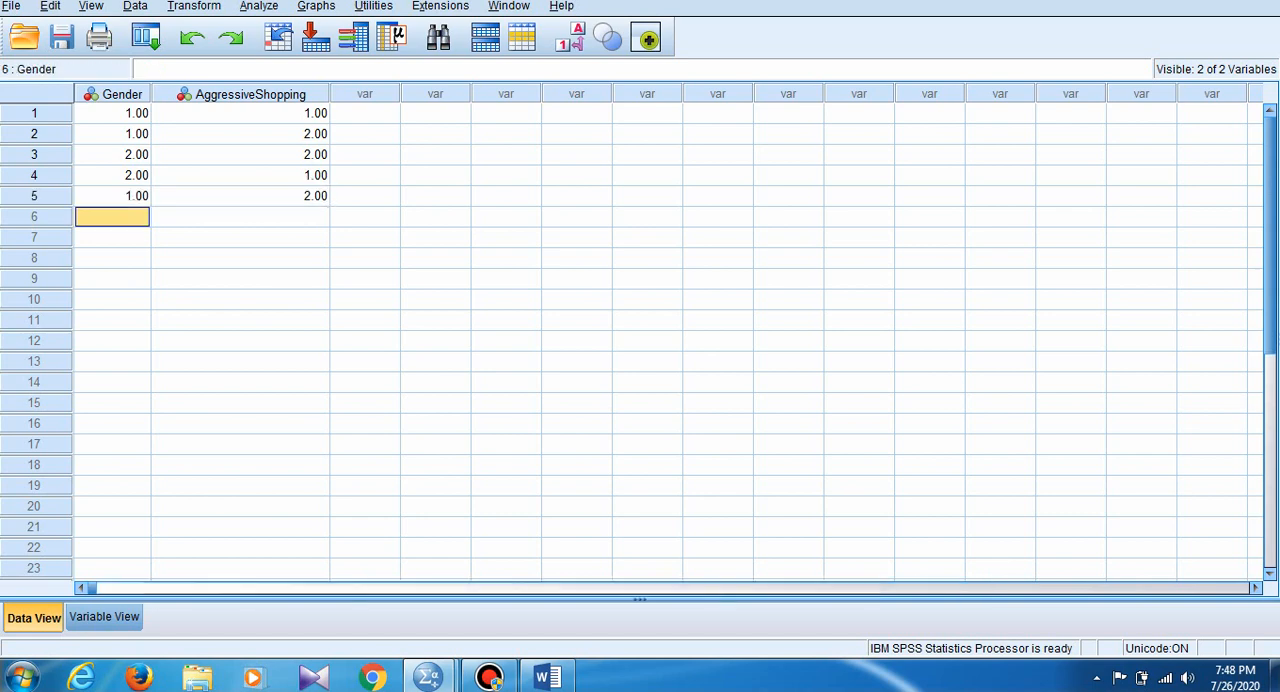
- Enter case 6 with Gender 1 and AggressiveShopping 2, and case 7 with Gender 1 and AggressiveShopping 1
{"action": "type", "text": "1"}
{"action": "key", "text": "Tab"}
{"action": "type", "text": "2"}
{"action": "key", "text": "Tab"}
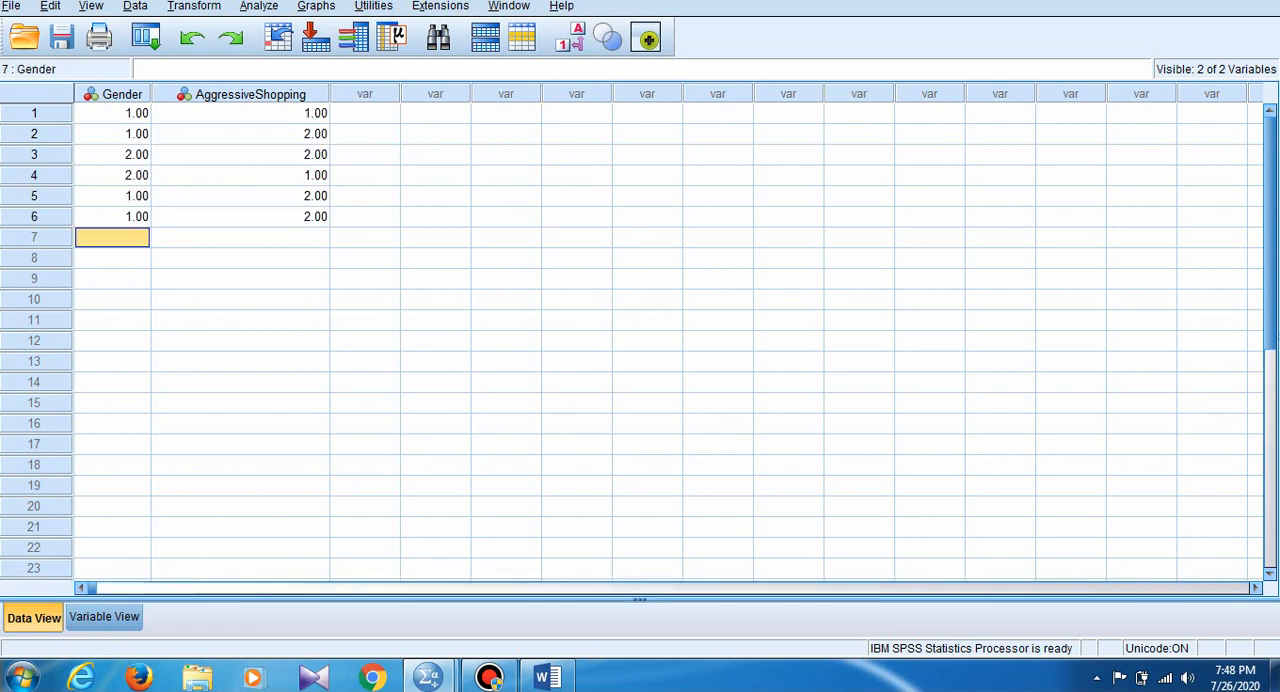
{"action": "type", "text": "1"}
{"action": "key", "text": "Tab"}
{"action": "type", "text": "1"}
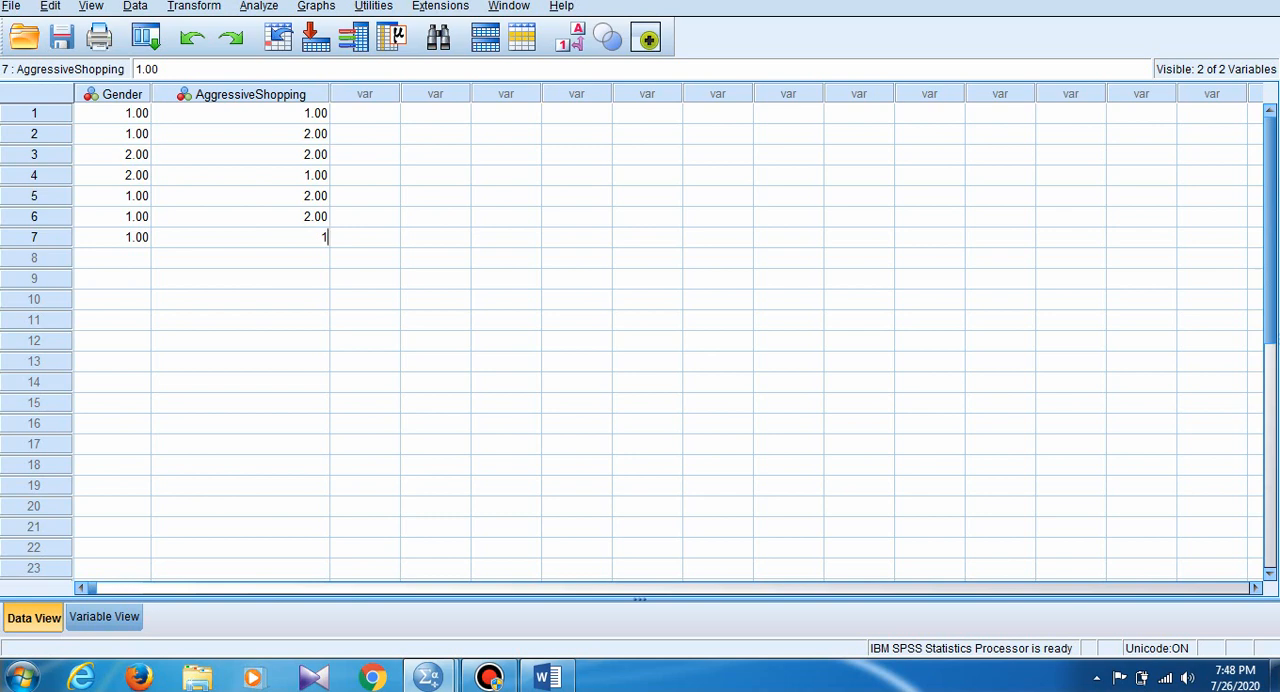
- Enter case 8 with Gender 1 and AggressiveShopping 2
{"action": "left_click", "coordinate": [112, 258]}
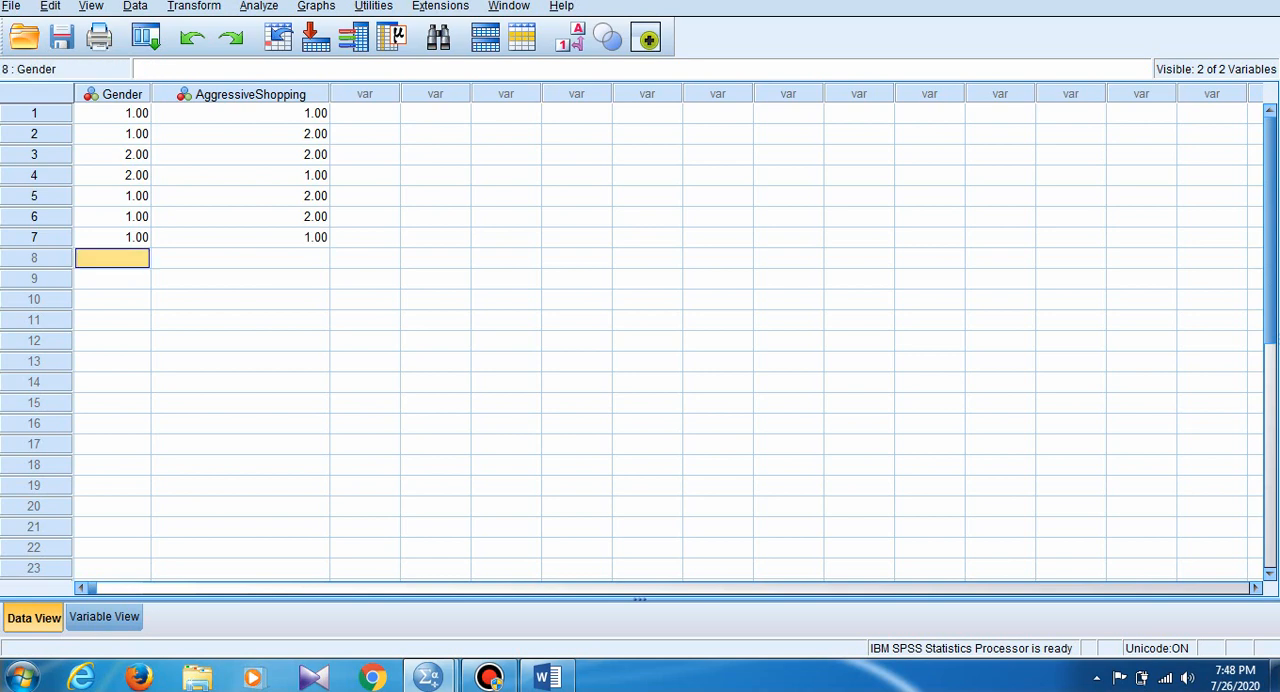
{"action": "type", "text": "1"}
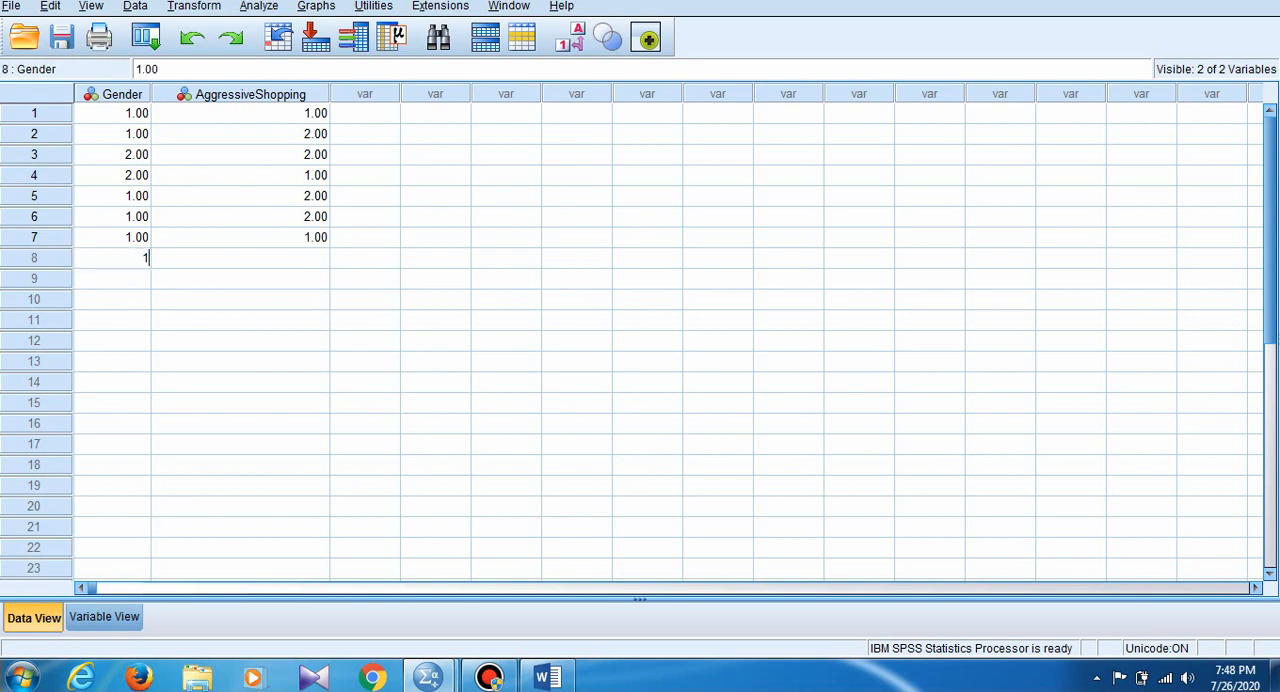
{"action": "left_click", "coordinate": [240, 258]}
{"action": "type", "text": "2"}
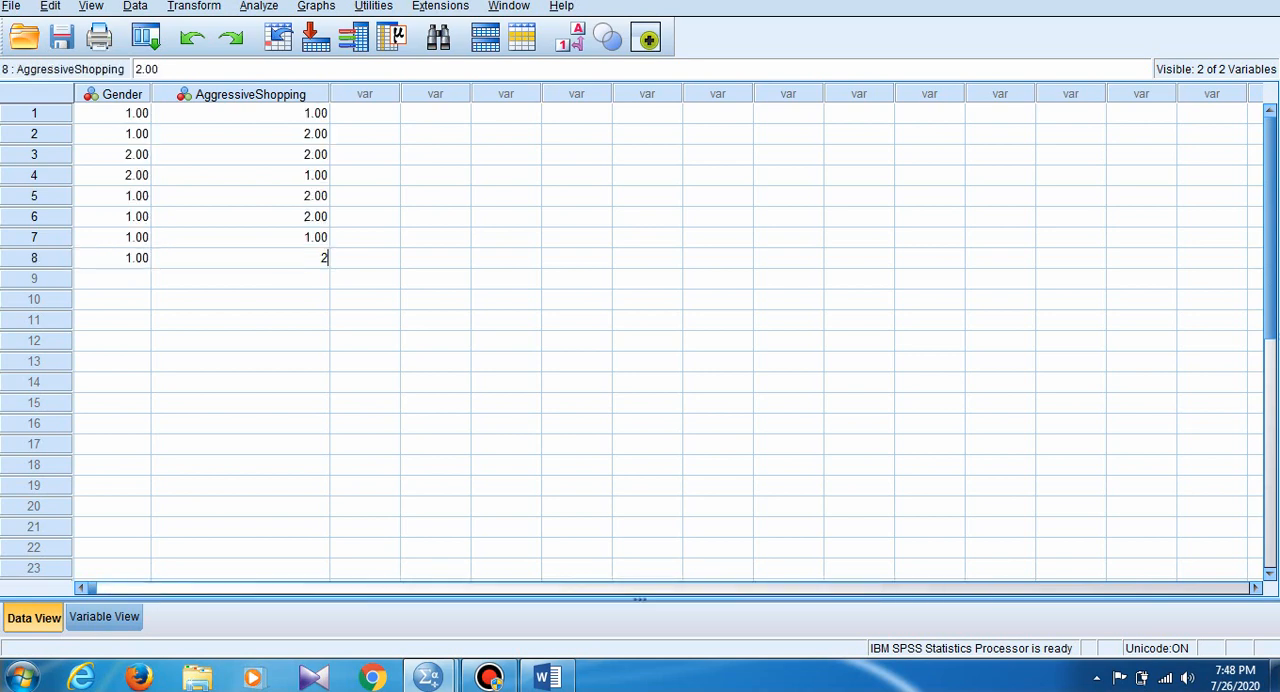
{"action": "key", "text": "Tab"}
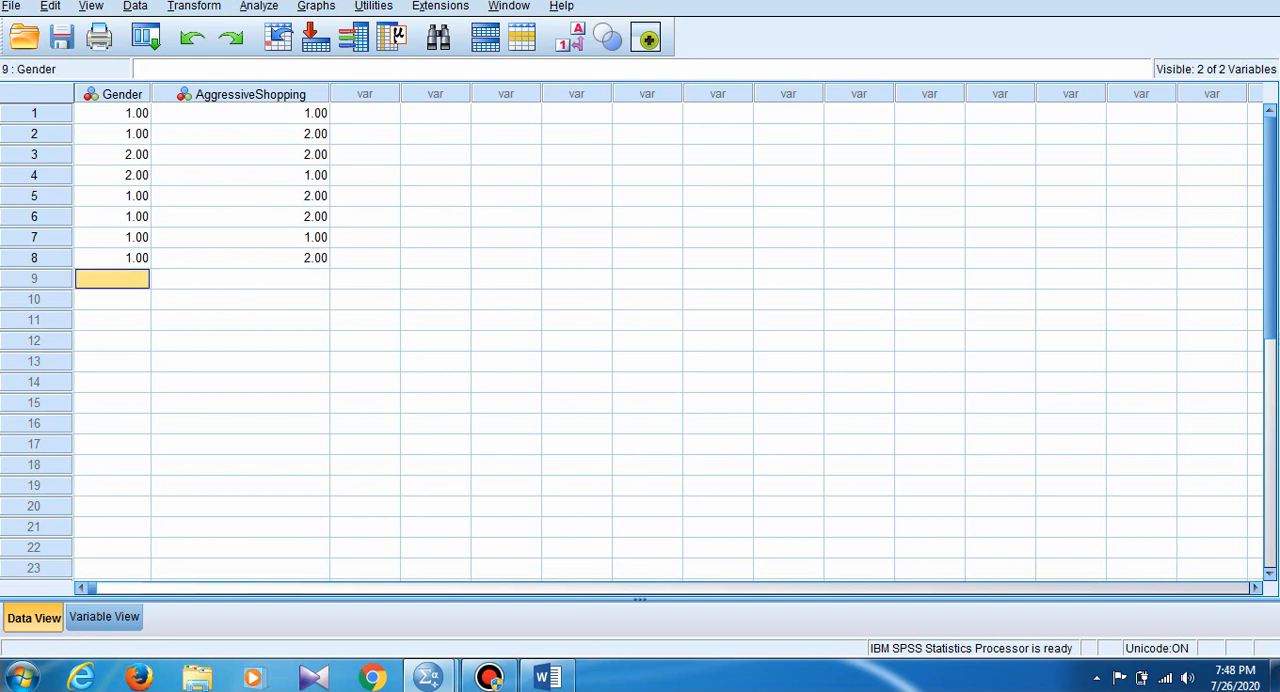
- Enter case 9 with Gender 2 and AggressiveShopping 1, and case 10 with Gender 2 and AggressiveShopping 2
{"action": "type", "text": "2"}
{"action": "key", "text": "Tab"}
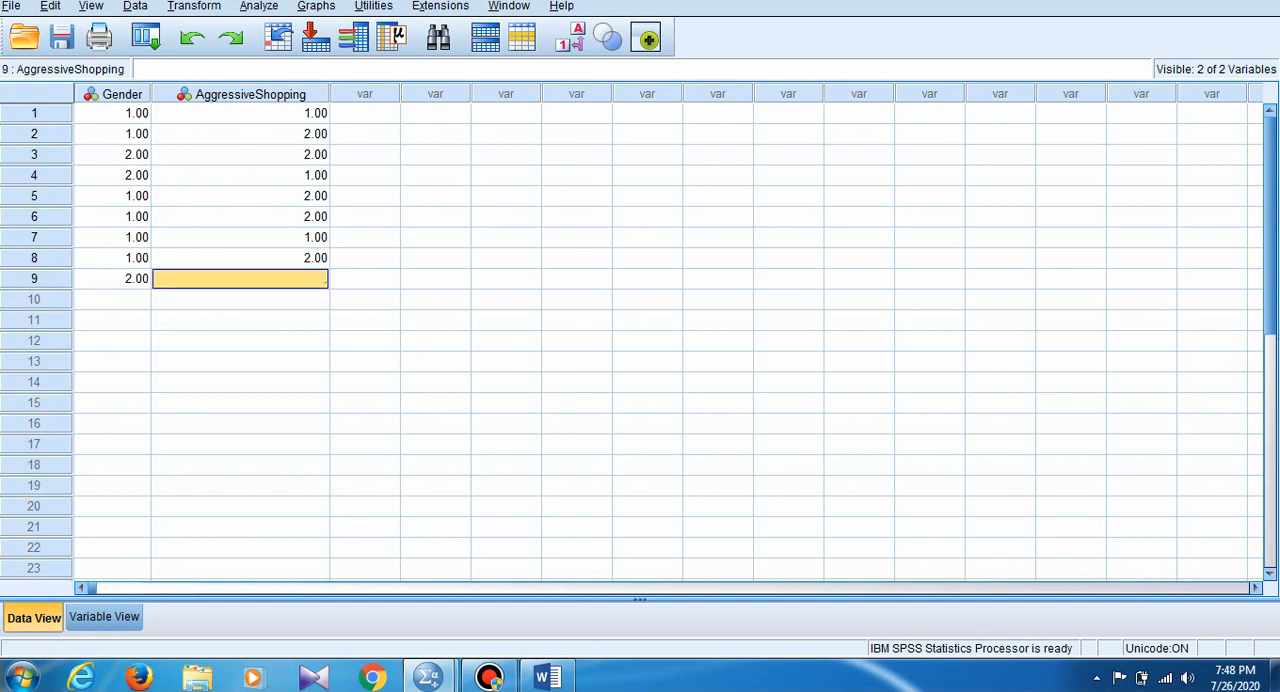
{"action": "type", "text": "1"}
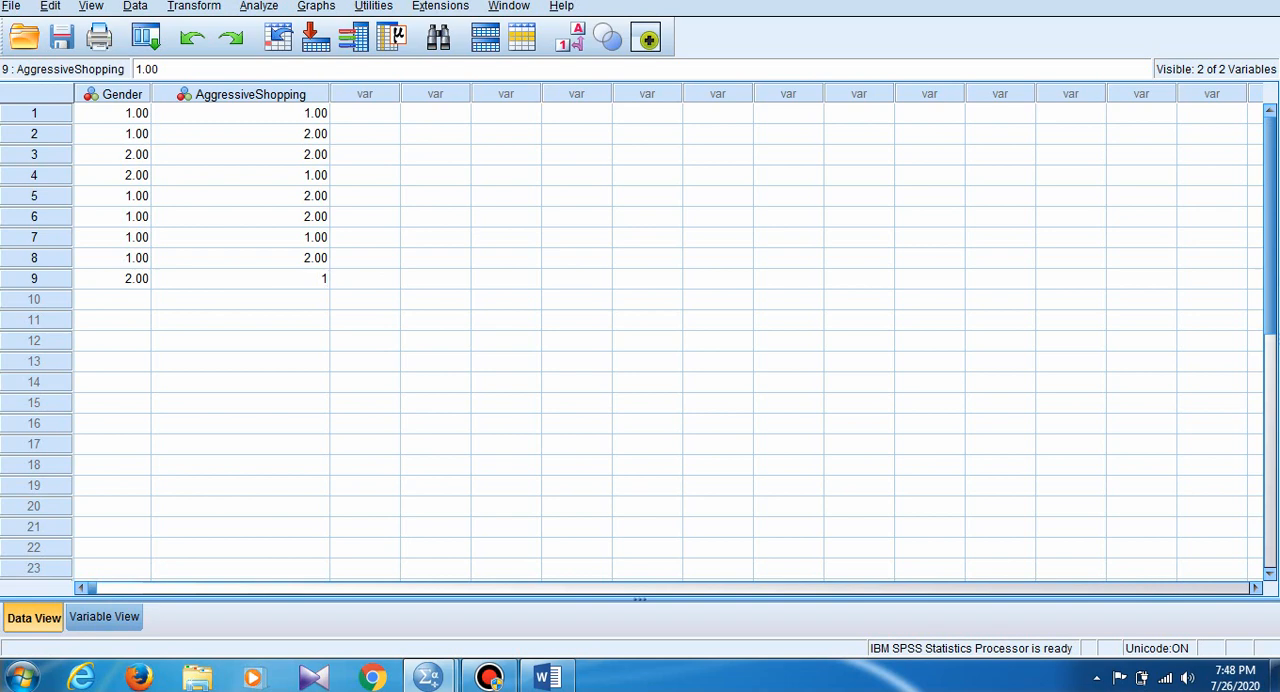
{"action": "key", "text": "Tab"}
{"action": "type", "text": "2"}
{"action": "key", "text": "Tab"}
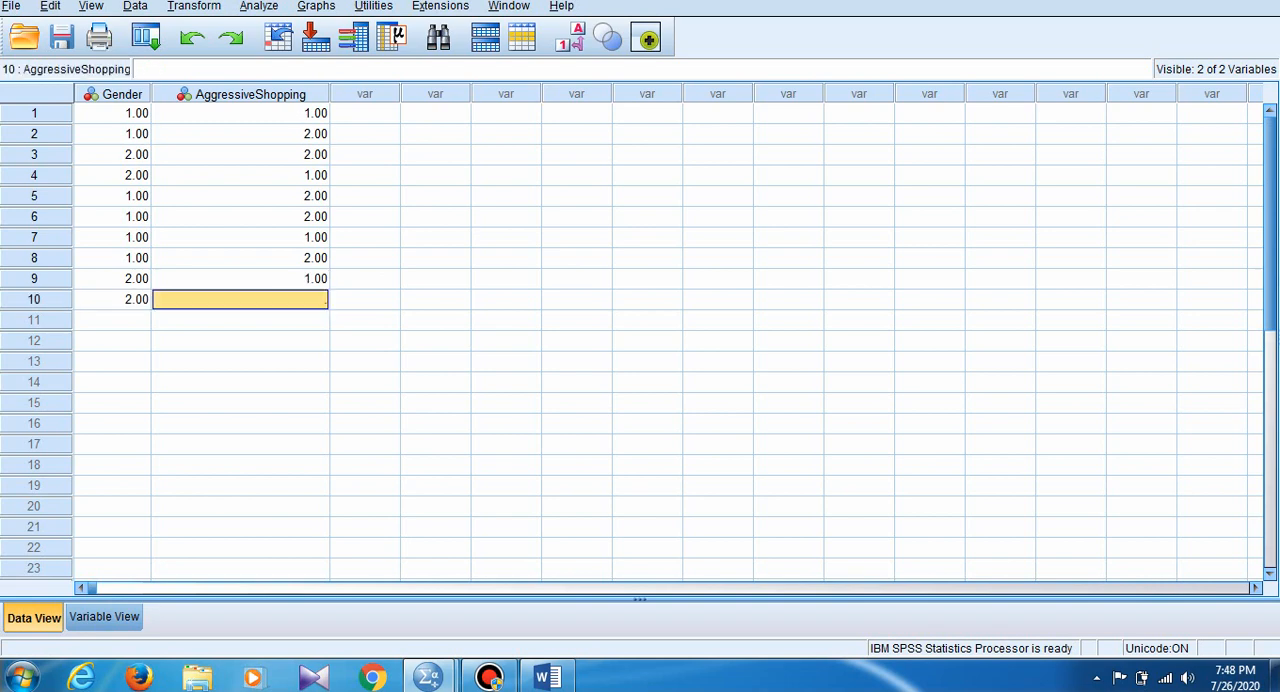
{"action": "type", "text": "2"}
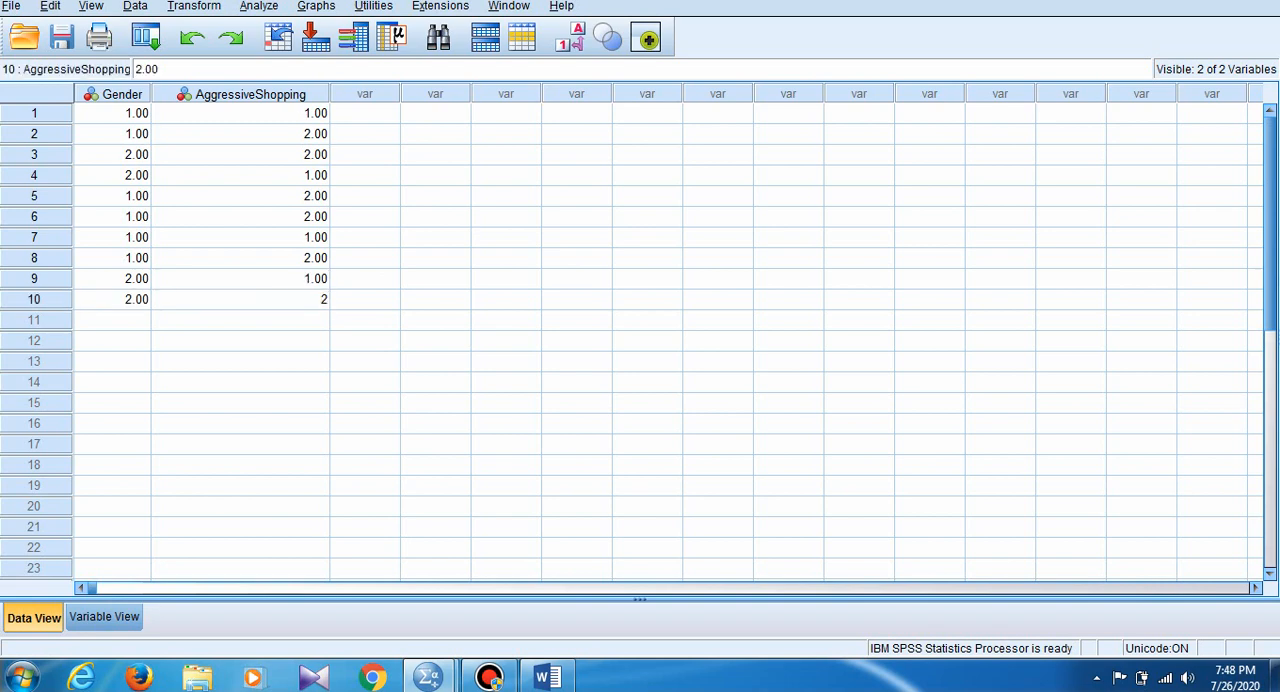
{"action": "key", "text": "Tab"}
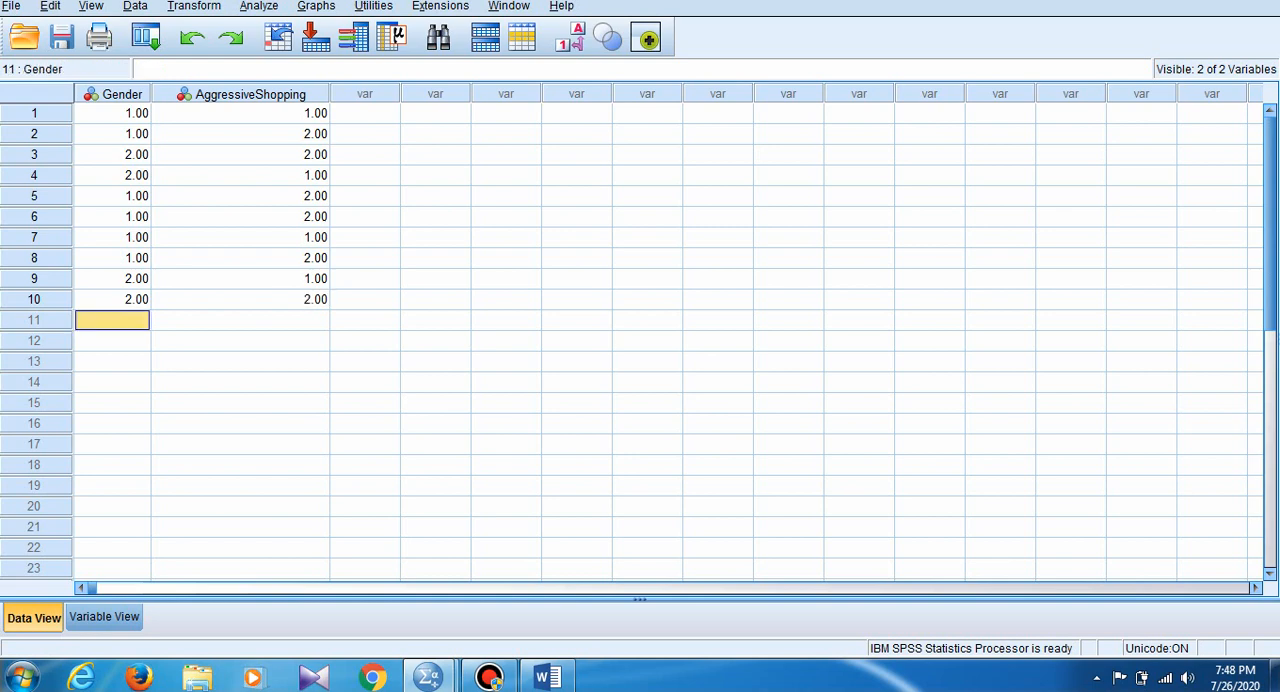
- Copy the Gender and AggressiveShopping values of cases 6 to 10 into cases 11 to 15
{"action": "left_click_drag", "start_coordinate": [113, 217], "coordinate": [240, 300]}
{"action": "key", "text": "ctrl+c"}
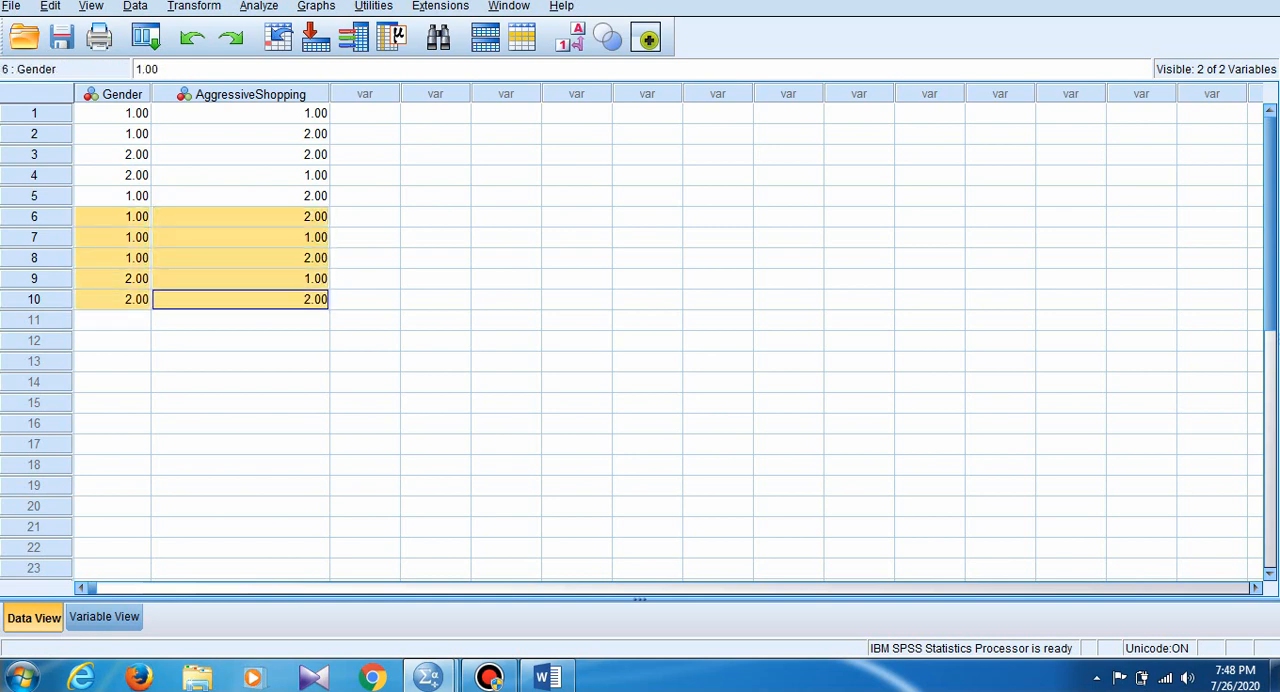
{"action": "left_click", "coordinate": [112, 320]}
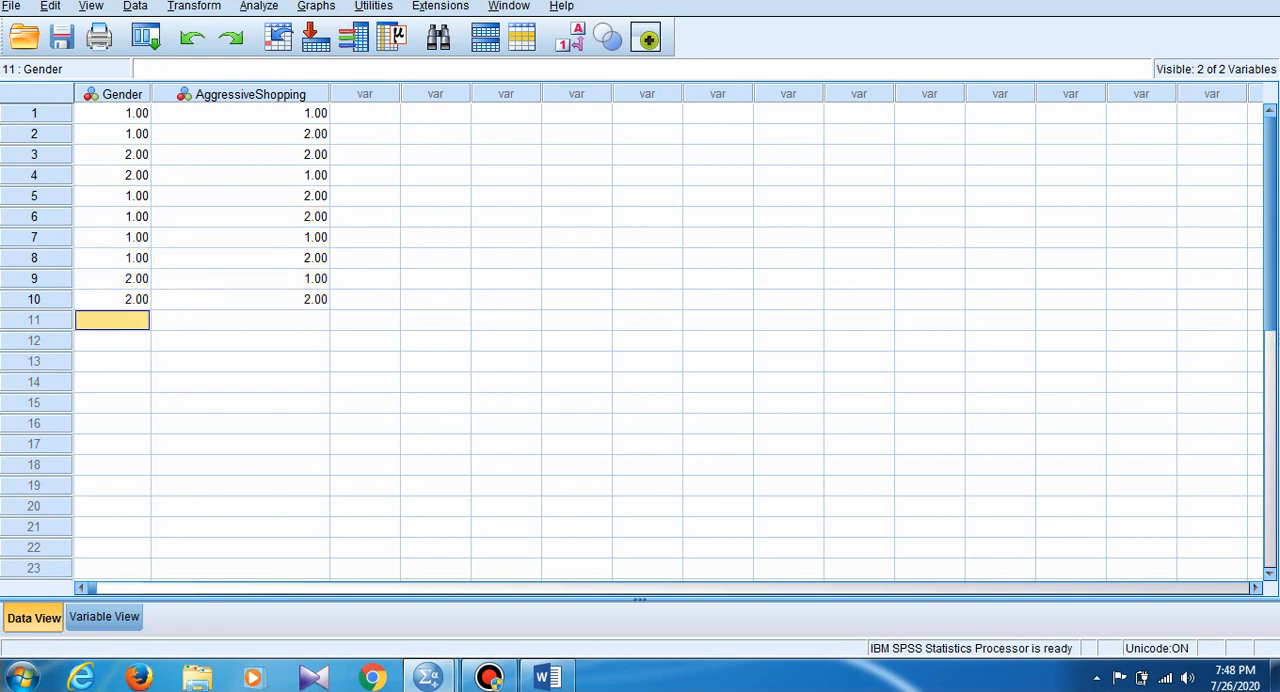
{"action": "key", "text": "ctrl+v"}
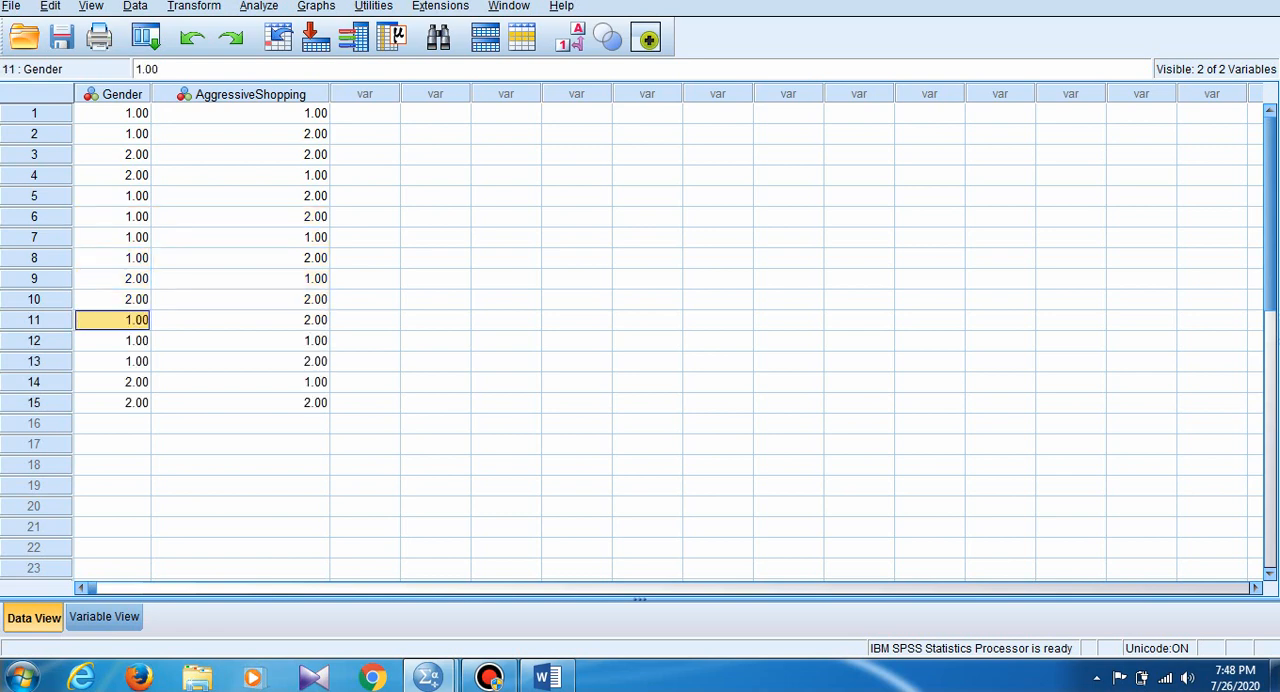
- Copy the Gender and AggressiveShopping values of cases 1 to 9 into cases 16 to 24
{"action": "left_click_drag", "start_coordinate": [113, 113], "coordinate": [240, 278]}
{"action": "key", "text": "ctrl+c"}
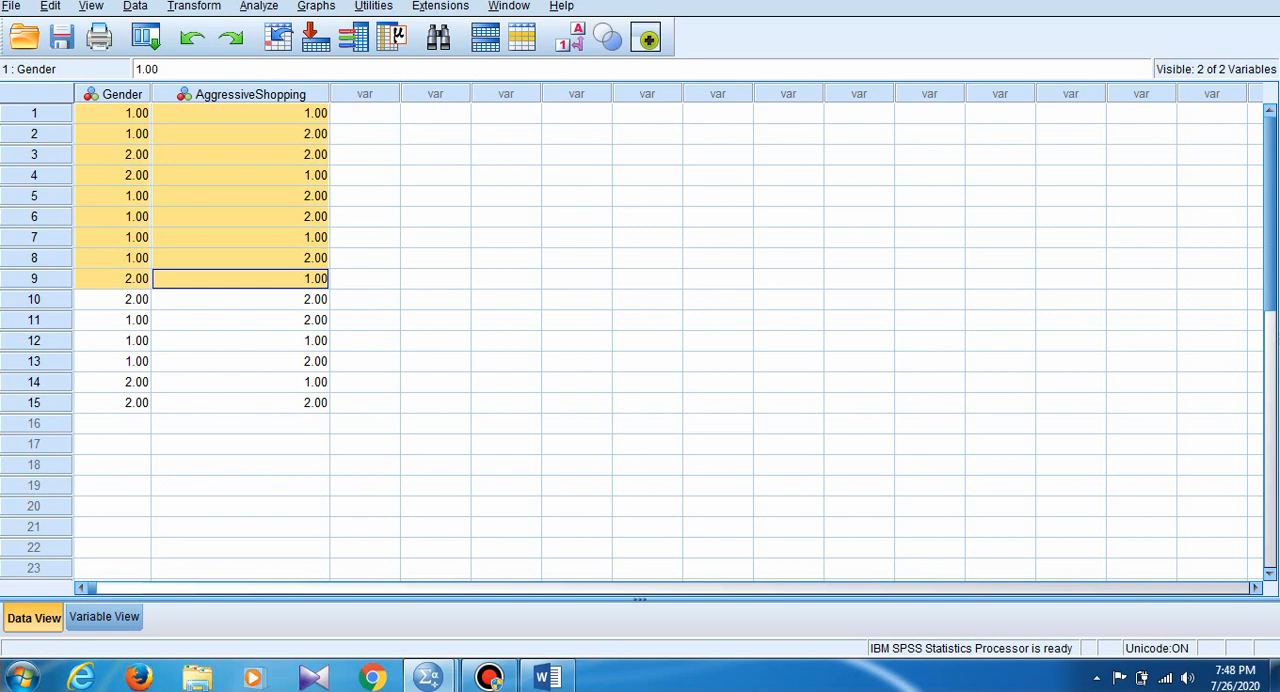
{"action": "left_click", "coordinate": [112, 424]}
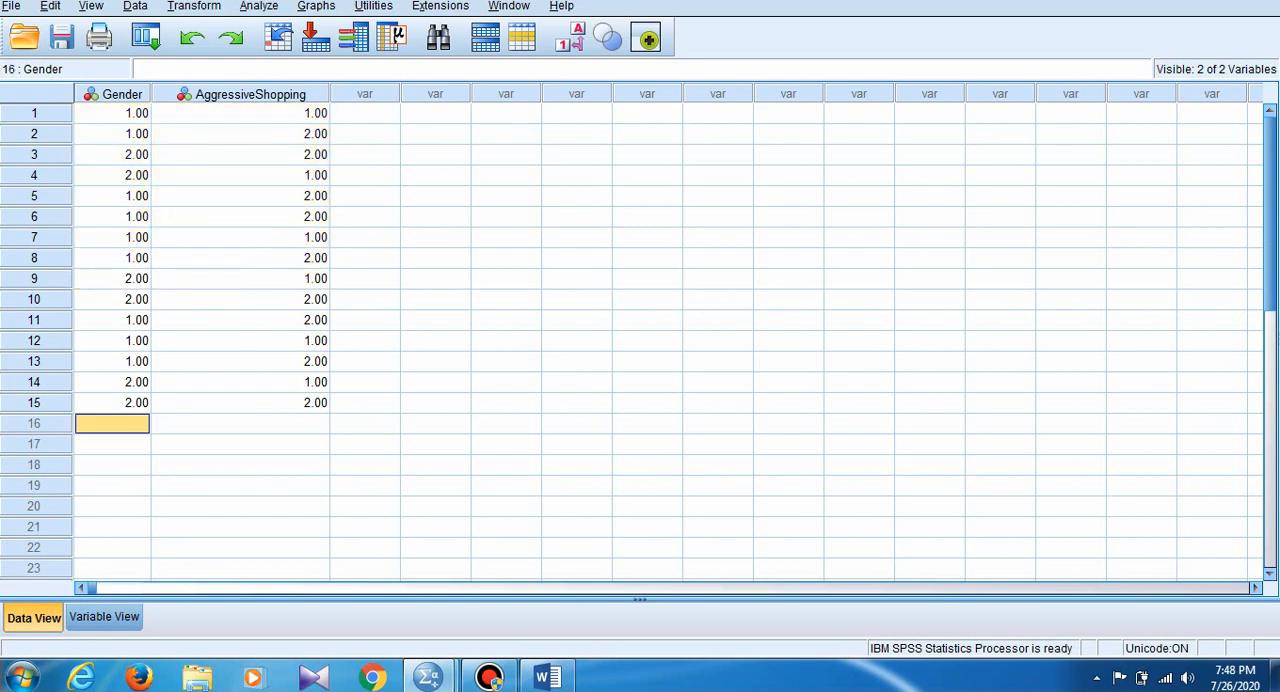
{"action": "key", "text": "ctrl+v"}
- Paste the copied Gender and AggressiveShopping values of cases 1 to 9 into cases 25 to 33
{"action": "scroll", "coordinate": [640, 340], "scroll_direction": "down", "scroll_amount": 3}
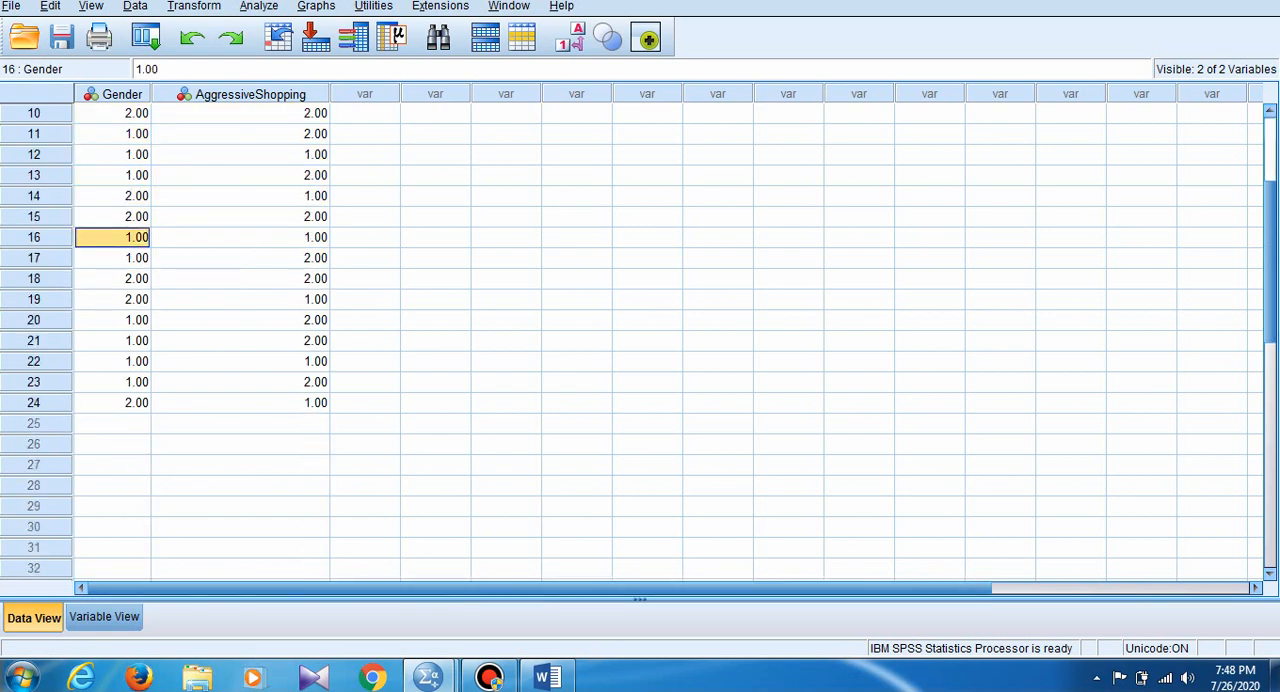
{"action": "left_click", "coordinate": [112, 424]}
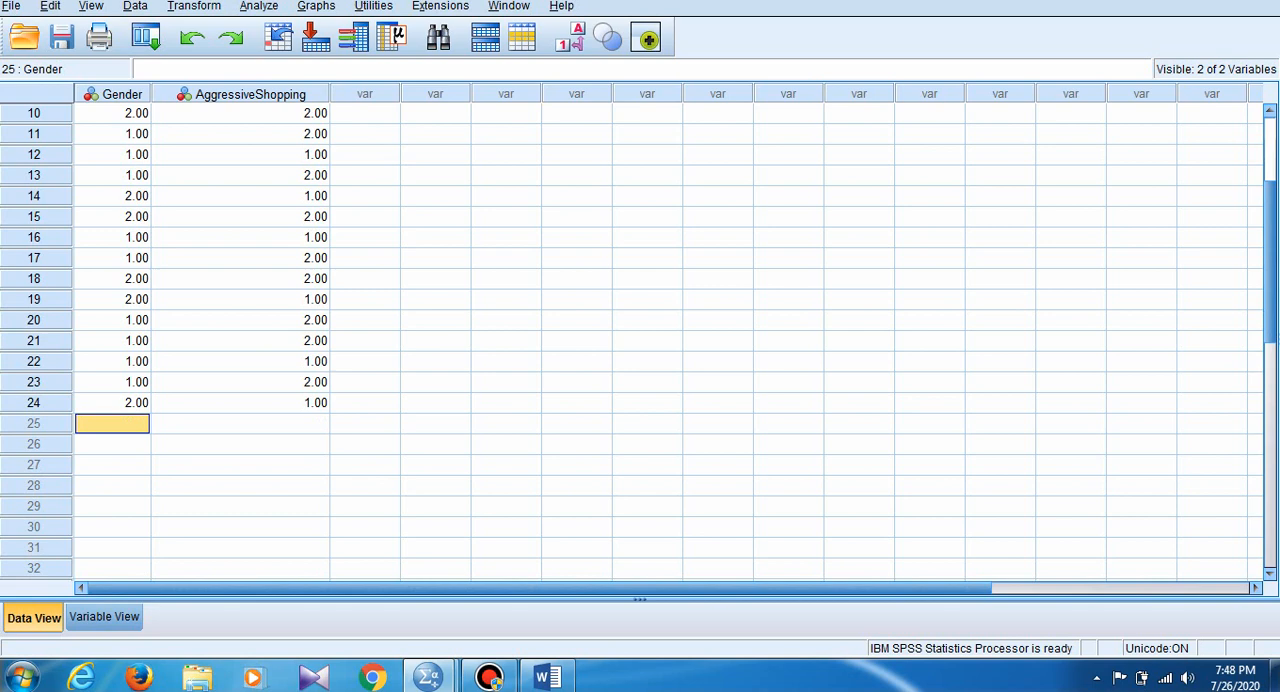
{"action": "key", "text": "ctrl+v"}
- Copy the Gender and AggressiveShopping values of cases 17 to 27 into cases 34 to 44 and again into cases 45 to 55
{"action": "left_click_drag", "start_coordinate": [112, 258], "coordinate": [240, 465]}
{"action": "key", "text": "ctrl+c"}
{"action": "scroll", "coordinate": [640, 340], "scroll_direction": "down", "scroll_amount": 3}
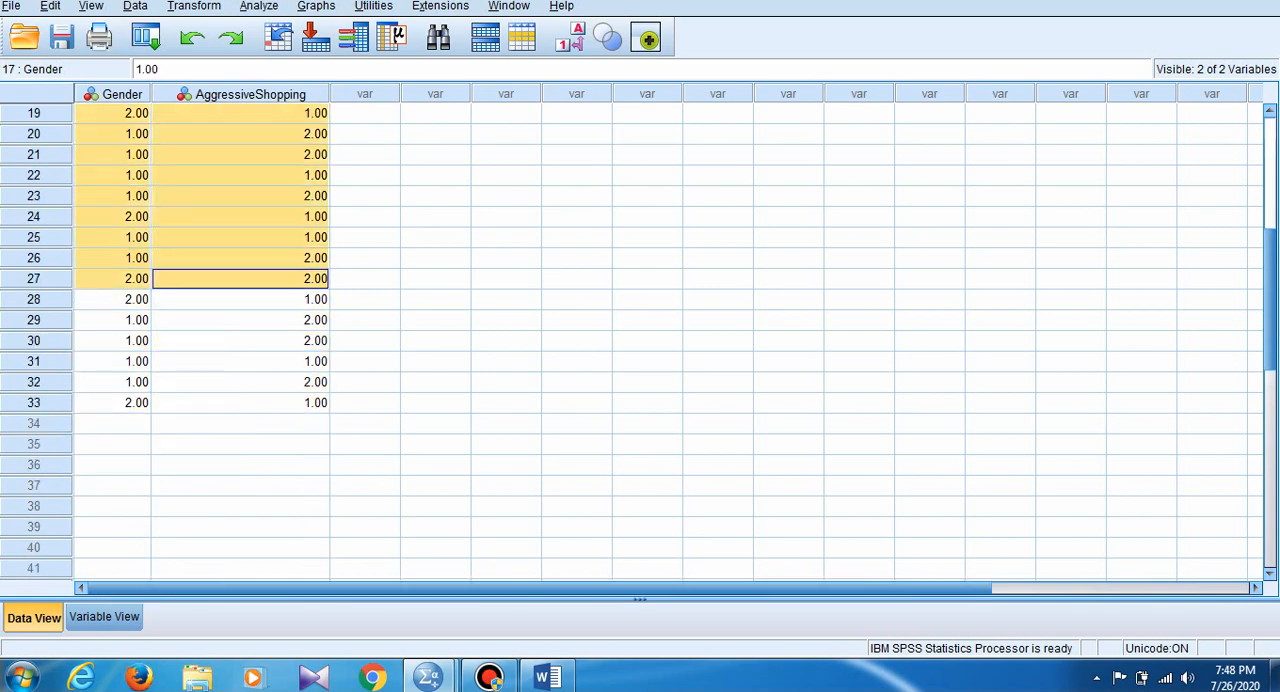
{"action": "left_click", "coordinate": [112, 424]}
{"action": "key", "text": "ctrl+v"}
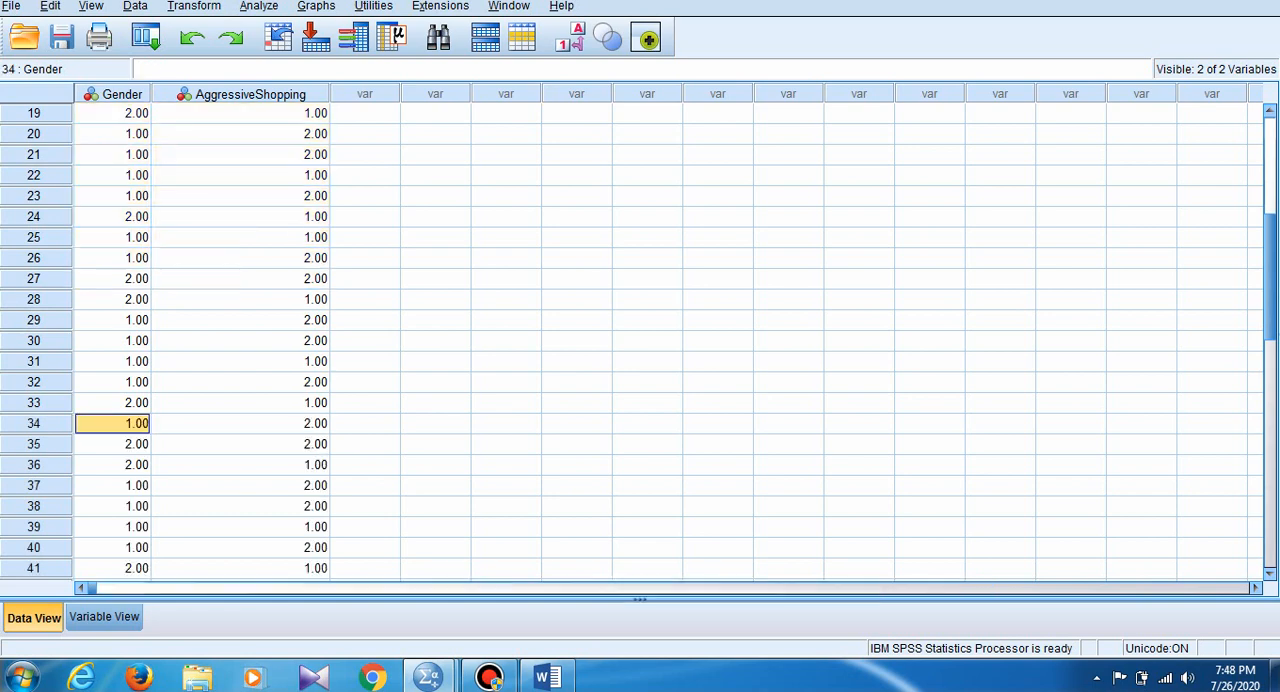
{"action": "scroll", "coordinate": [640, 340], "scroll_direction": "down", "scroll_amount": 2}
{"action": "left_click", "coordinate": [112, 527]}
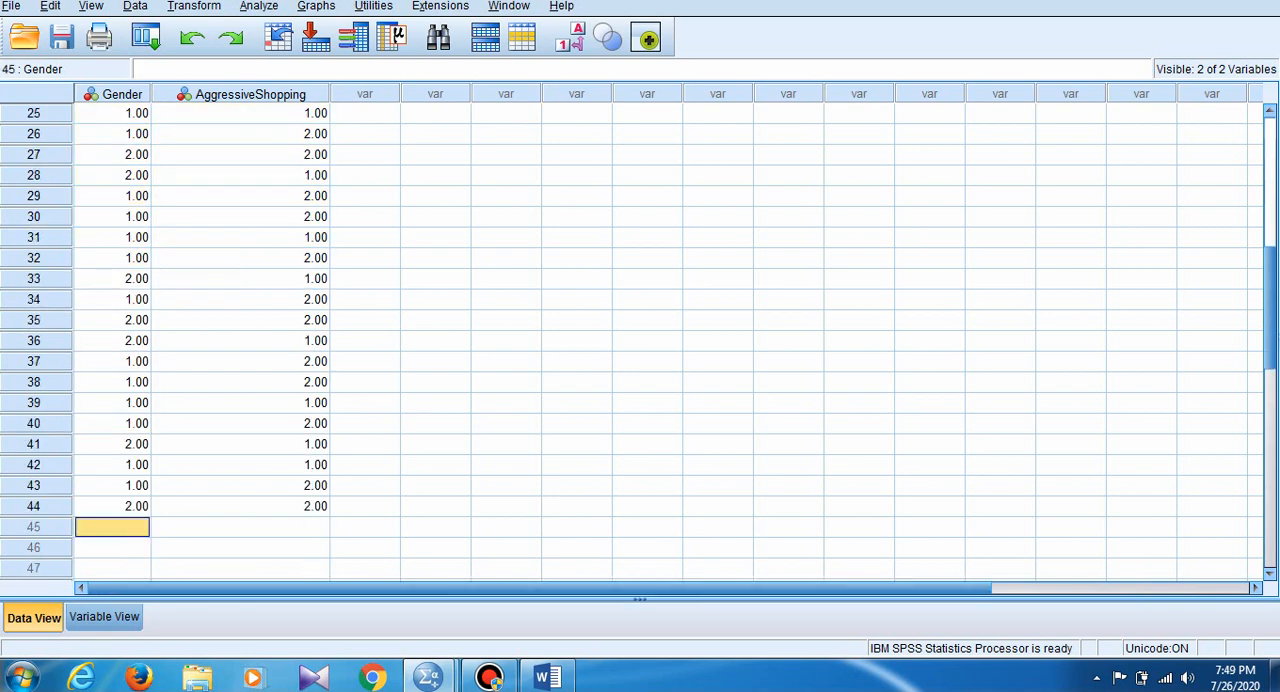
{"action": "key", "text": "ctrl+v"}
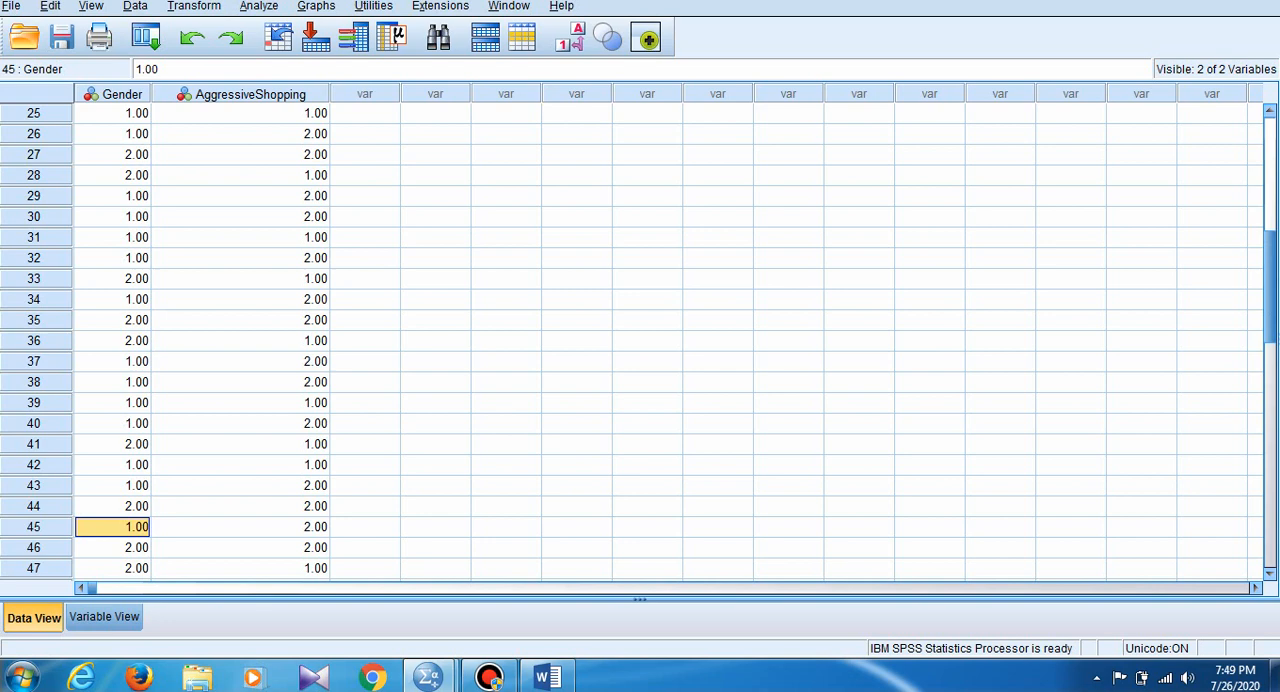
- Copy the Gender and AggressiveShopping values of cases 25 to 38 into cases 56 to 69 and again into cases 70 to 83
{"action": "left_click_drag", "start_coordinate": [115, 113], "coordinate": [300, 382]}
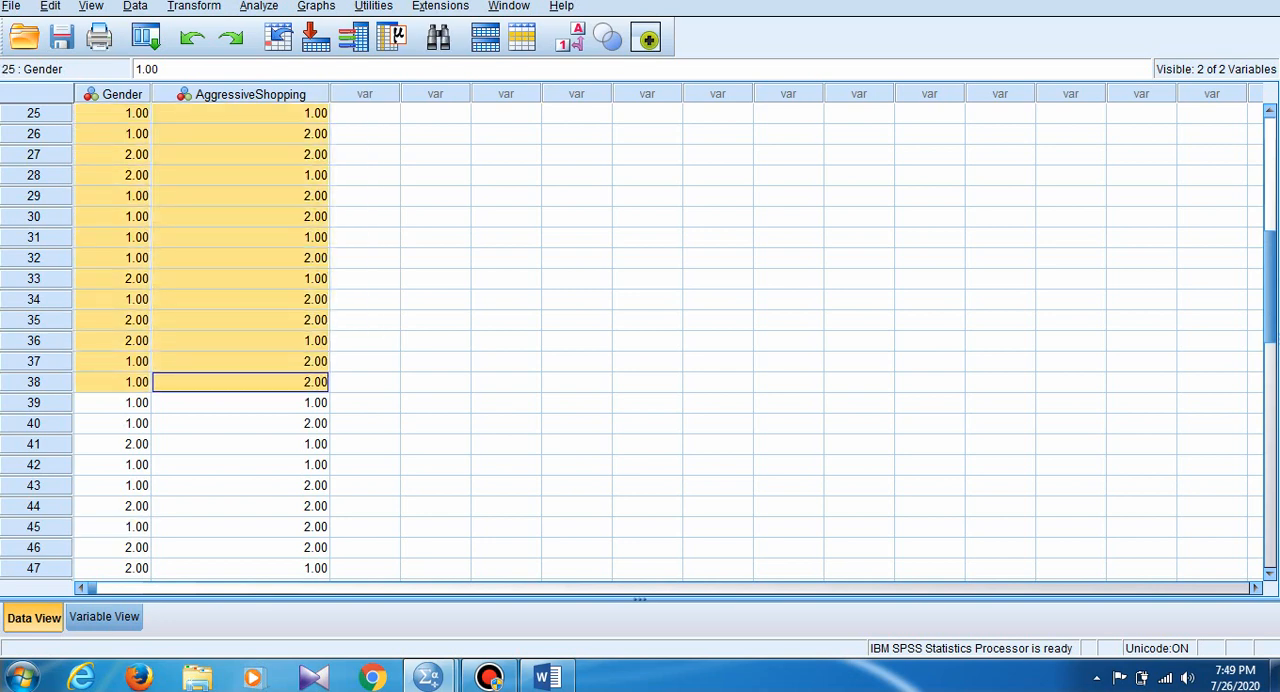
{"action": "scroll", "coordinate": [290, 384], "scroll_direction": "down", "scroll_amount": 4}
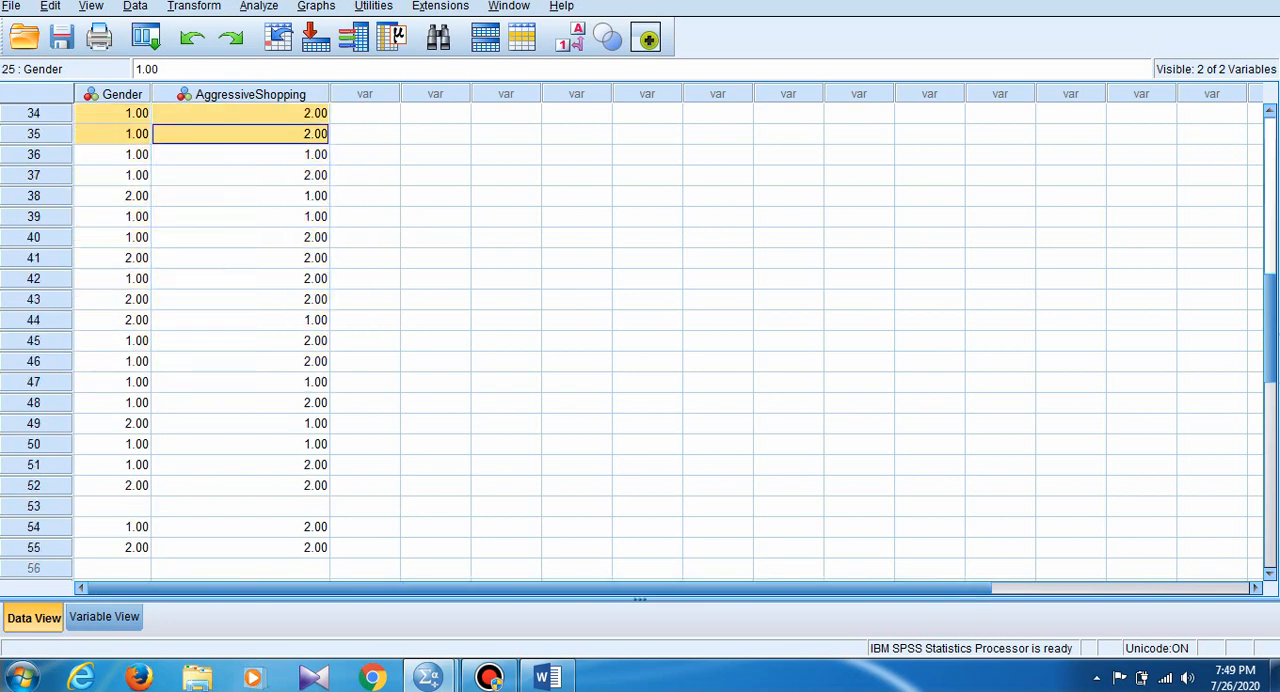
{"action": "left_click", "coordinate": [112, 507]}
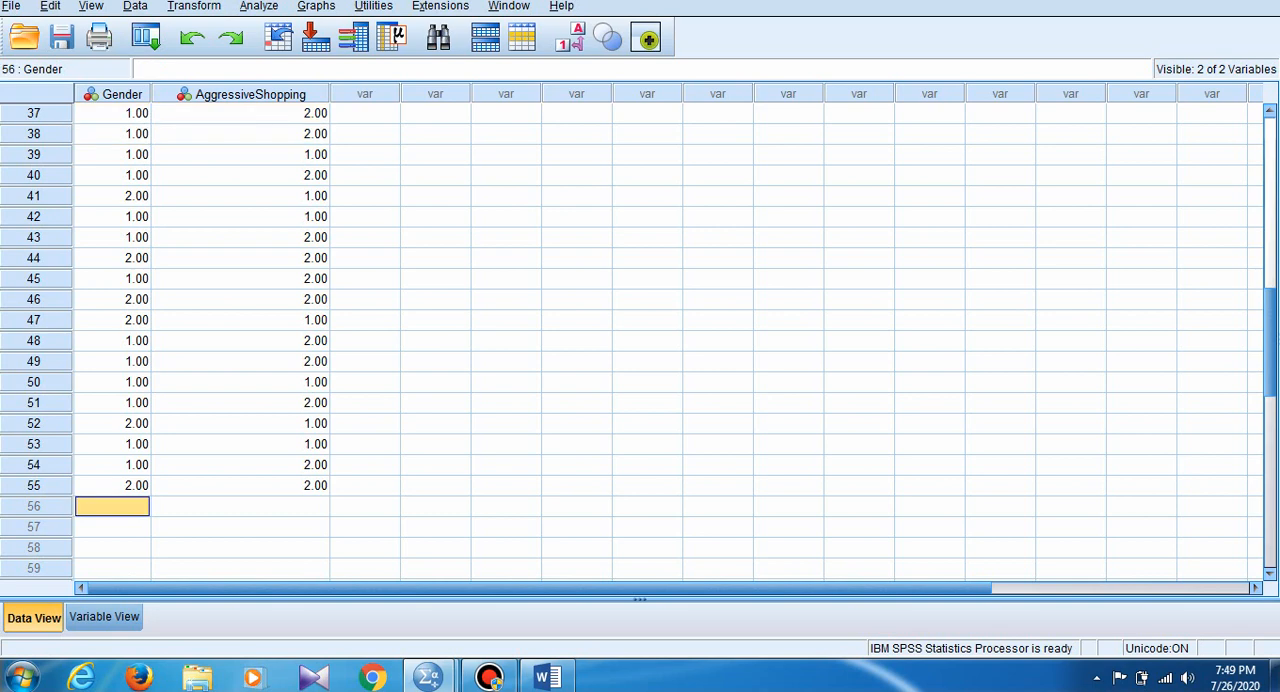
{"action": "key", "text": "ctrl+v"}
{"action": "scroll", "coordinate": [640, 340], "scroll_direction": "down", "scroll_amount": 2}
{"action": "scroll", "coordinate": [640, 340], "scroll_direction": "down", "scroll_amount": 3}
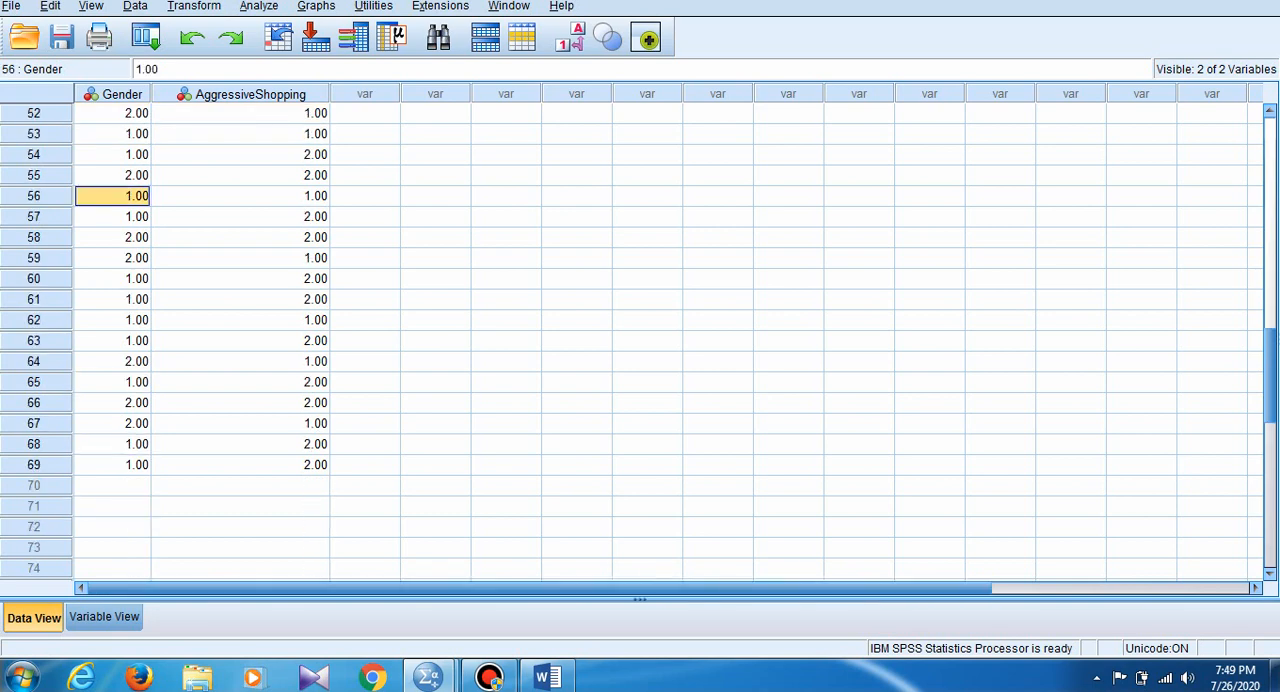
{"action": "left_click", "coordinate": [112, 486]}
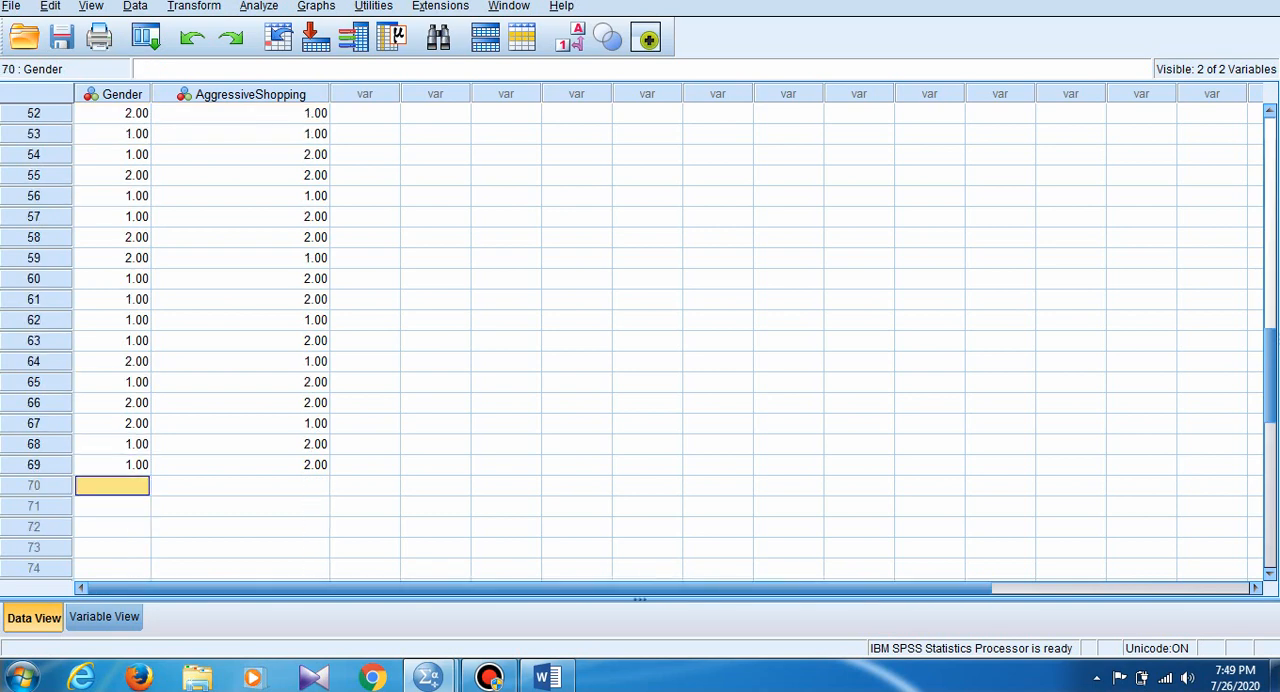
{"action": "key", "text": "ctrl+v"}
- Copy the Gender and AggressiveShopping values of cases 75 to 83 into cases 84 to 92 and again into cases 93 to 101
{"action": "scroll", "coordinate": [640, 340], "scroll_direction": "down", "scroll_amount": 2}
{"action": "scroll", "coordinate": [640, 340], "scroll_direction": "down", "scroll_amount": 3}
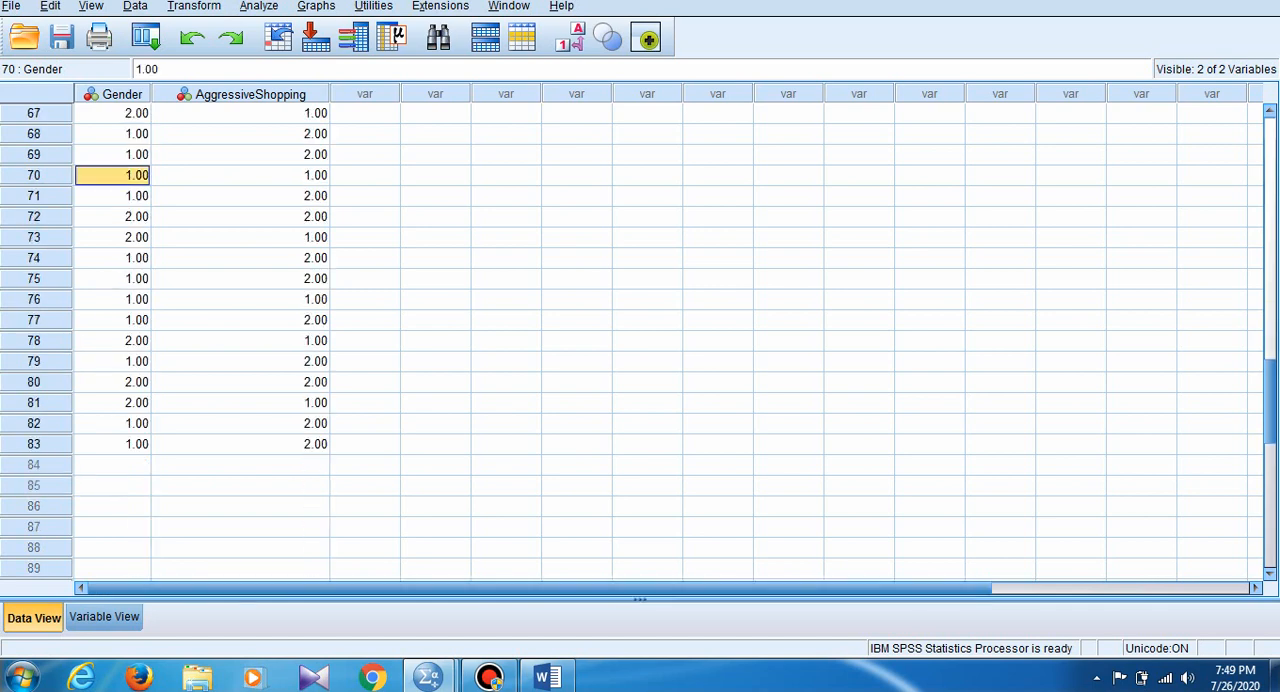
{"action": "left_click", "coordinate": [112, 465]}
{"action": "left_click_drag", "start_coordinate": [113, 279], "coordinate": [240, 444]}
{"action": "key", "text": "ctrl+c"}
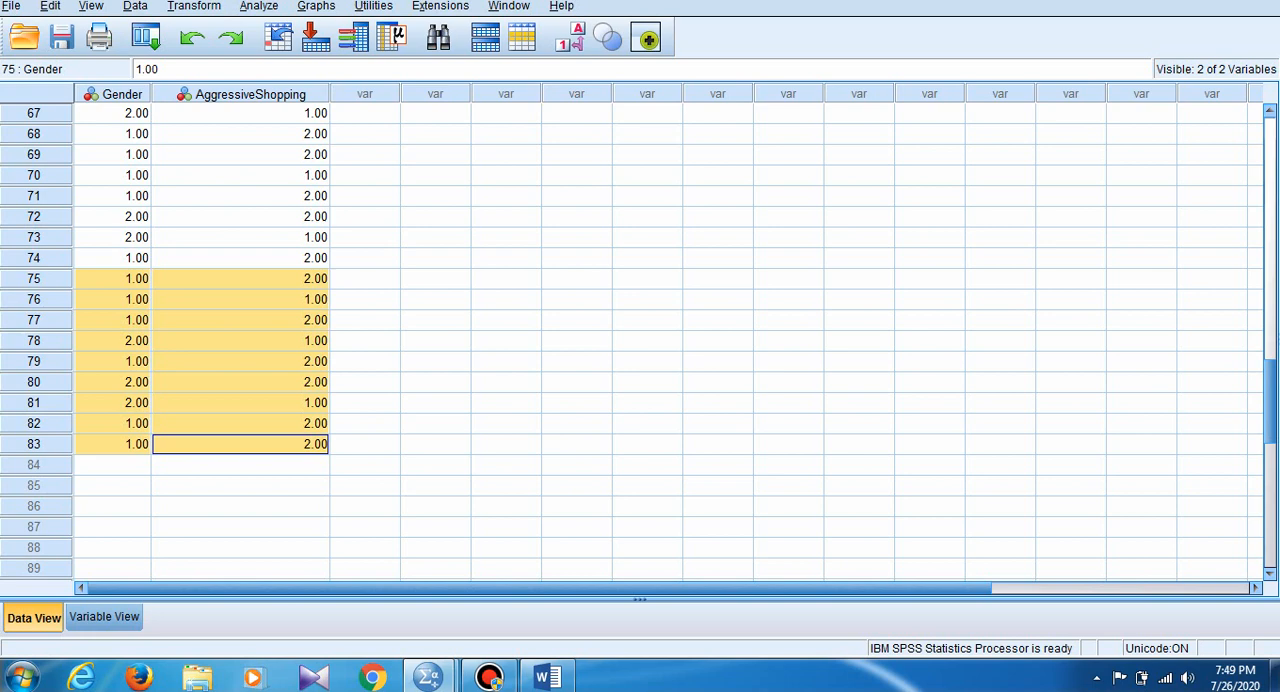
{"action": "left_click", "coordinate": [112, 465]}
{"action": "key", "text": "ctrl+v"}
{"action": "scroll", "coordinate": [640, 340], "scroll_direction": "down", "scroll_amount": 3}
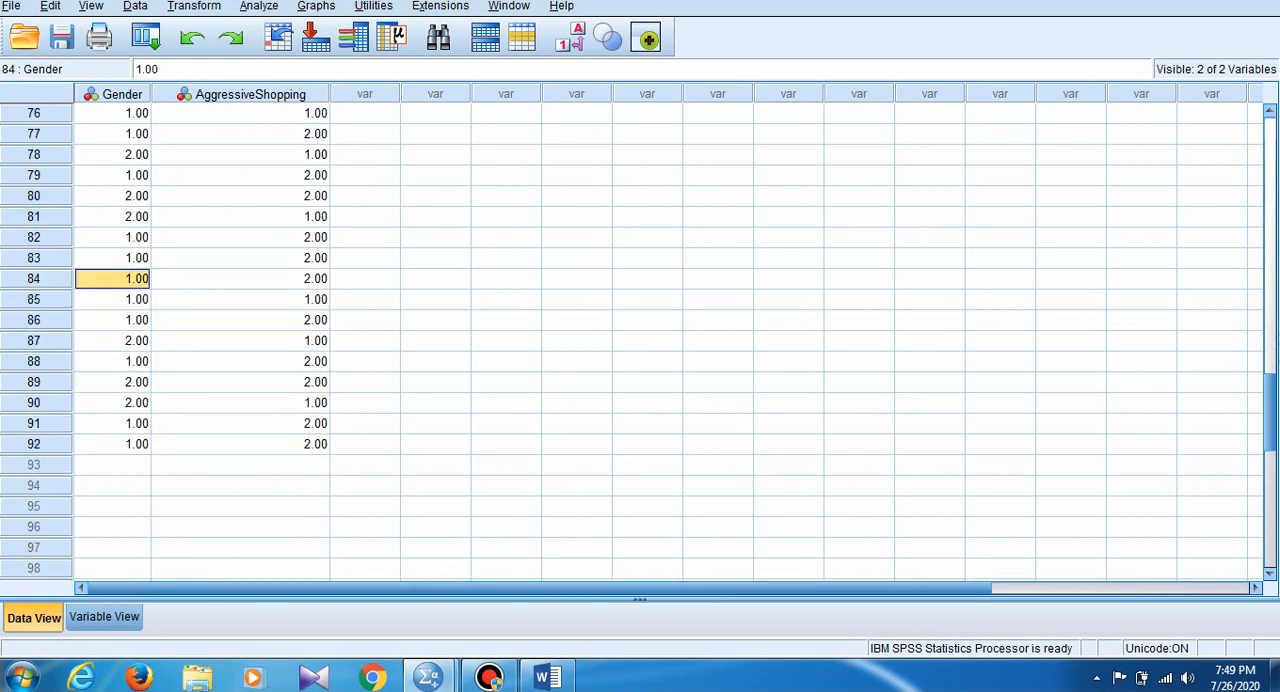
{"action": "left_click", "coordinate": [112, 465]}
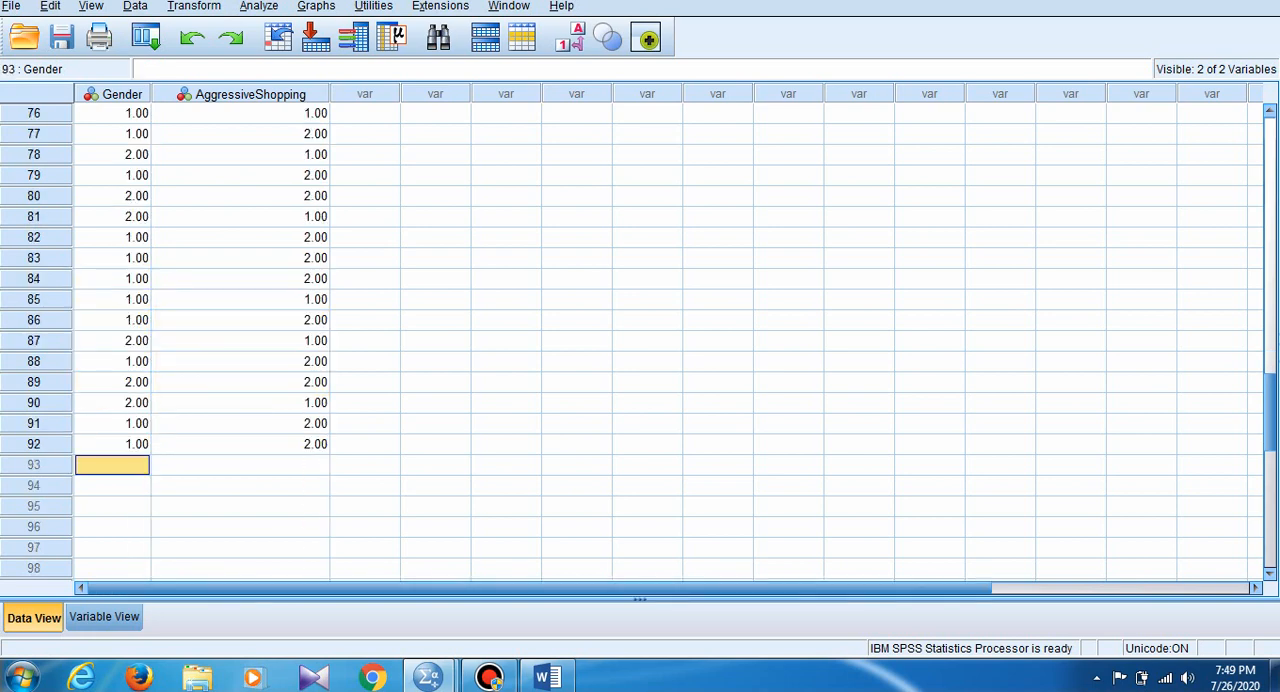
{"action": "key", "text": "ctrl+v"}
- Copy the Gender and AggressiveShopping values of cases 86 to 94 into cases 102 to 110
{"action": "scroll", "coordinate": [640, 340], "scroll_direction": "down", "scroll_amount": 2}
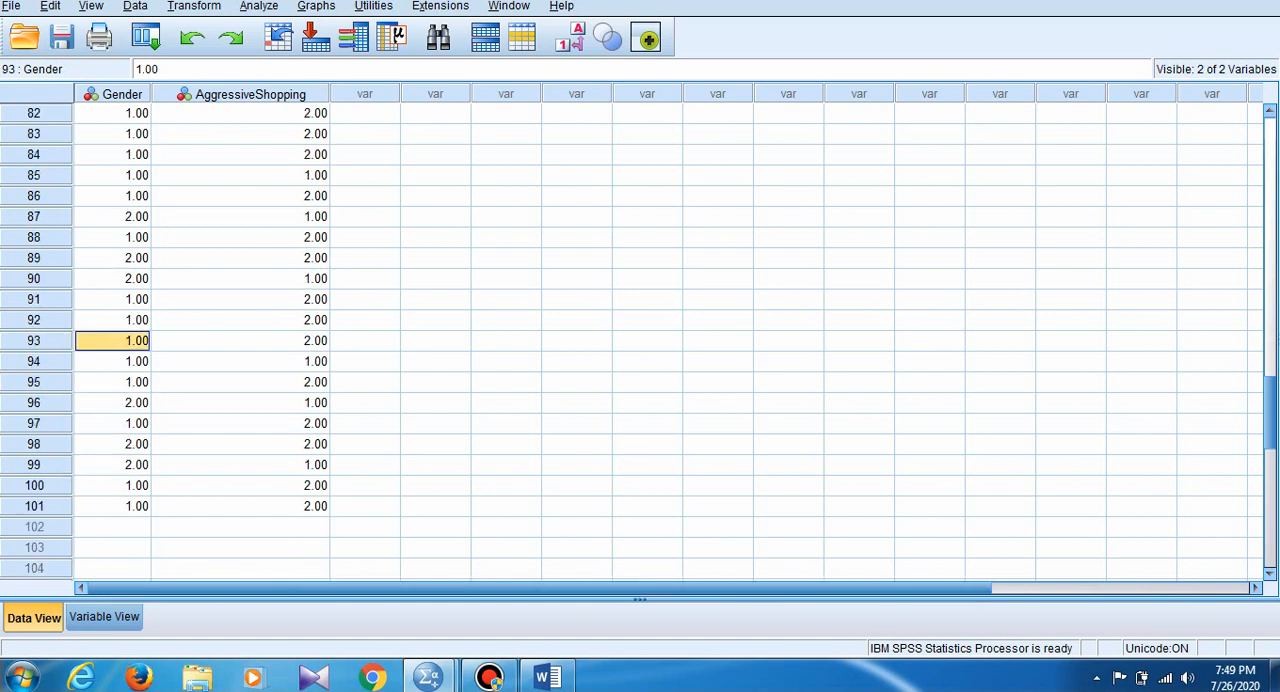
{"action": "left_click_drag", "start_coordinate": [112, 196], "coordinate": [240, 361]}
{"action": "key", "text": "ctrl+c"}
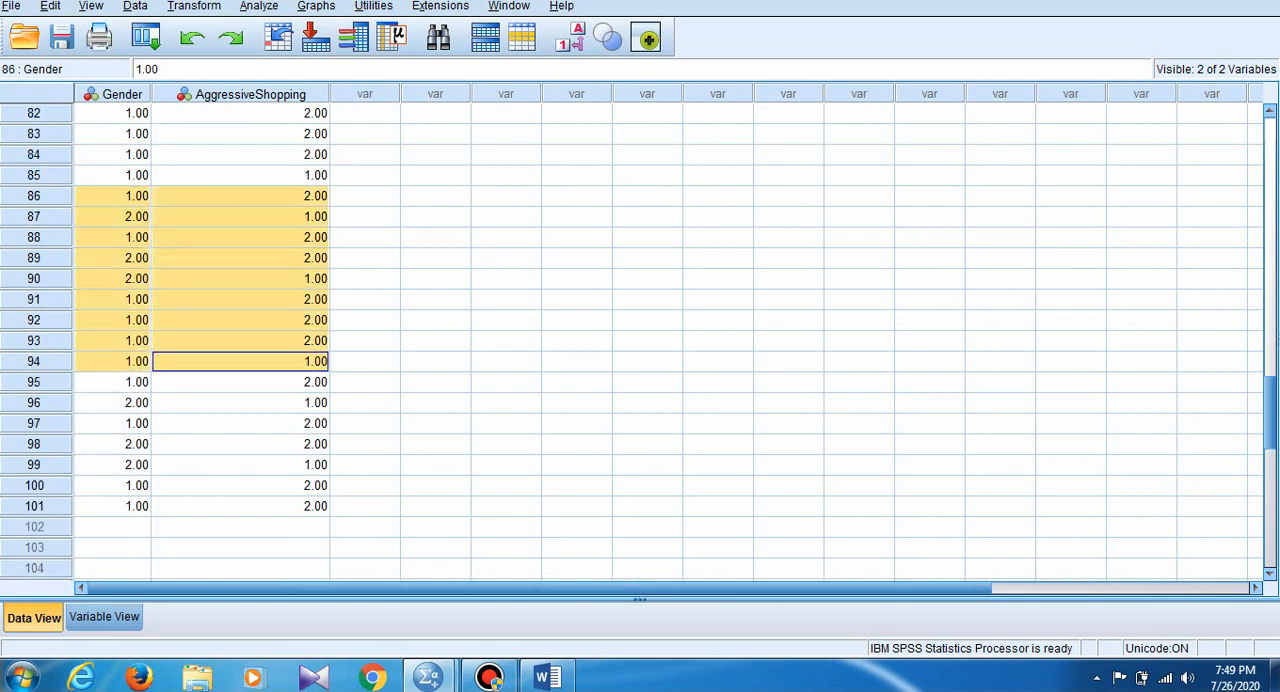
{"action": "left_click", "coordinate": [112, 527]}
{"action": "key", "text": "ctrl+v"}
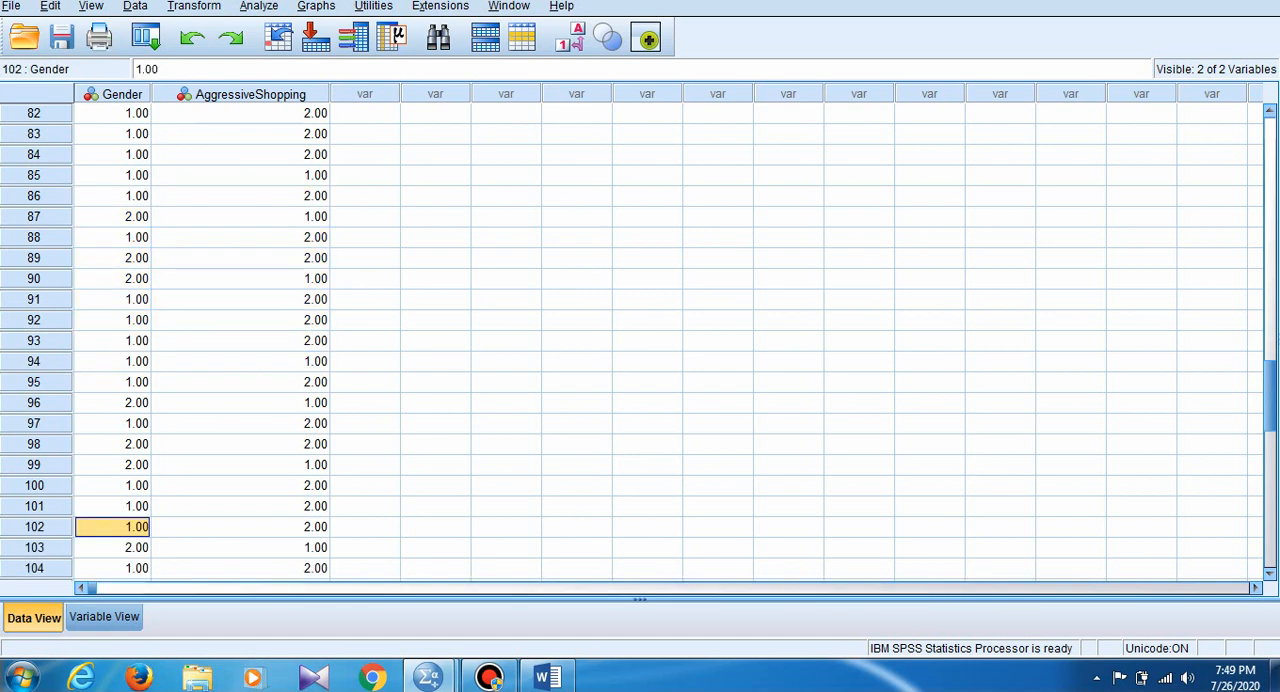
{"action": "scroll", "coordinate": [640, 340], "scroll_direction": "down", "scroll_amount": 2}
{"action": "scroll", "coordinate": [640, 340], "scroll_direction": "down", "scroll_amount": 2}
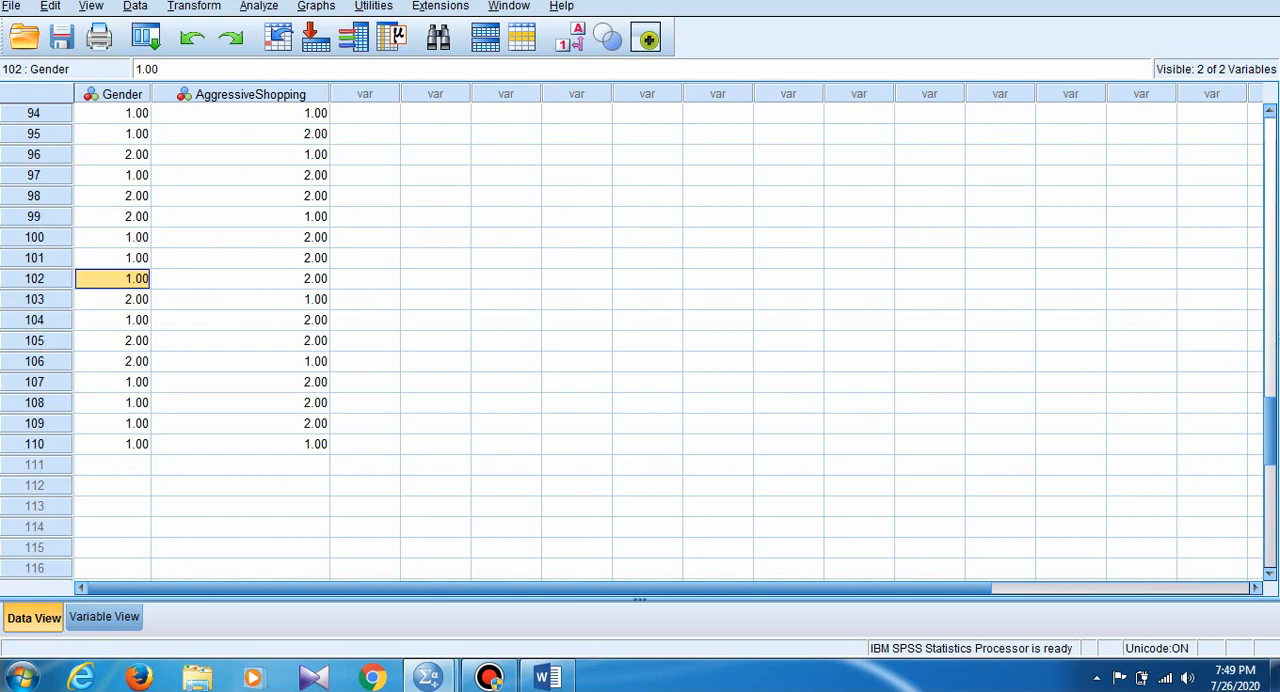
{"action": "scroll", "coordinate": [640, 340], "scroll_direction": "up", "scroll_amount": 18}
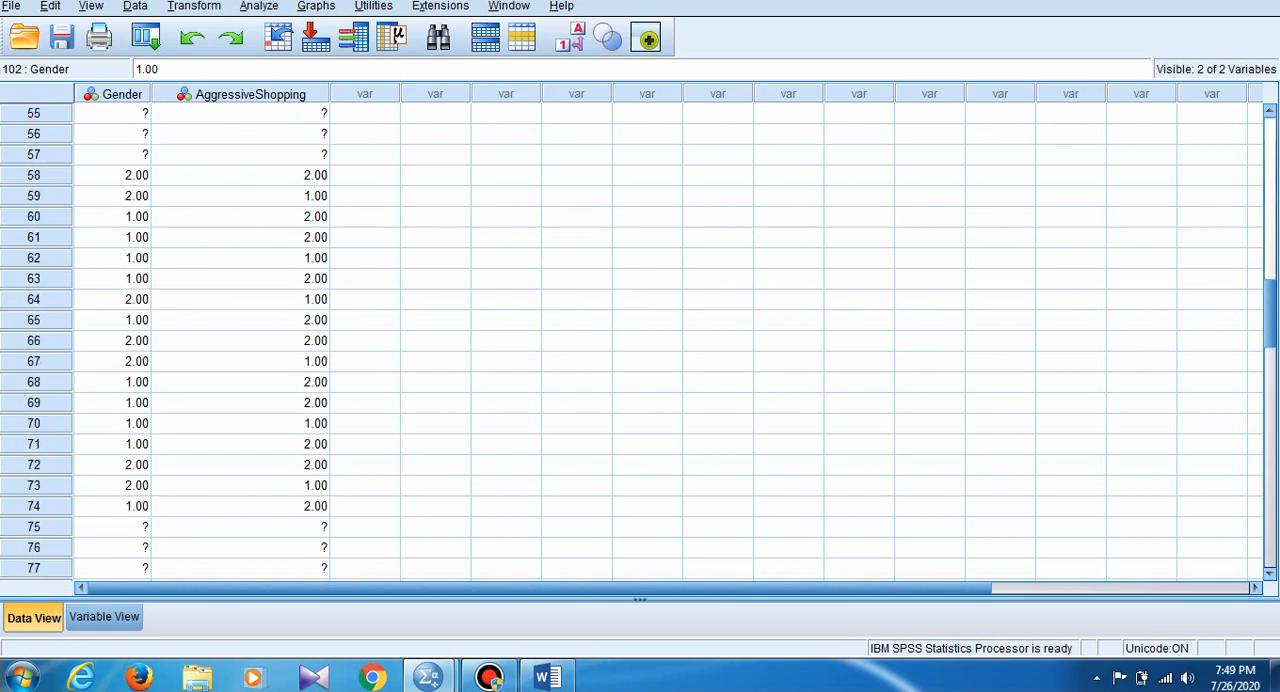
{"action": "scroll", "coordinate": [640, 340], "scroll_direction": "up", "scroll_amount": 3}
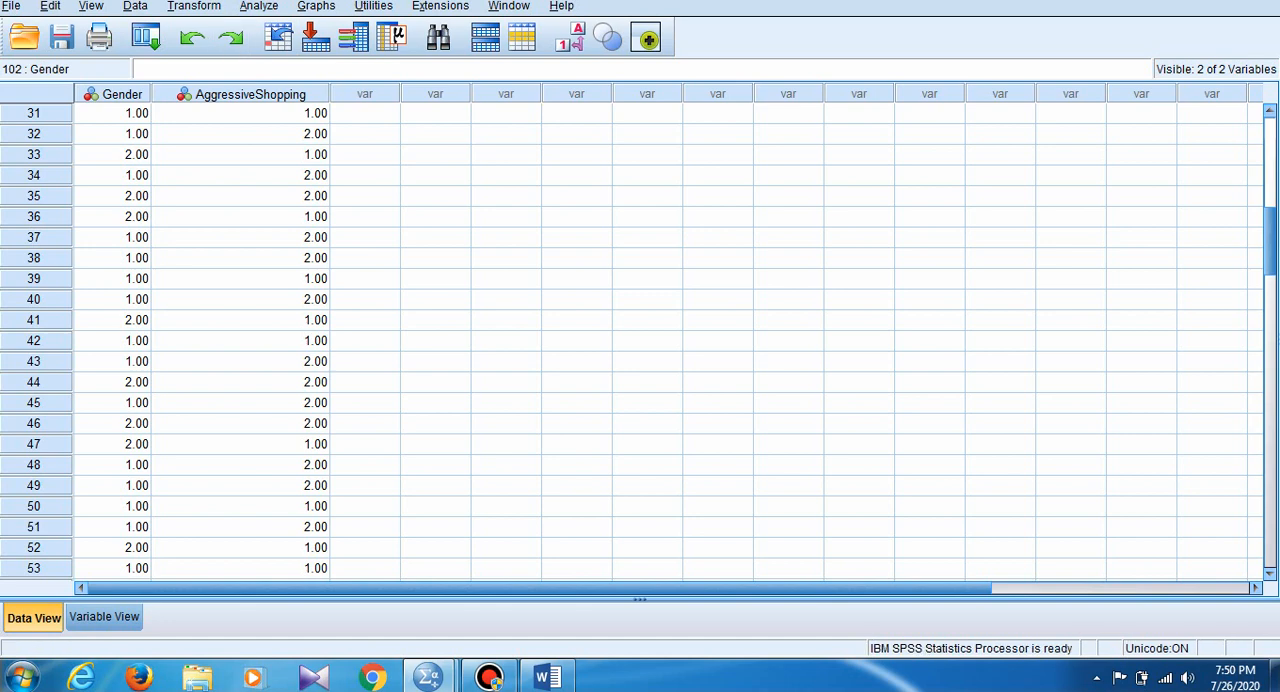
{"action": "left_click", "coordinate": [259, 6]}
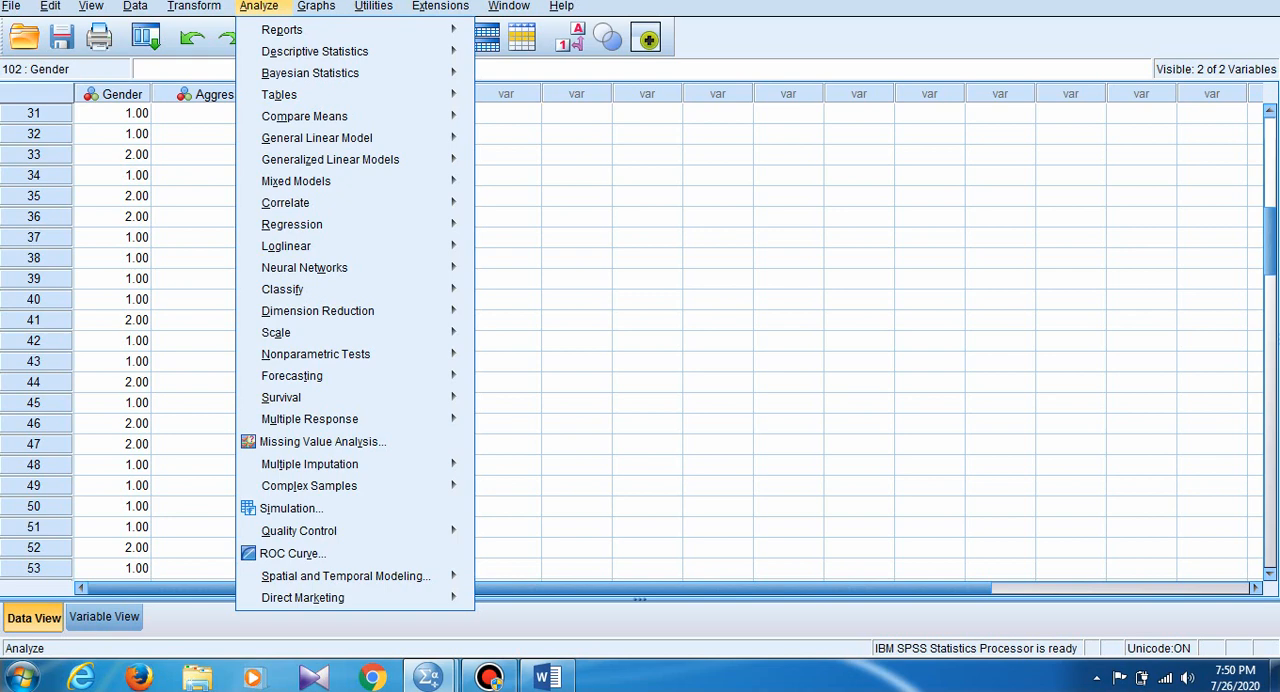
{"action": "mouse_move", "coordinate": [315, 52]}
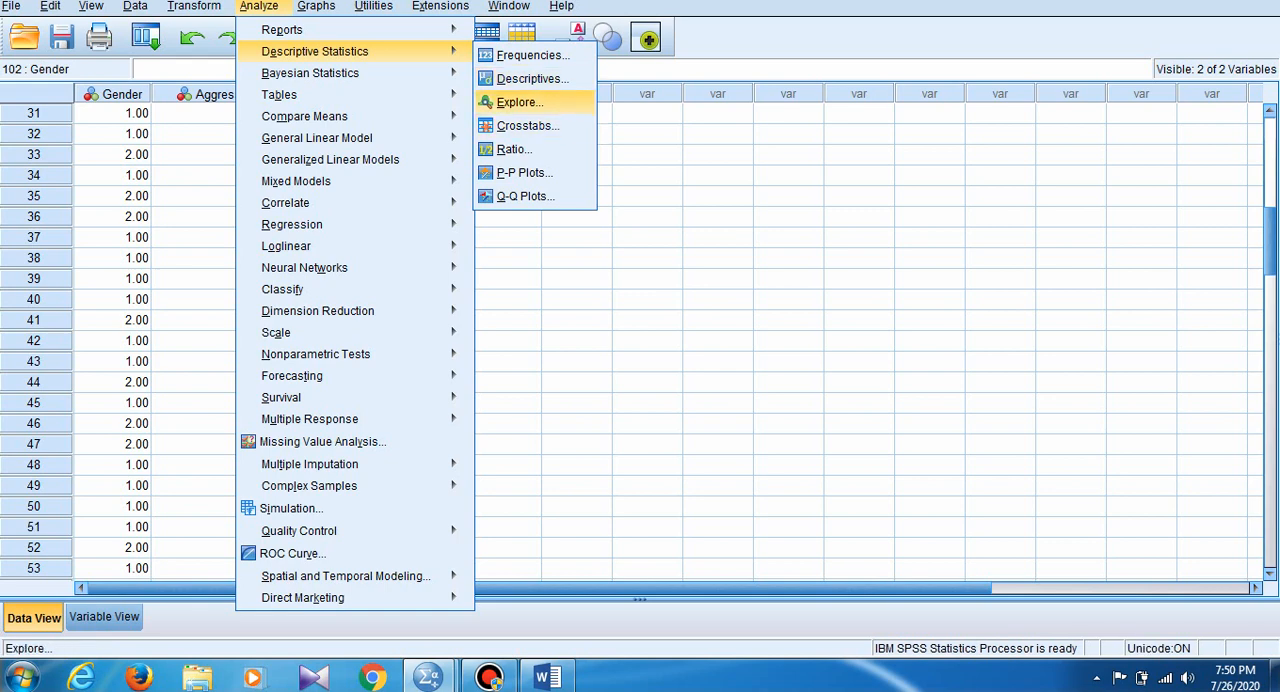
{"action": "left_click", "coordinate": [532, 78]}
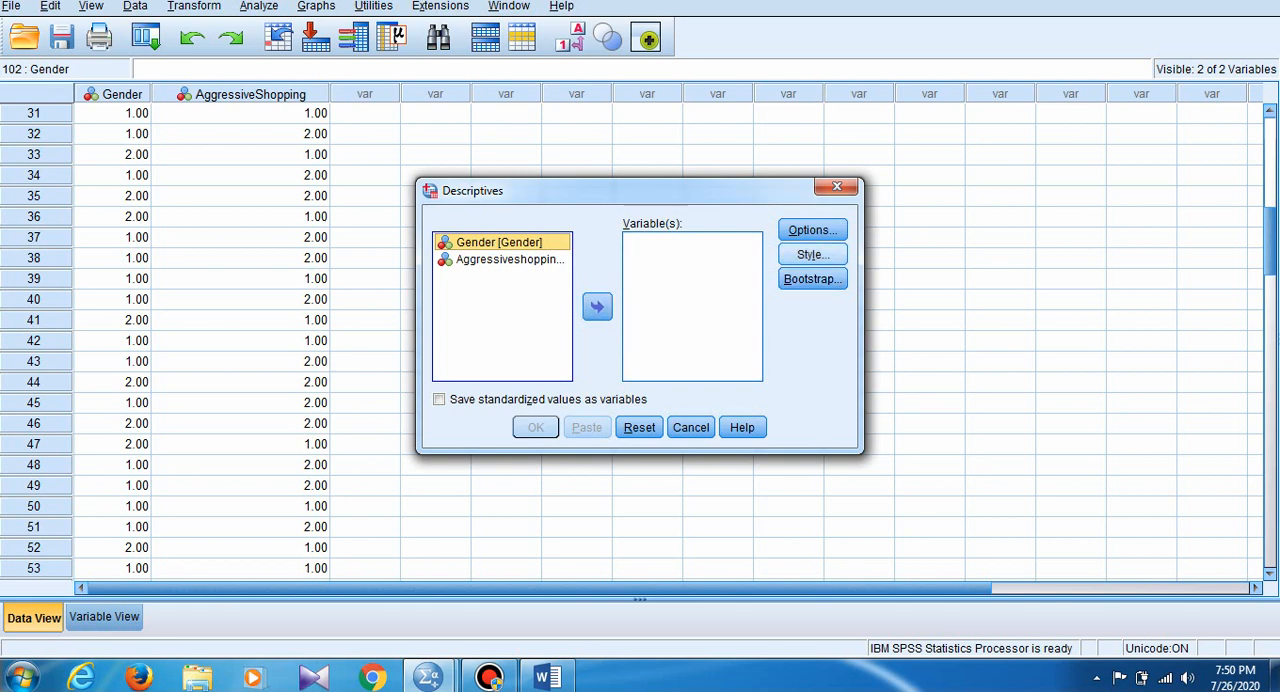
{"action": "left_click", "coordinate": [837, 186]}
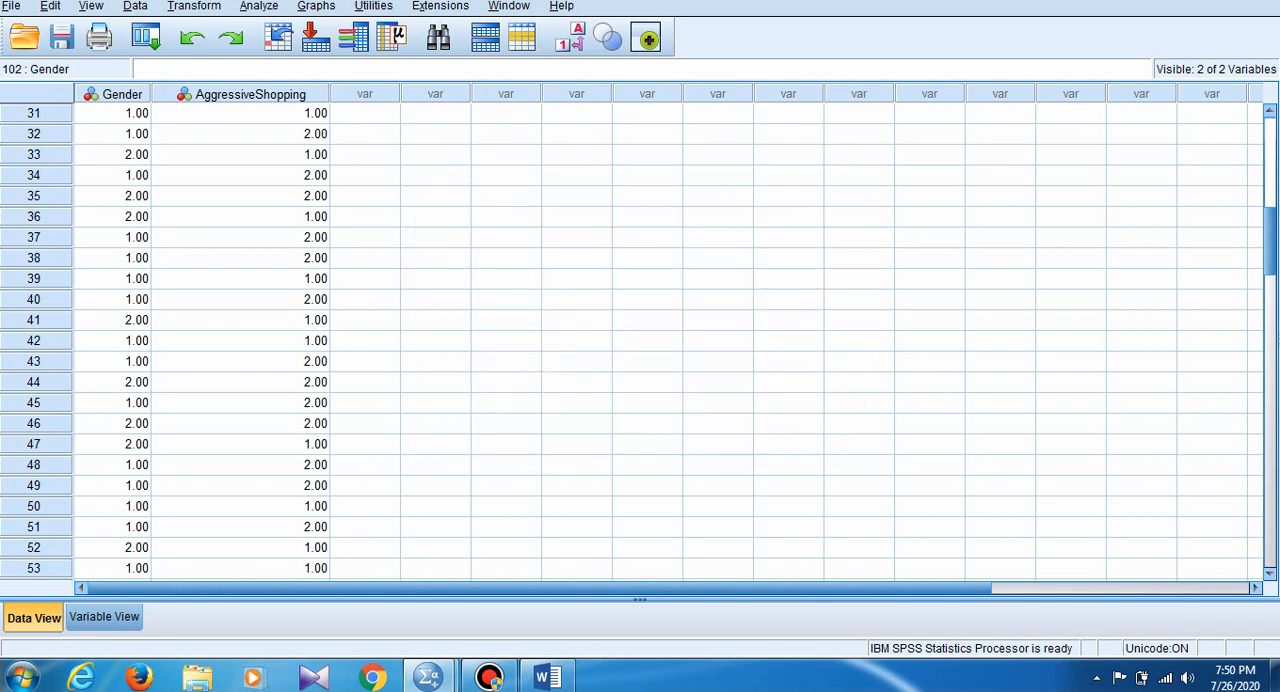
- Set up a Crosstabs analysis with Gender as the row variable and Aggressiveshopping as the column variable
{"action": "left_click", "coordinate": [258, 5]}
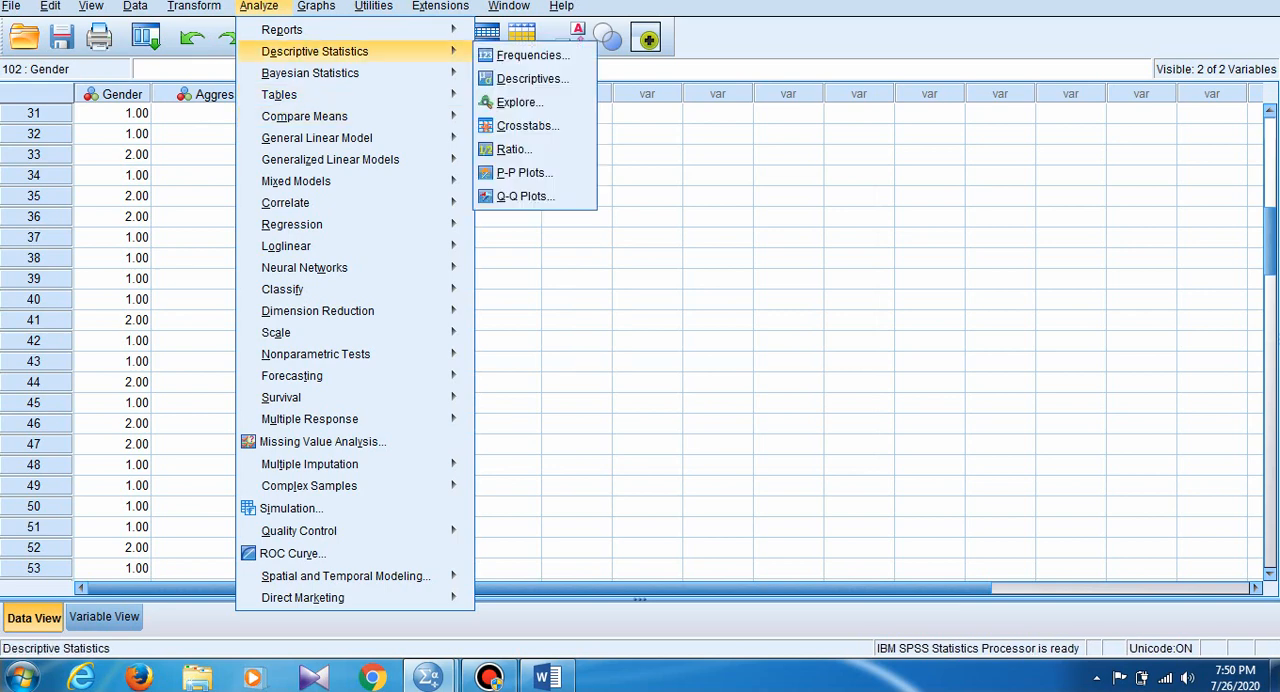
{"action": "left_click", "coordinate": [522, 123]}
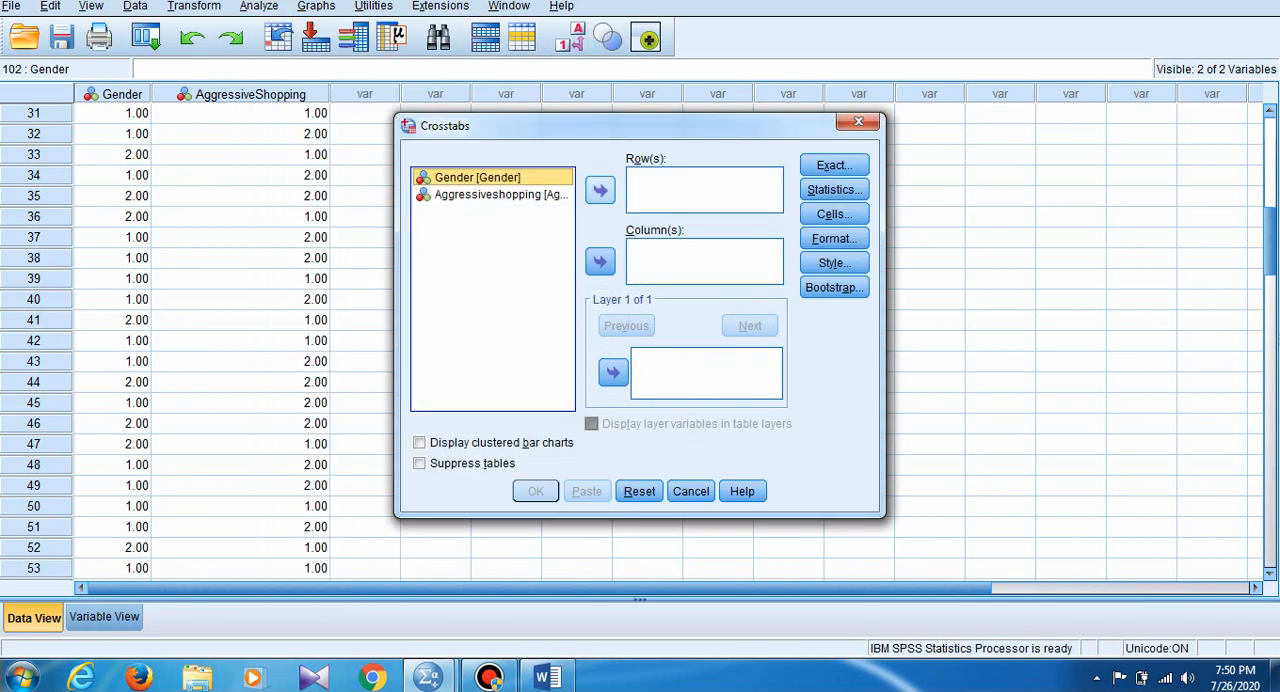
{"action": "left_click", "coordinate": [600, 189]}
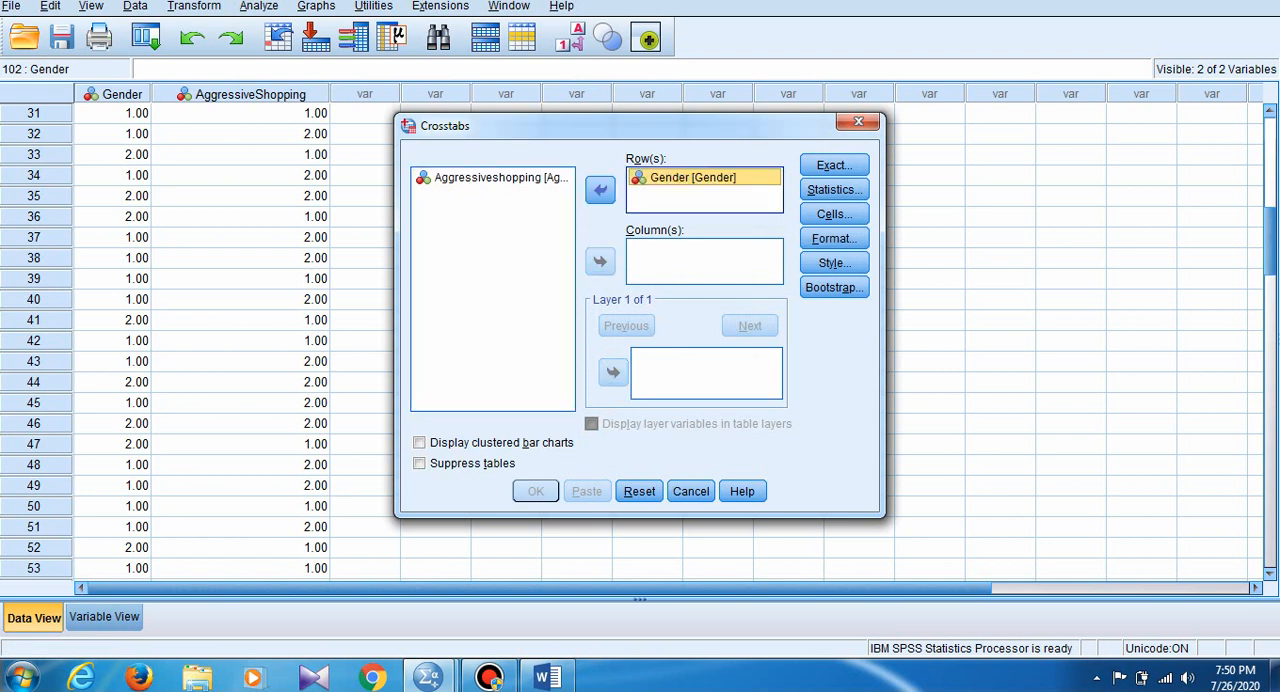
{"action": "left_click", "coordinate": [500, 178]}
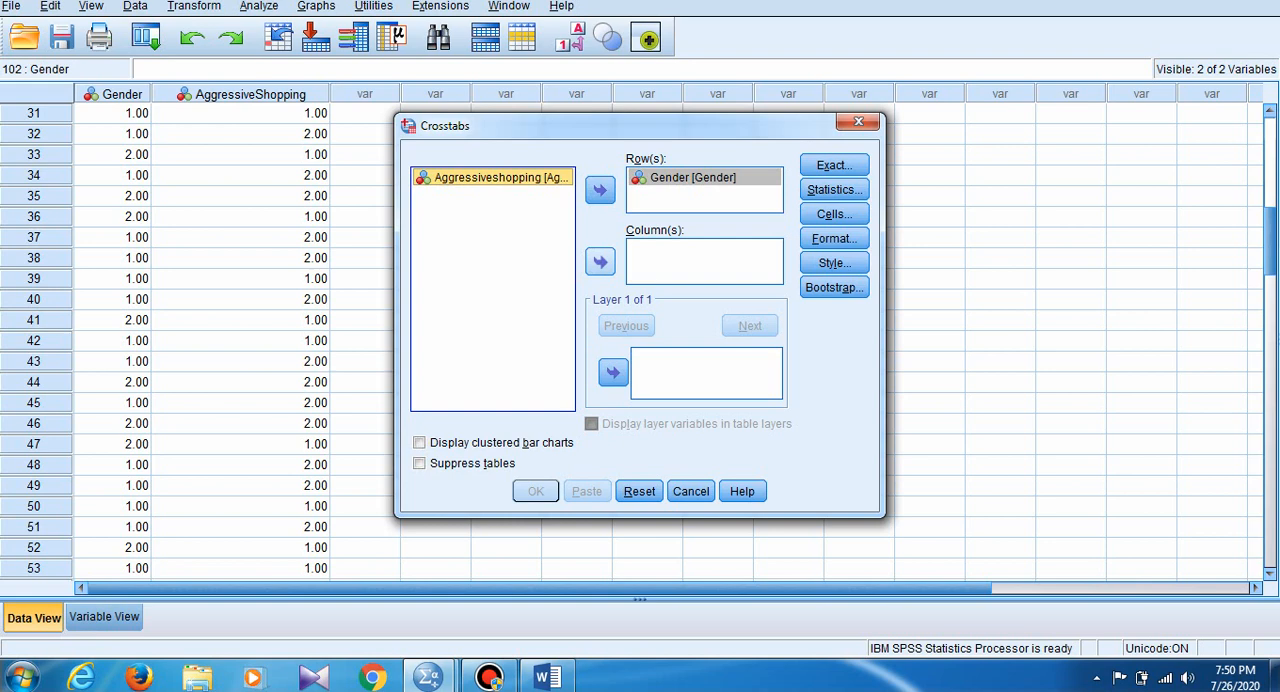
{"action": "left_click", "coordinate": [600, 261]}
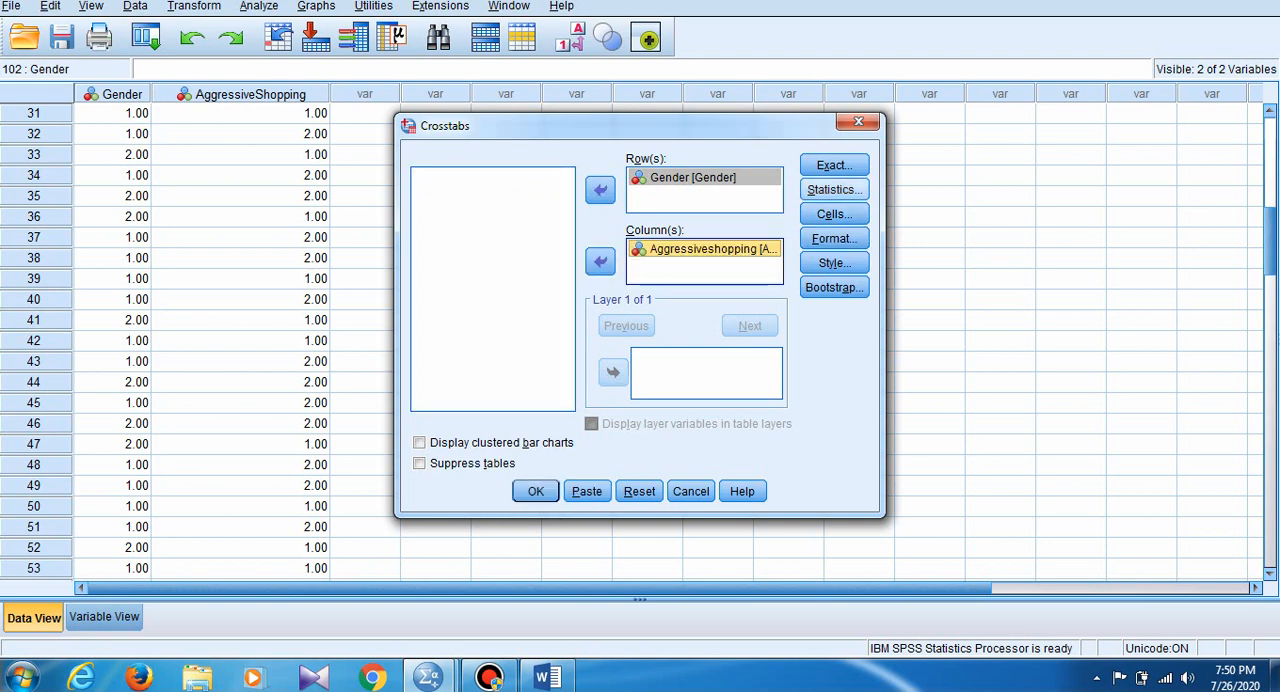
- Include the Chi-square and Phi and Cramer's V statistics in the crosstabs analysis
{"action": "left_click", "coordinate": [833, 189]}
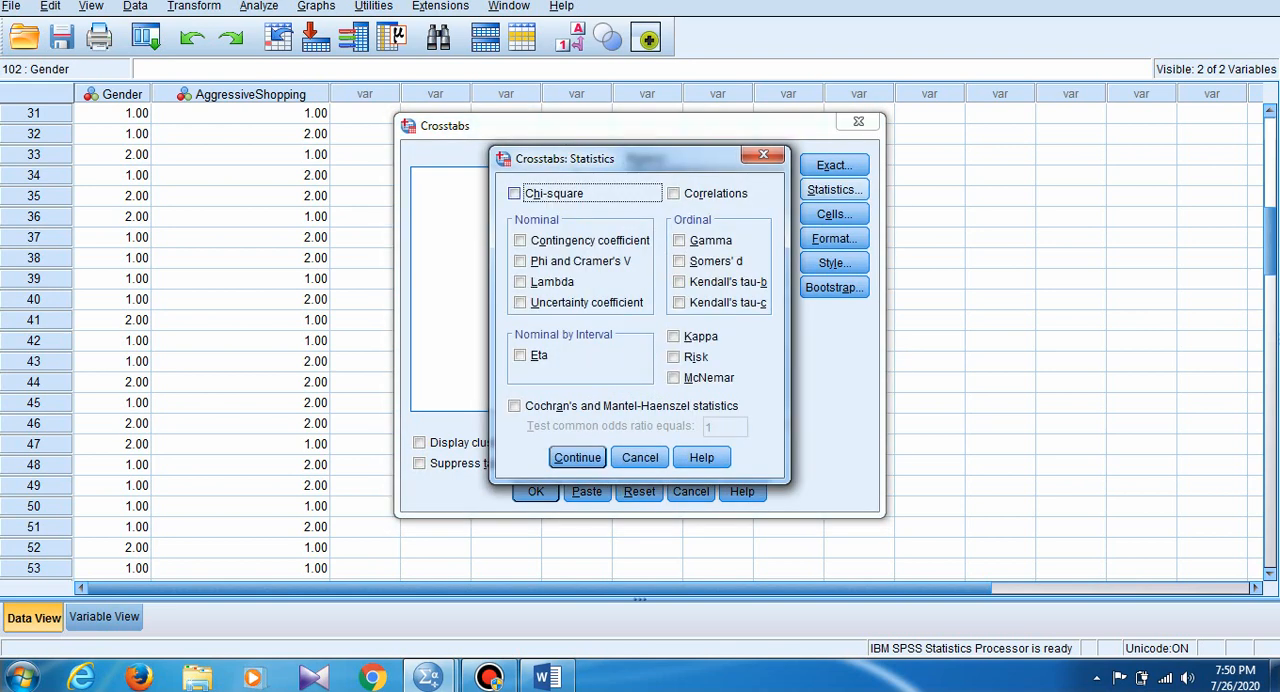
{"action": "left_click", "coordinate": [514, 193]}
{"action": "left_click", "coordinate": [520, 261]}
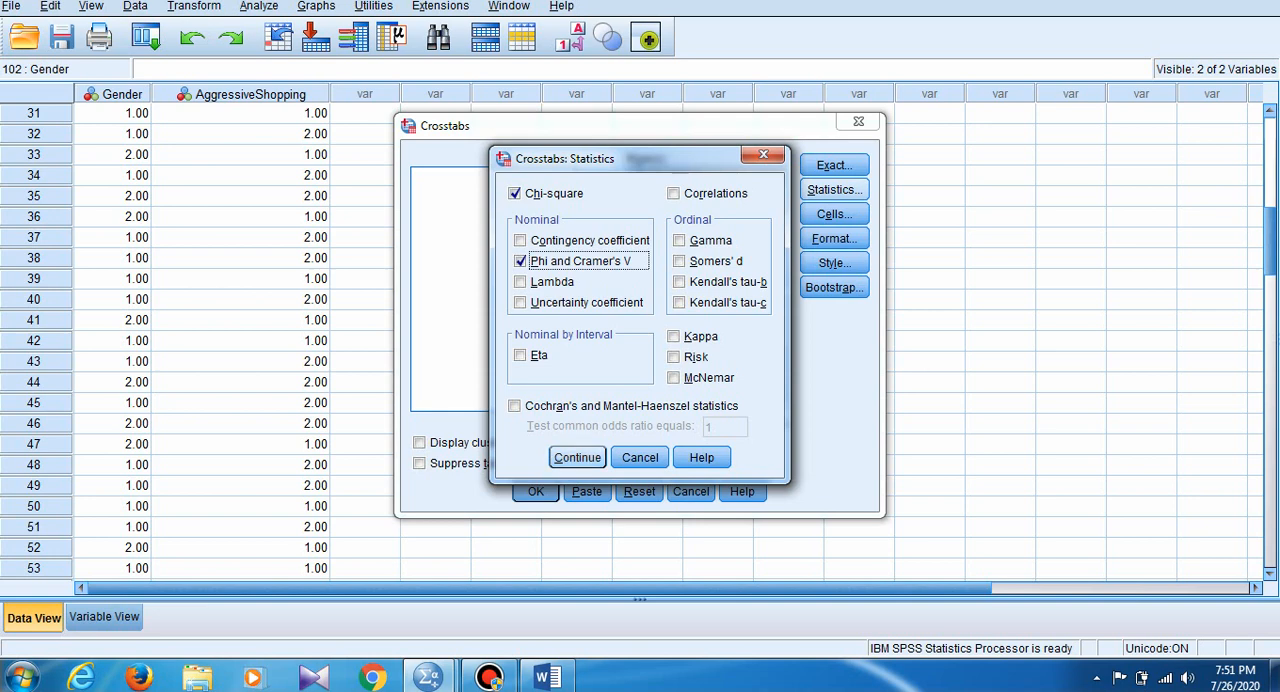
{"action": "key", "text": "Return"}
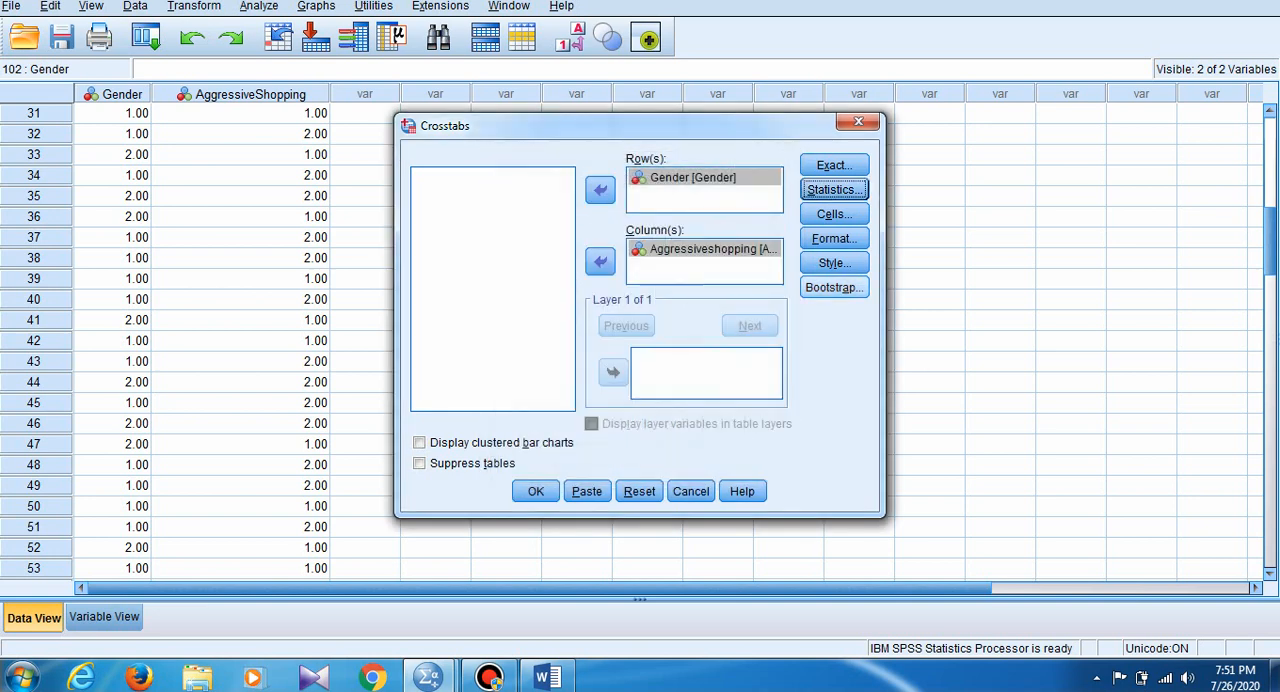
- Add expected counts and row percentages to the crosstab cells and run the crosstabs analysis
{"action": "left_click", "coordinate": [834, 214]}
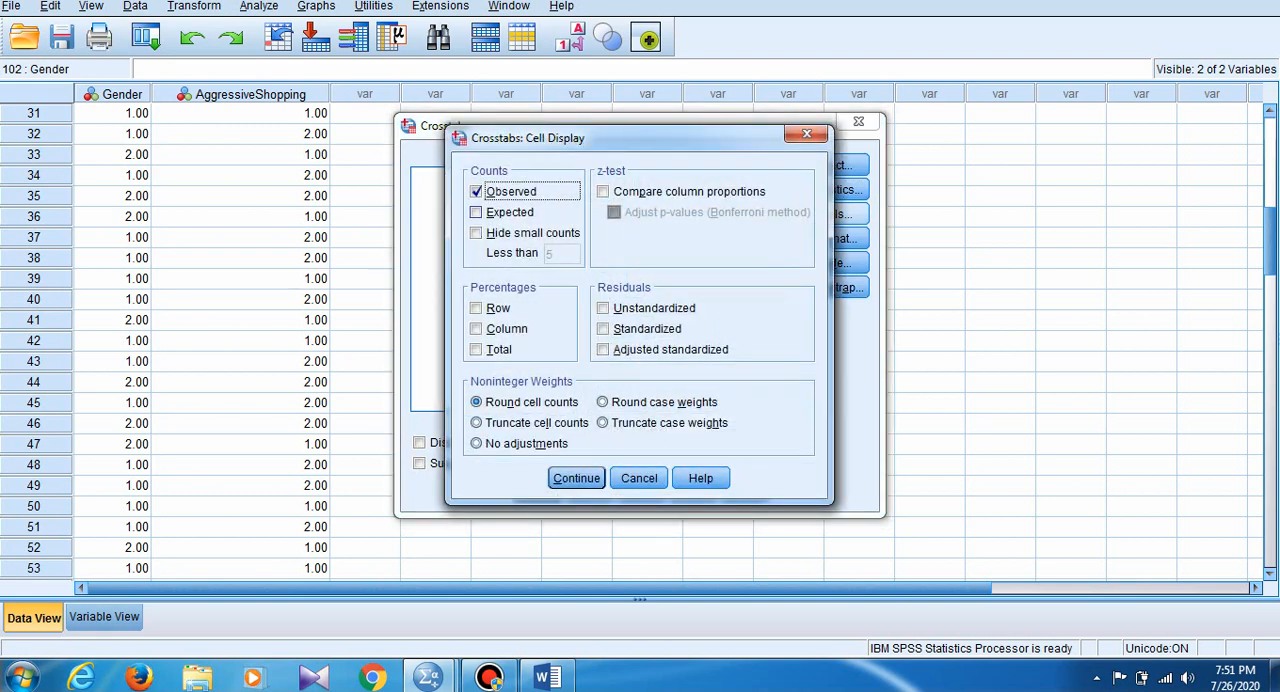
{"action": "left_click", "coordinate": [476, 212]}
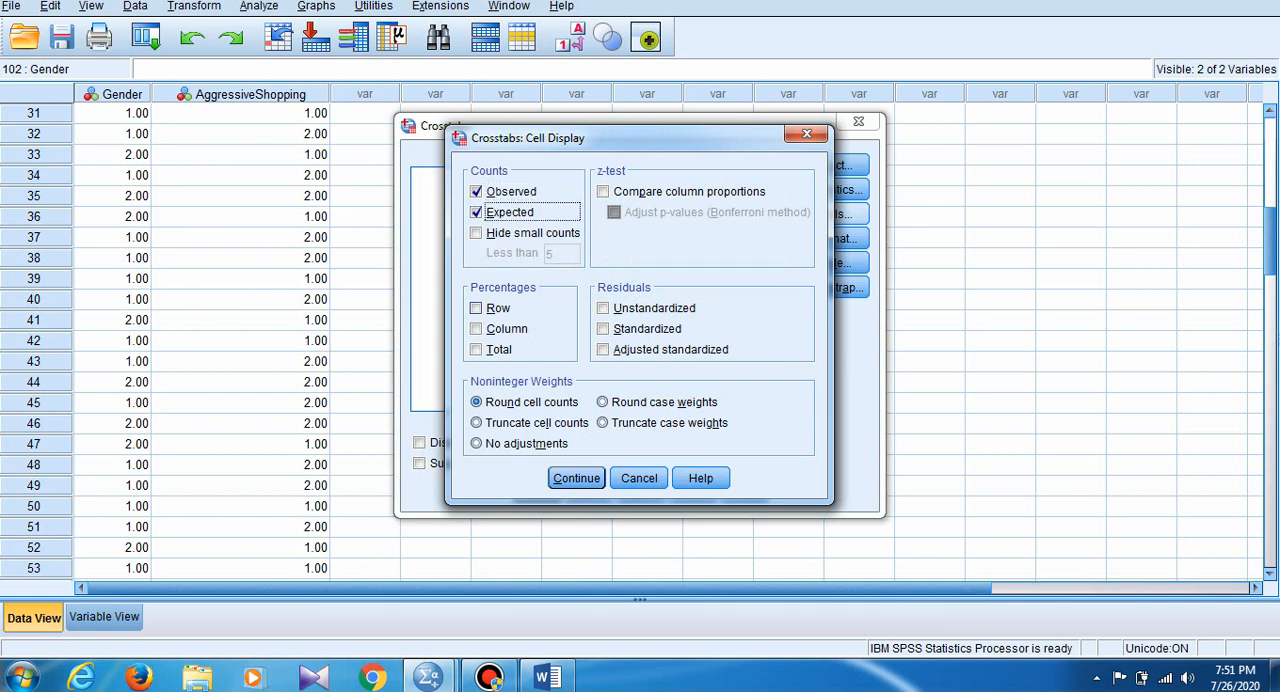
{"action": "left_click", "coordinate": [476, 308]}
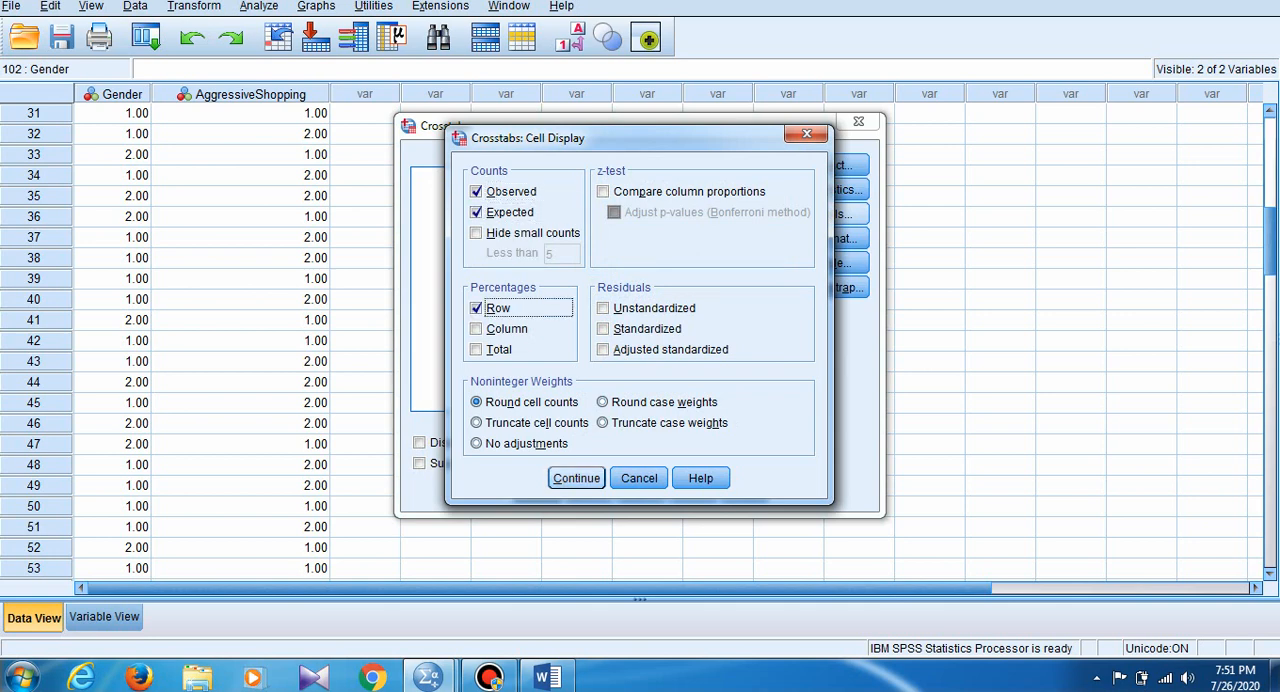
{"action": "left_click", "coordinate": [576, 478]}
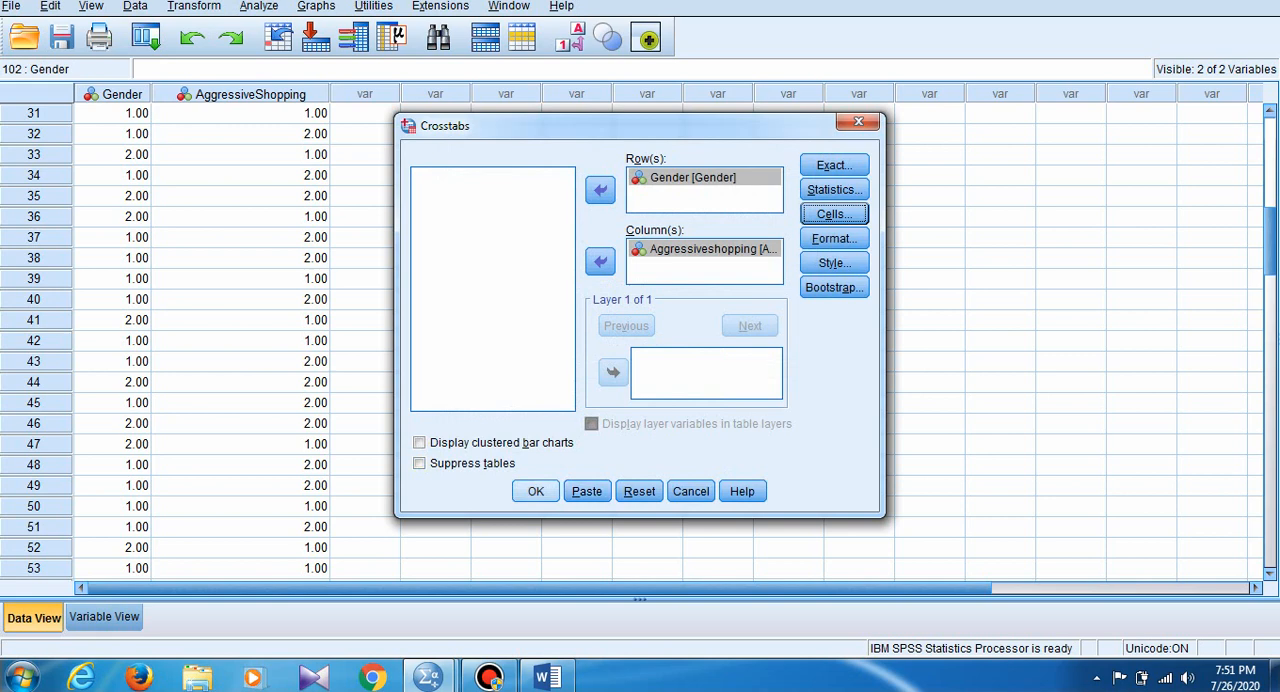
{"action": "left_click", "coordinate": [536, 491]}
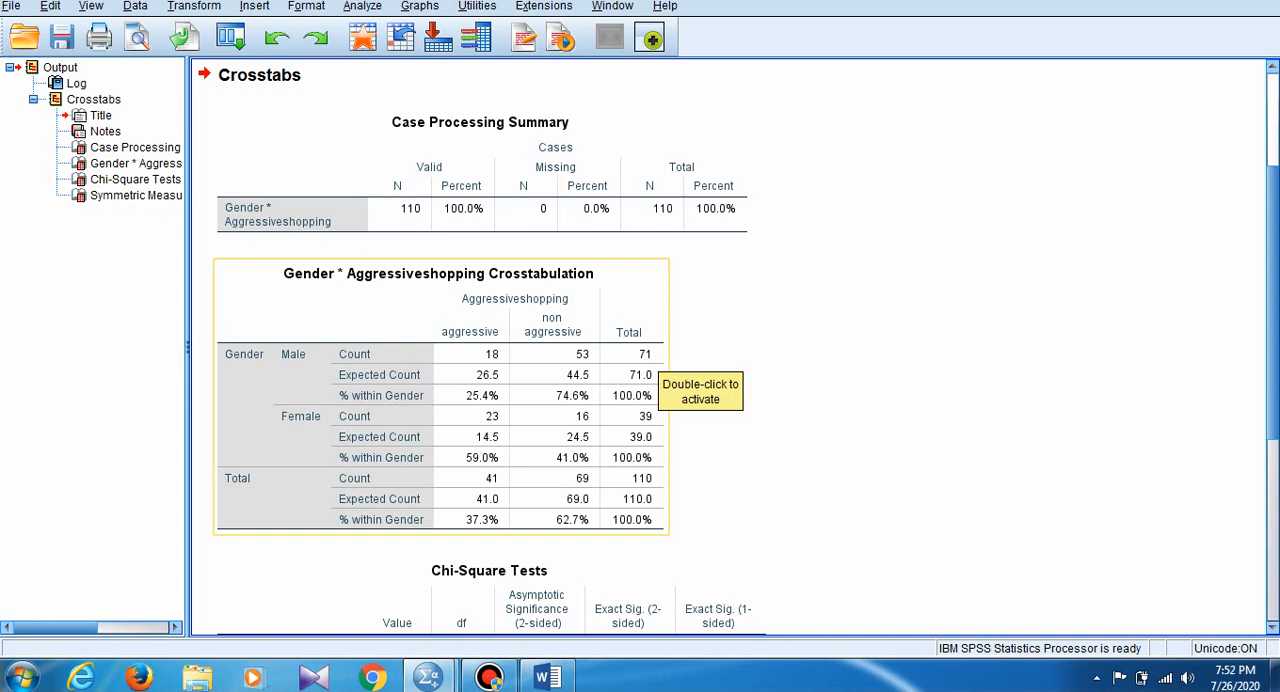
{"action": "scroll", "coordinate": [665, 380], "scroll_direction": "down", "scroll_amount": 1}
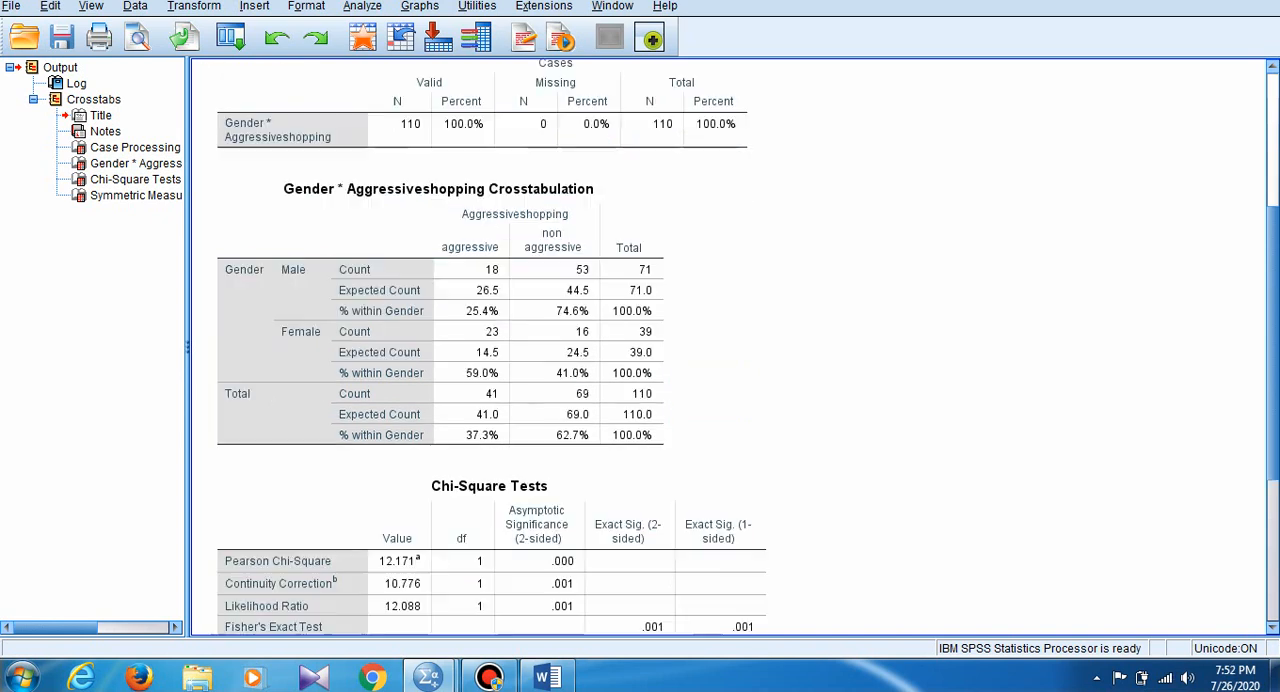
{"action": "scroll", "coordinate": [490, 345], "scroll_direction": "down", "scroll_amount": 2}
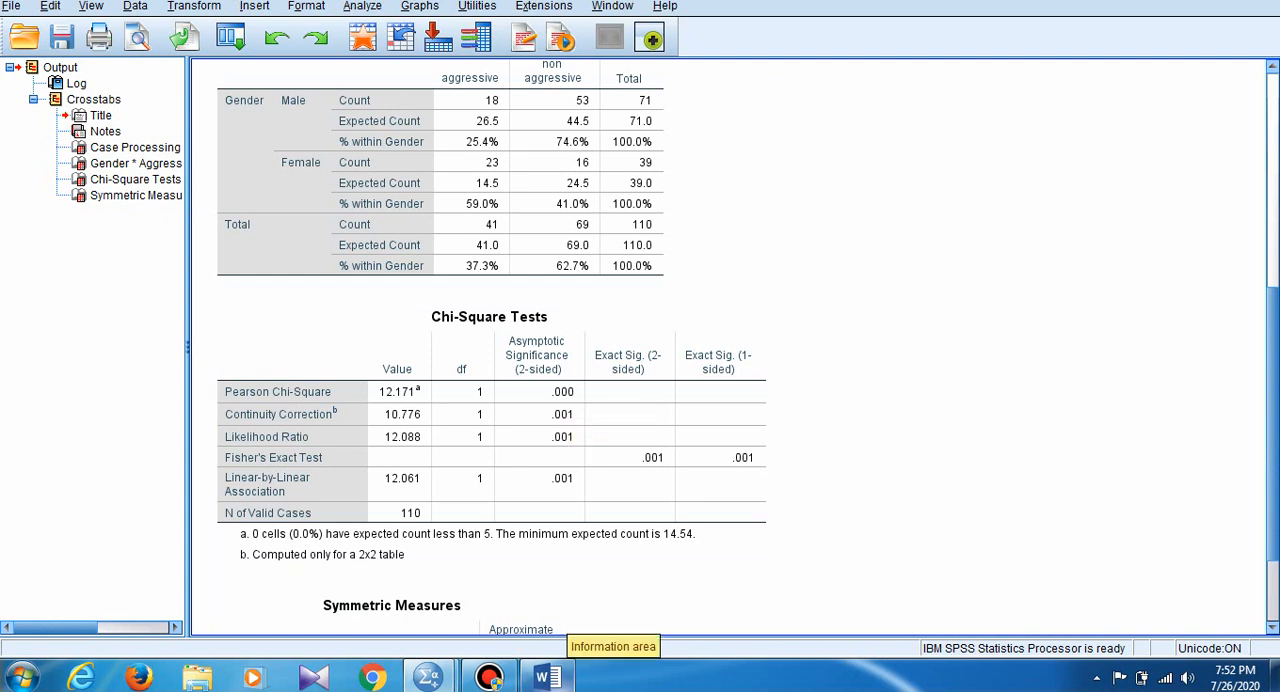
- Switch to the blank Word document and write the heading "Chi square test:" on its first line
{"action": "left_click", "coordinate": [545, 678]}
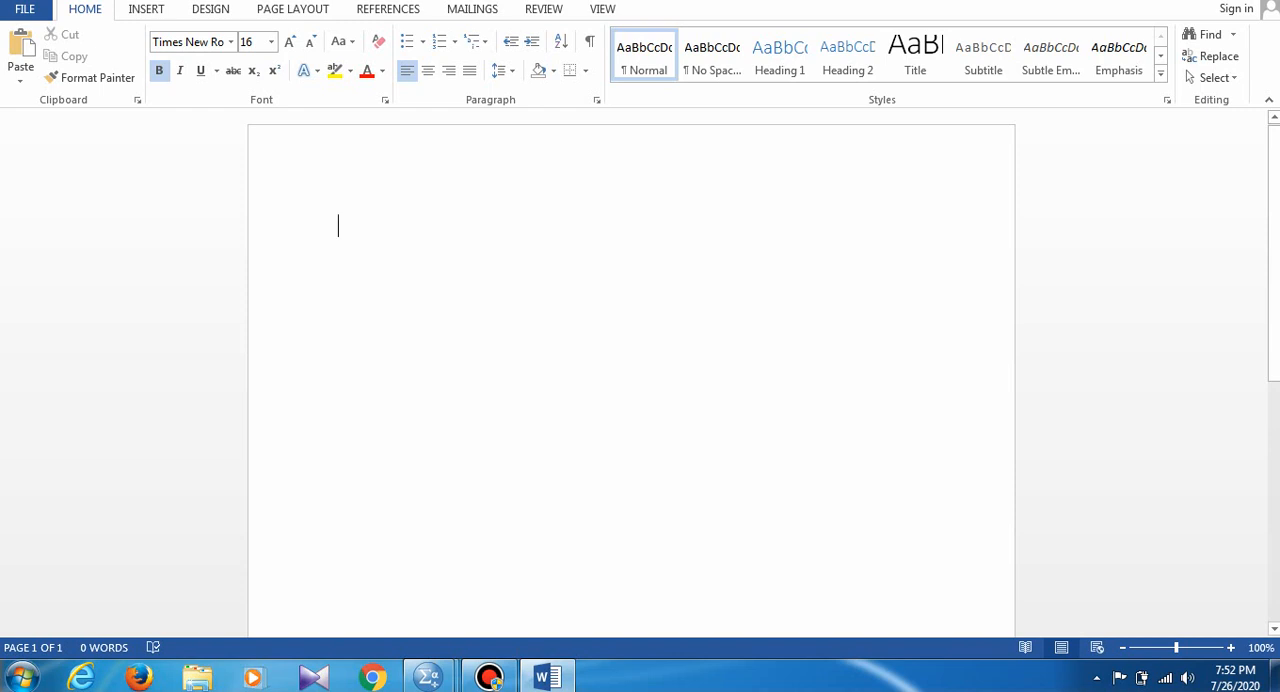
{"action": "type", "text": "chi squar"}
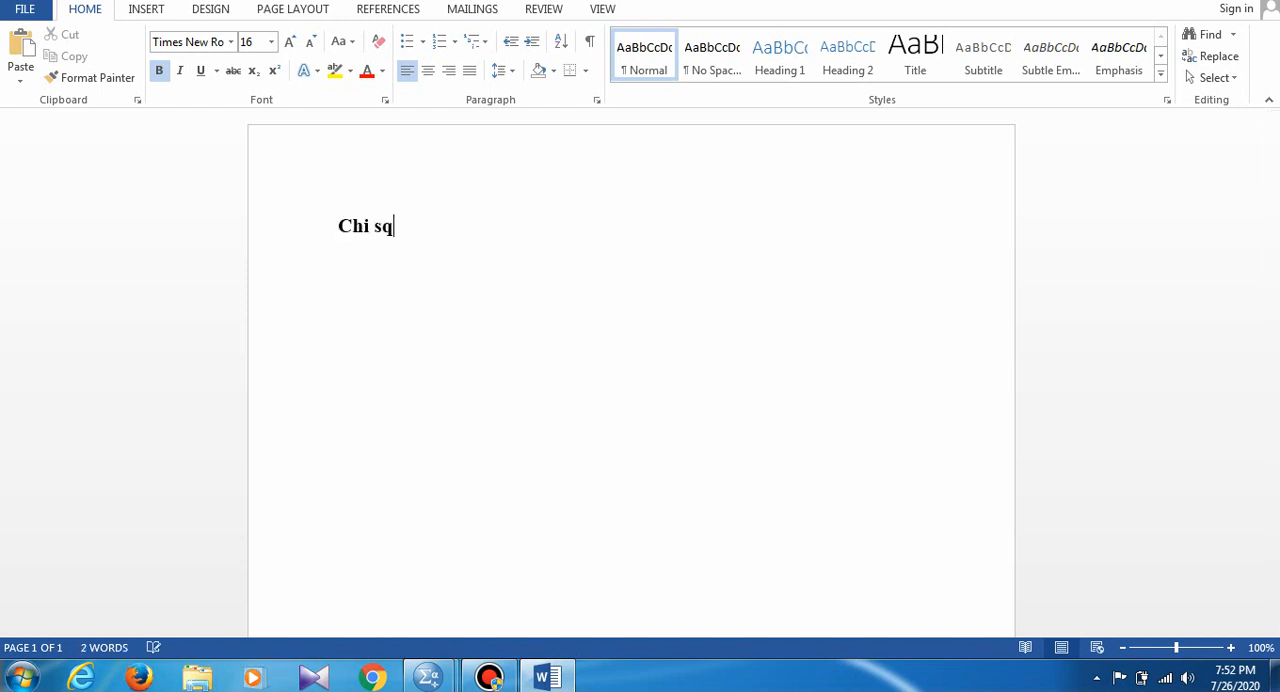
{"action": "type", "text": "e test:"}
{"action": "key", "text": "Return"}
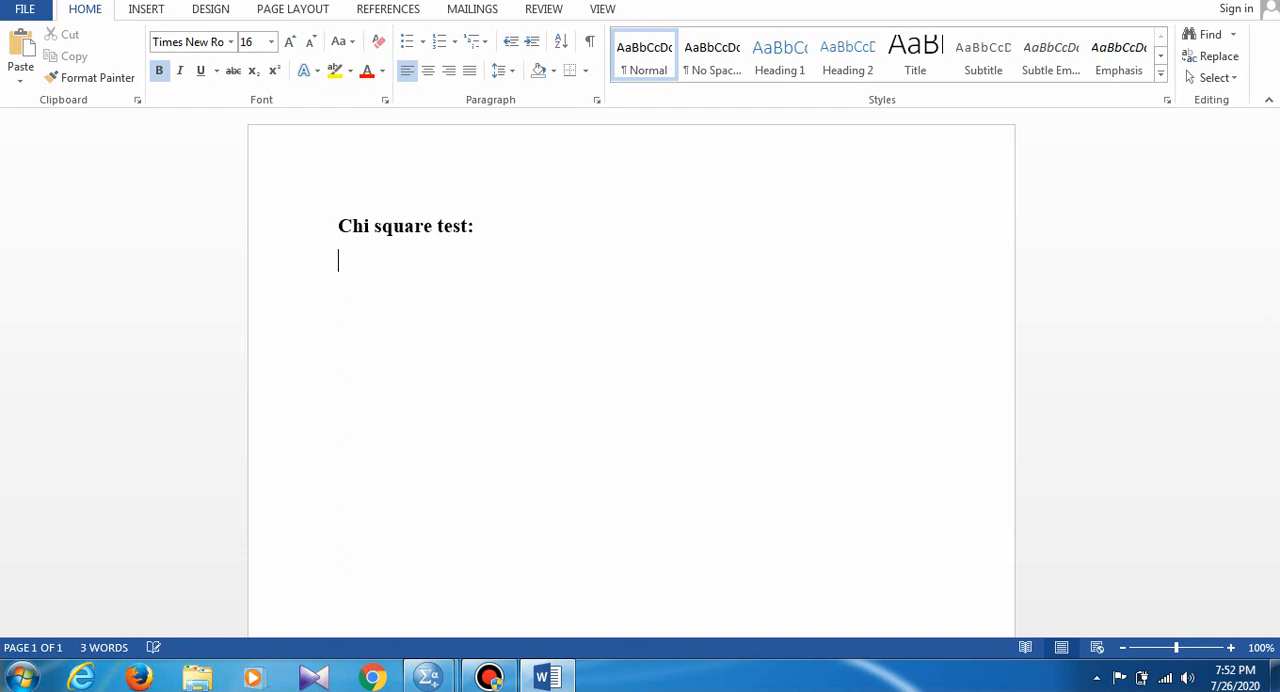
- Write "If the prob value is less than0.05 then there is significant relationship between the variables." as a paragraph below the heading
{"action": "type", "text": "Id"}
{"action": "key", "text": "BackSpace"}
{"action": "type", "text": "f "}
{"action": "type", "text": "Chi "}
{"action": "type", "text": "sq"}
{"action": "key", "text": "BackSpace"}
{"action": "key", "text": "BackSpace"}
{"action": "key", "text": "BackSpace"}
{"action": "key", "text": "BackSpace"}
{"action": "key", "text": "BackSpace"}
{"action": "key", "text": "BackSpace"}
{"action": "key", "text": "BackSpace"}
{"action": "type", "text": "the prob "}
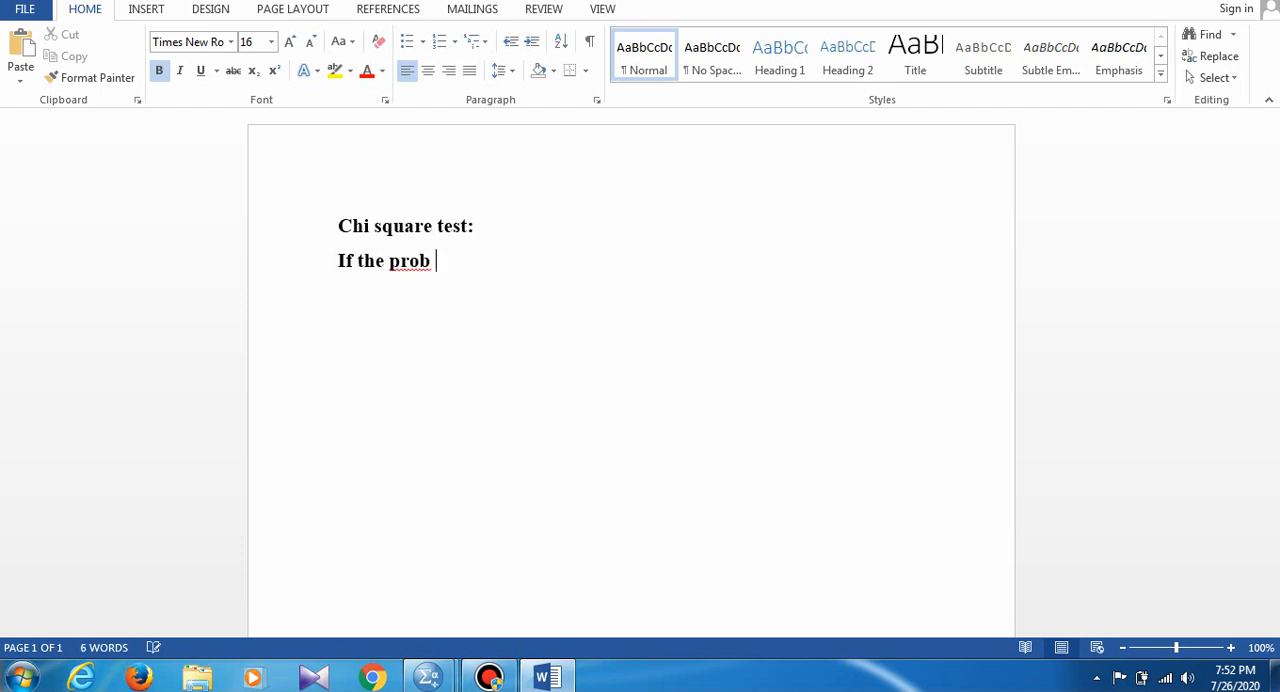
{"action": "type", "text": "value is less"}
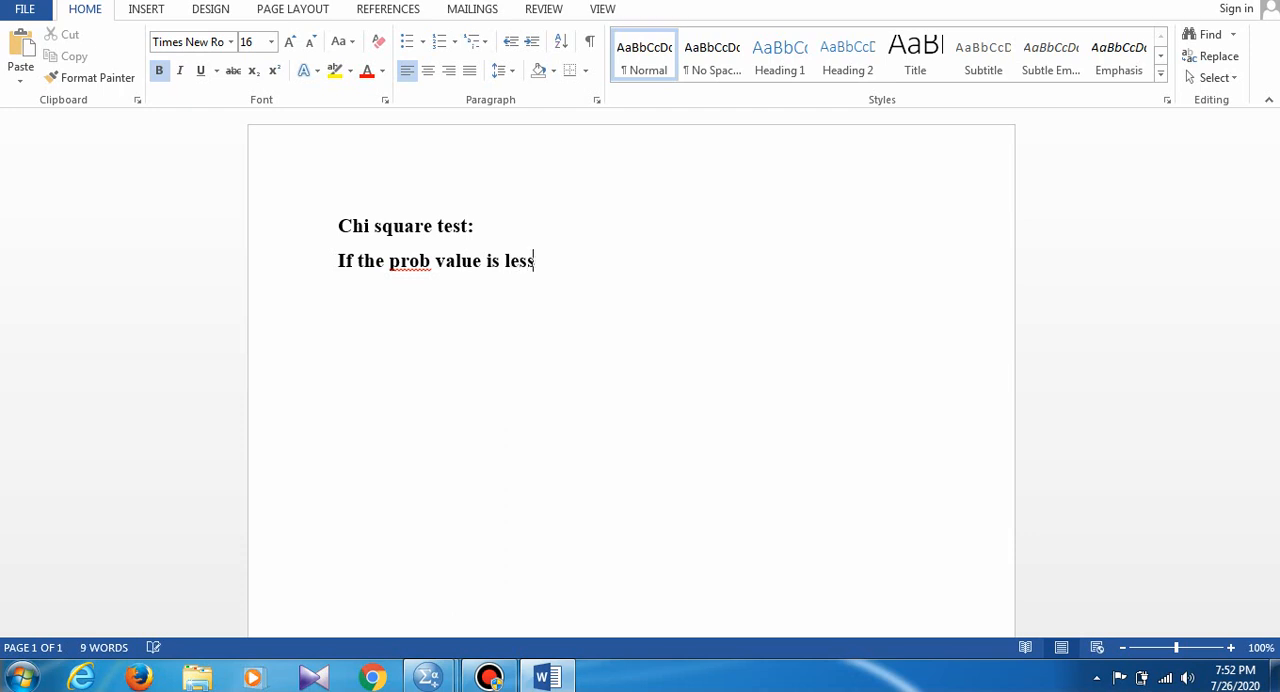
{"action": "type", "text": " than"}
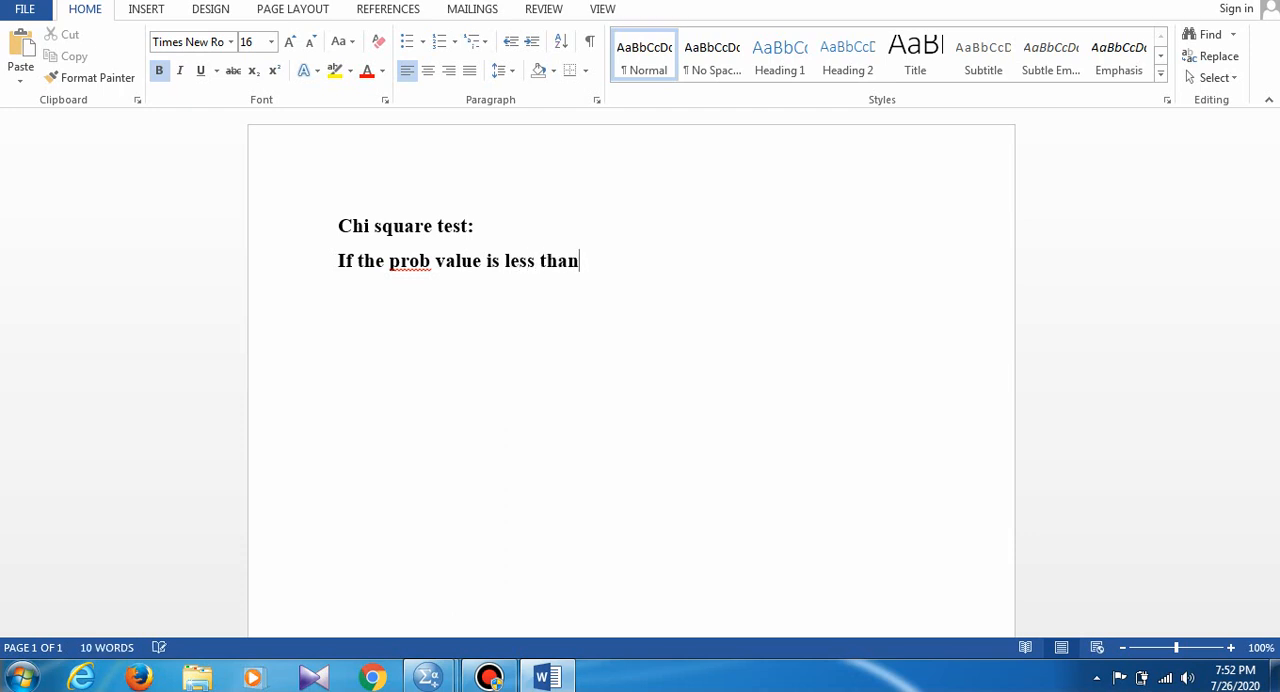
{"action": "type", "text": "0.05 then"}
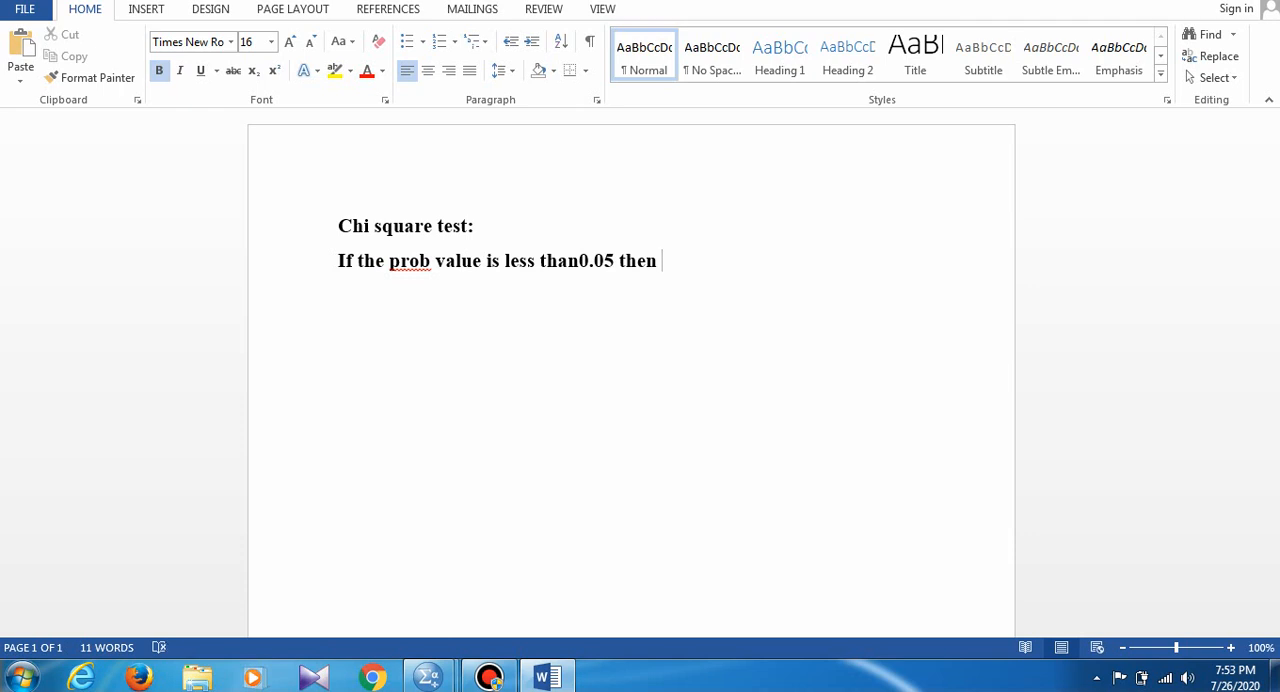
{"action": "type", "text": "there is signi"}
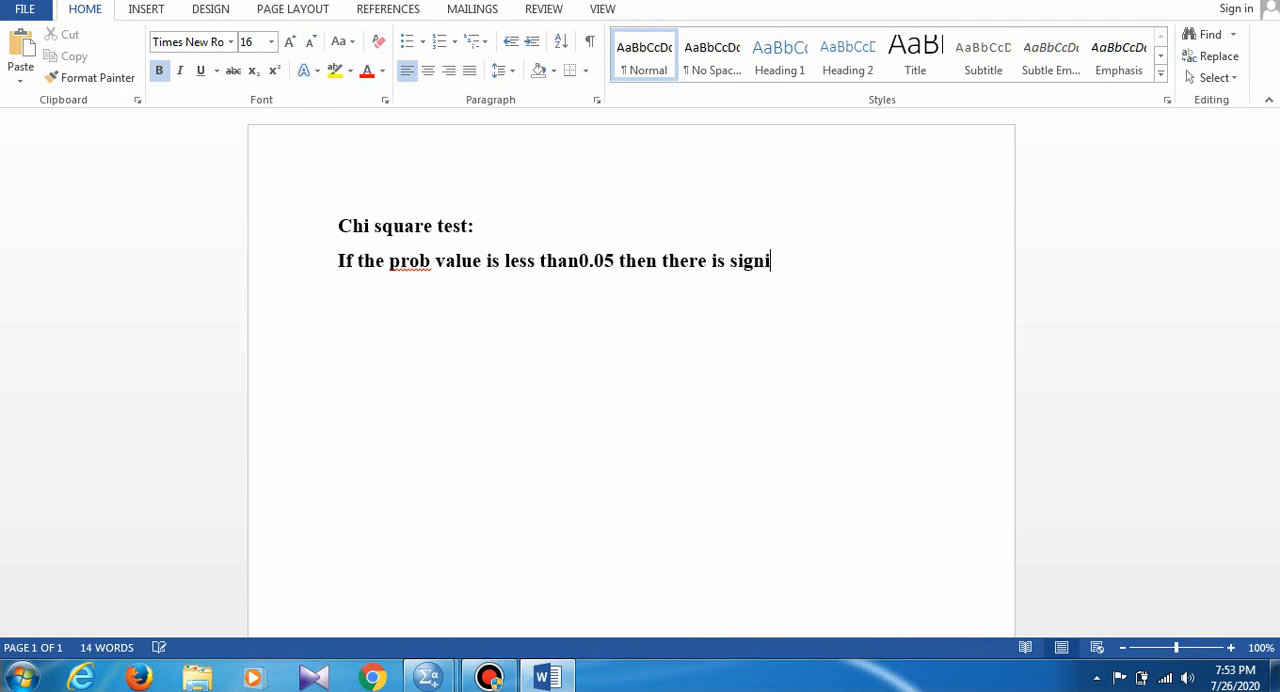
{"action": "type", "text": "ficant relatio"}
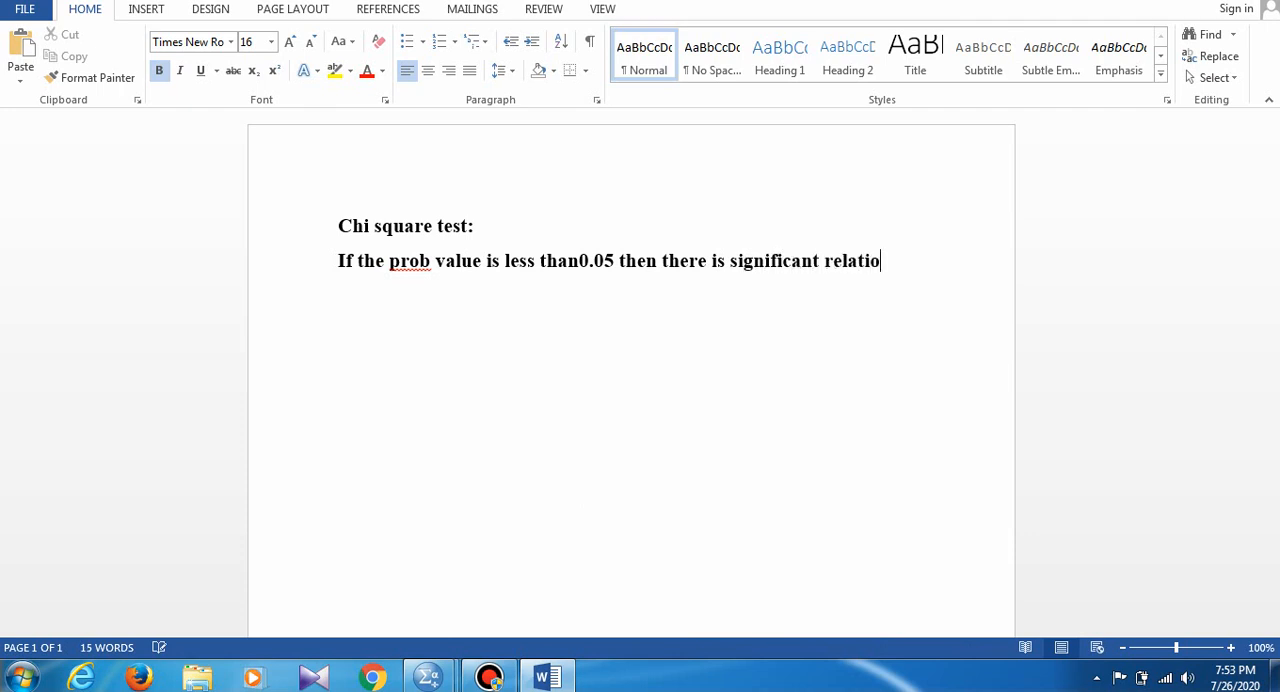
{"action": "type", "text": "nship "}
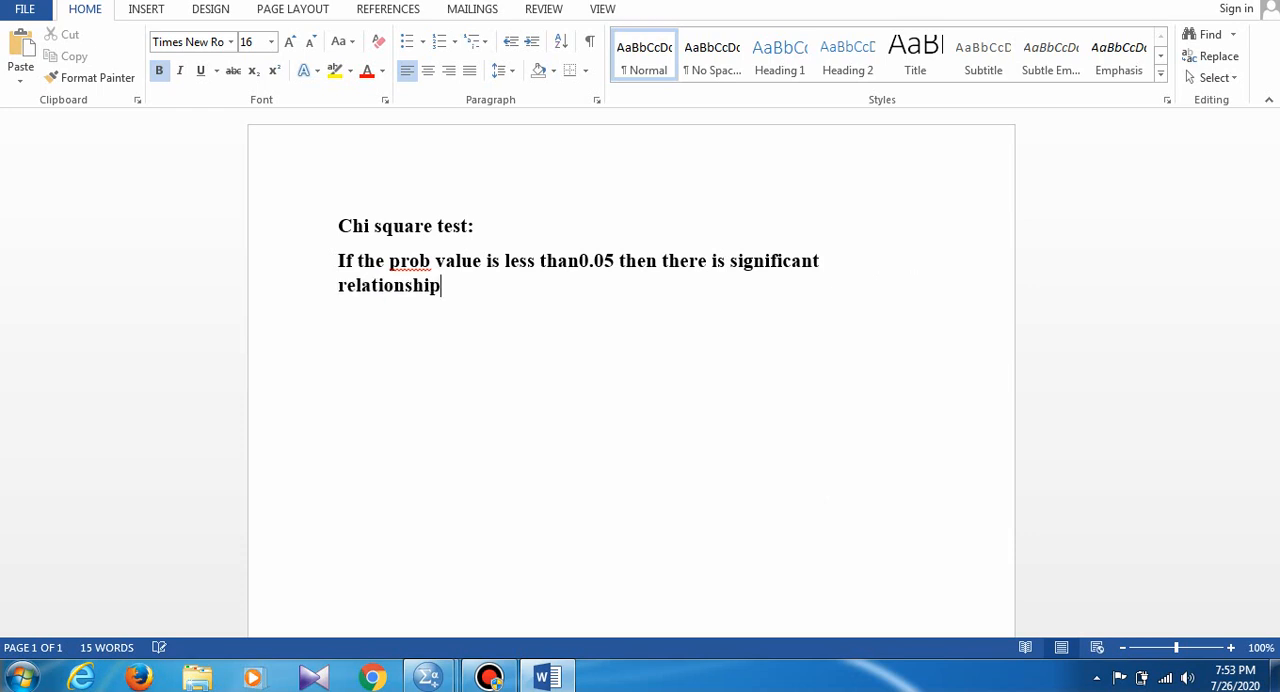
{"action": "type", "text": "between the "}
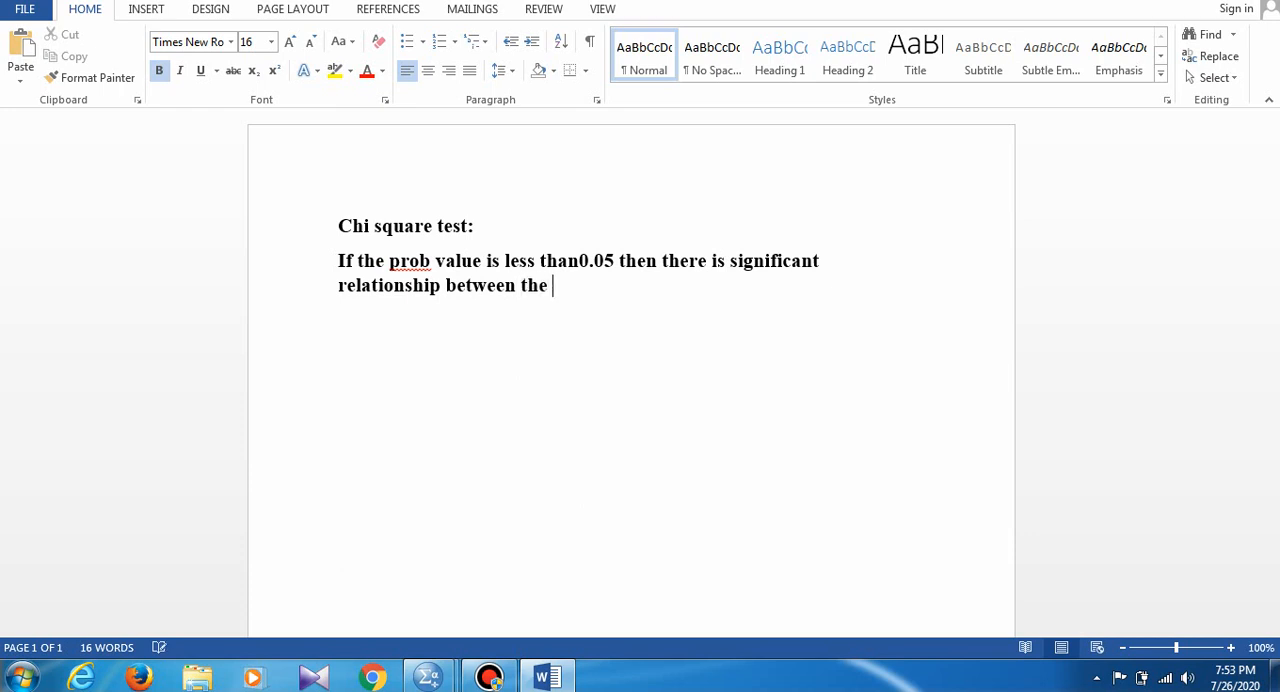
{"action": "type", "text": "vraibles"}
{"action": "key", "text": "BackSpace"}
{"action": "key", "text": "BackSpace"}
{"action": "key", "text": "BackSpace"}
{"action": "key", "text": "BackSpace"}
{"action": "key", "text": "BackSpace"}
{"action": "key", "text": "BackSpace"}
{"action": "key", "text": "BackSpace"}
{"action": "type", "text": "ariables"}
{"action": "type", "text": "."}
{"action": "key", "text": "Return"}
- Write the hypothesis line "H0:/ There is significant relationship between Gender and Aggressive Shopping behavior" below the decision rule
{"action": "type", "text": "H0:"}
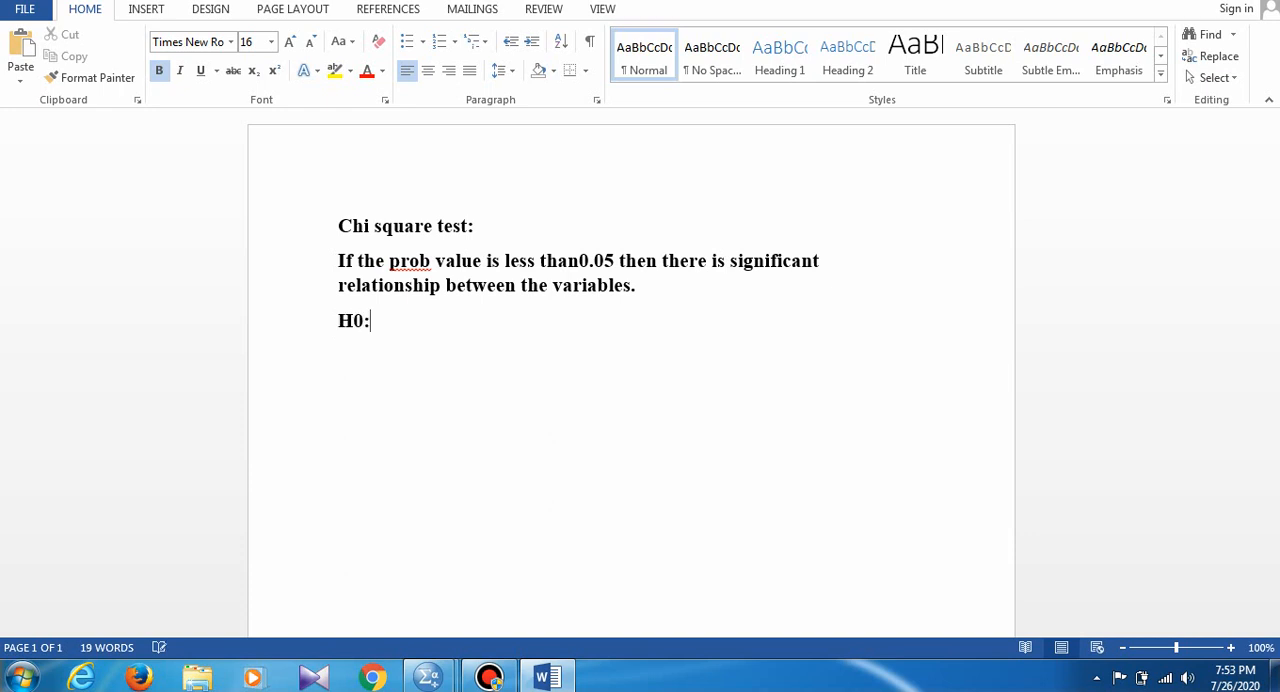
{"action": "type", "text": "/ There is sign"}
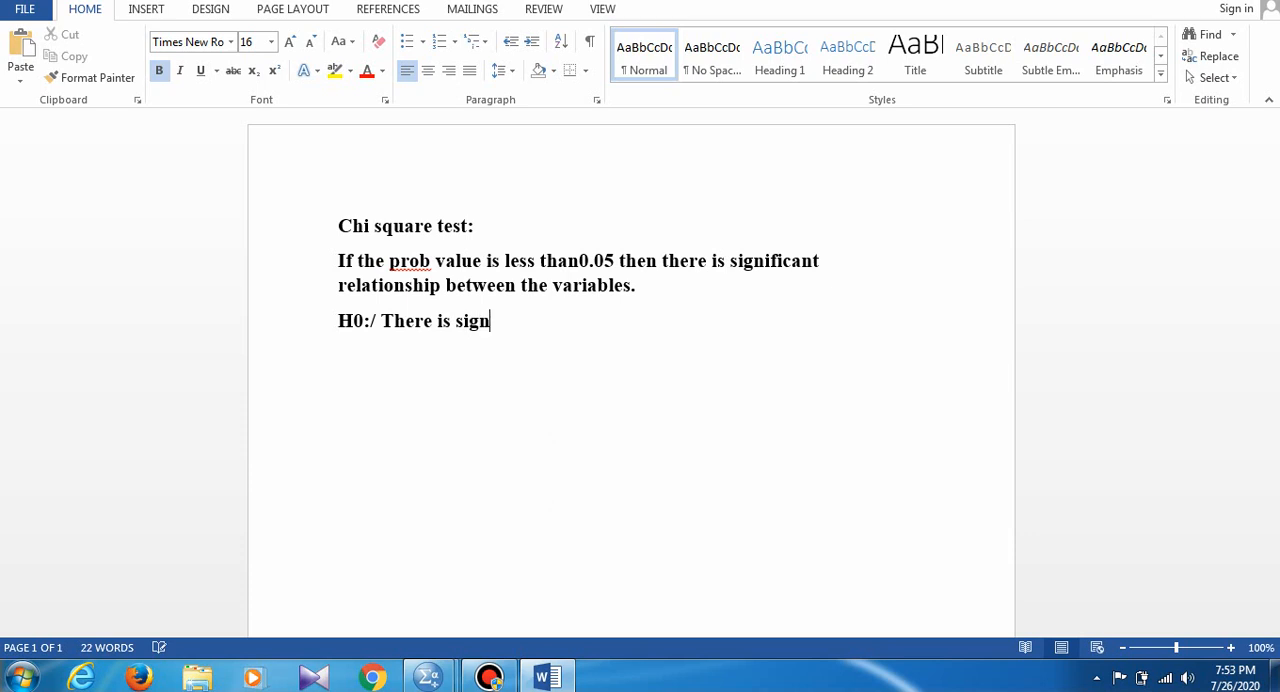
{"action": "type", "text": "ificant rel"}
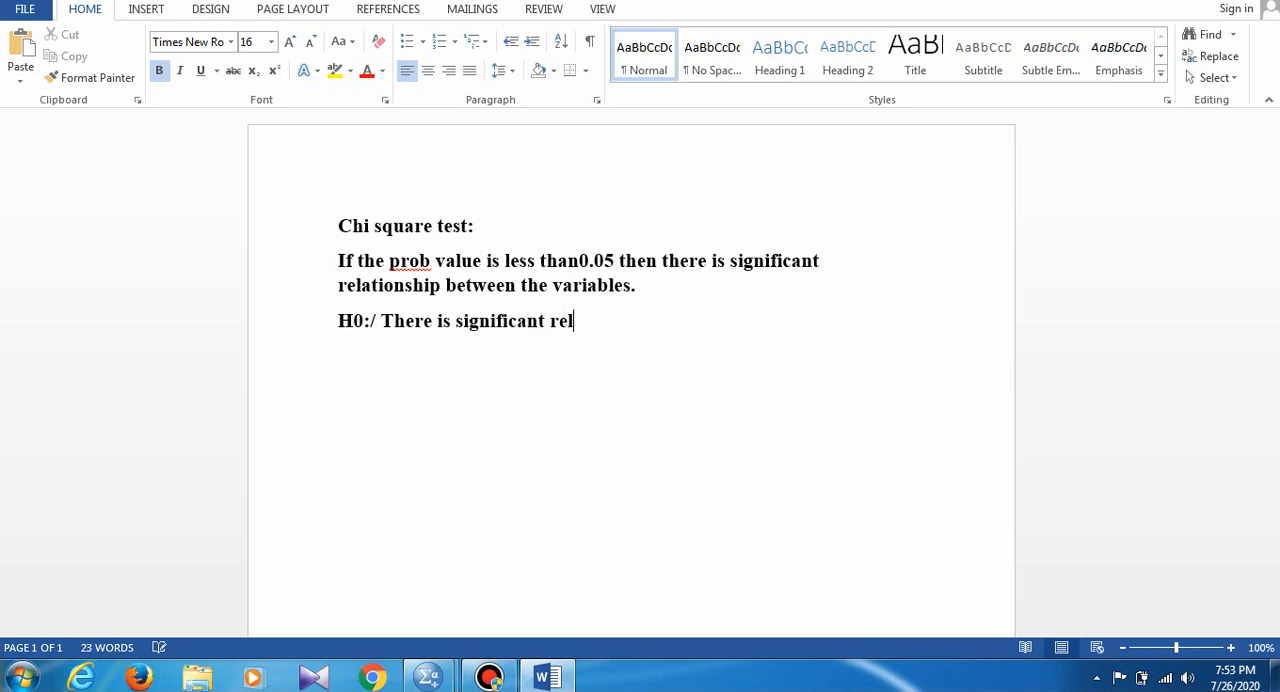
{"action": "type", "text": "ationship"}
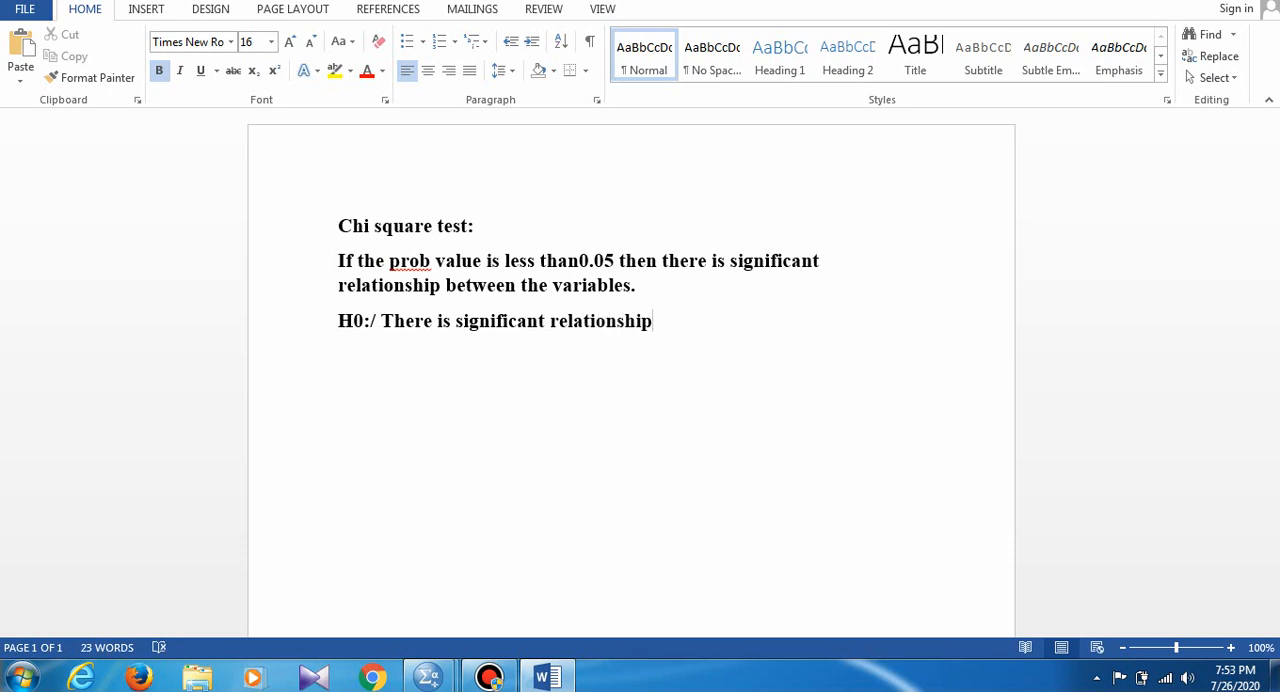
{"action": "type", "text": " between Gender "}
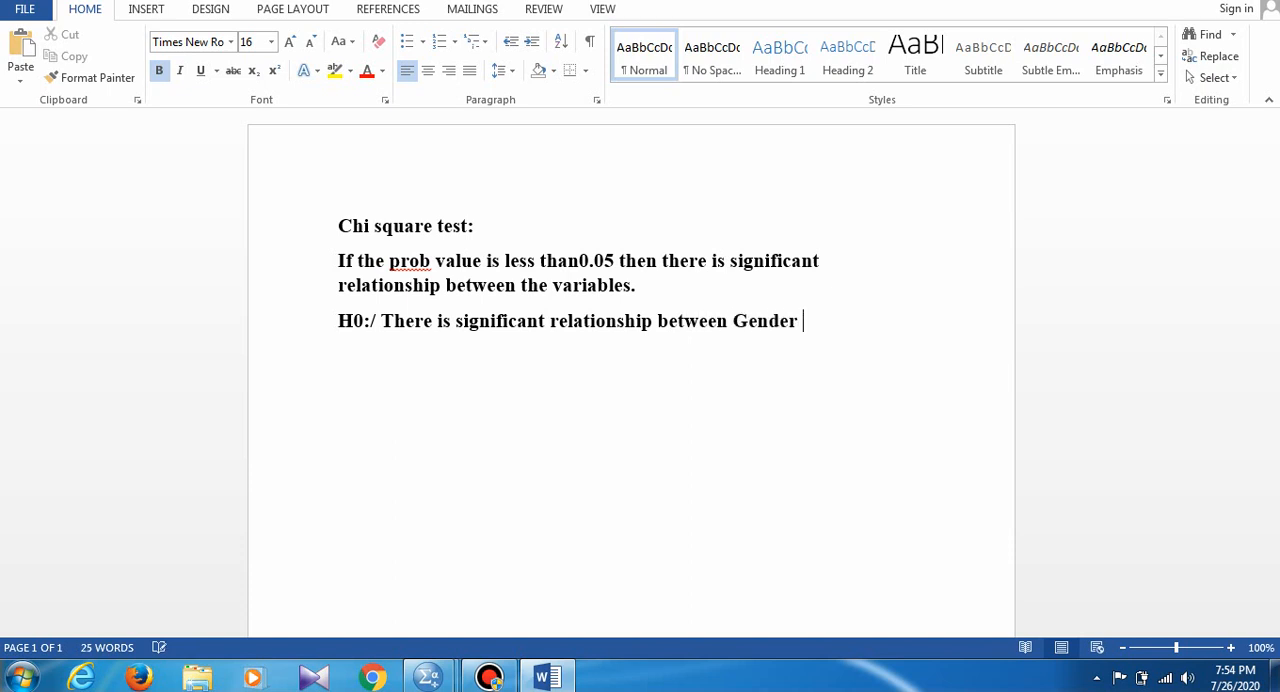
{"action": "type", "text": "and Aggressive "}
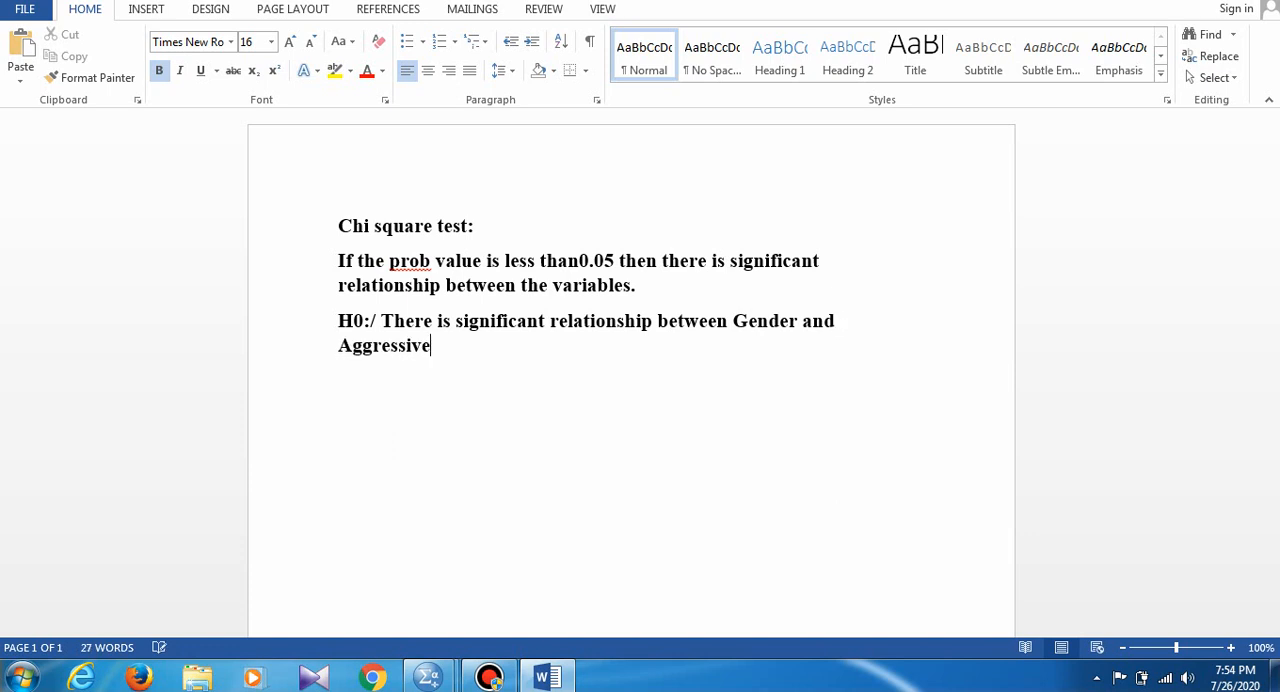
{"action": "type", "text": "Shopping b"}
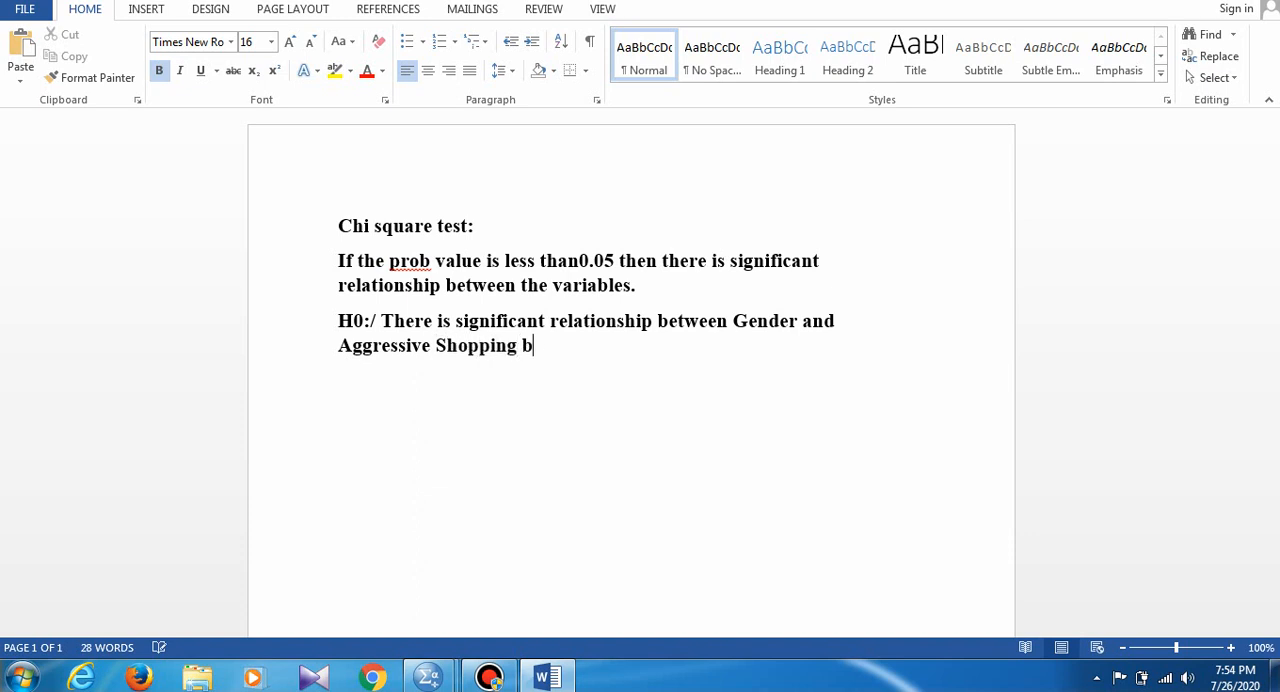
{"action": "type", "text": "ehavior"}
{"action": "key", "text": "Return"}
- Add an "H1:/" line that reuses the H0 statement, changed to read "There is no significant relationship"
{"action": "type", "text": "H"}
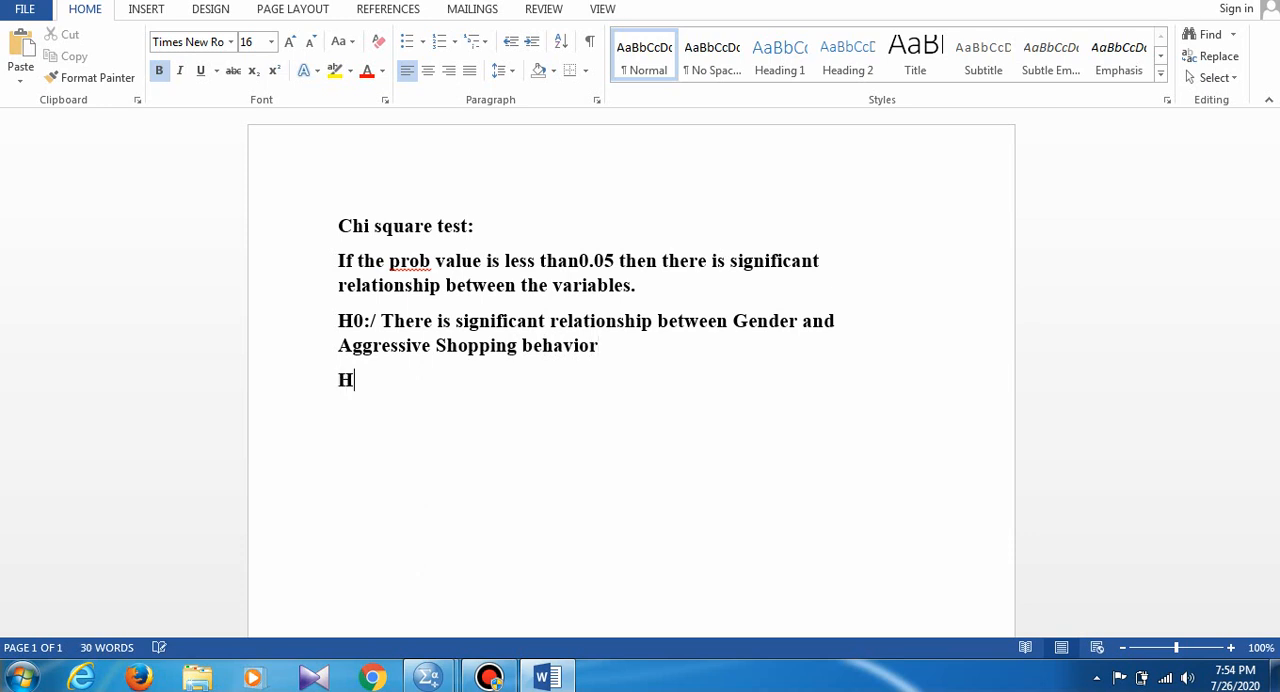
{"action": "type", "text": "1:/"}
{"action": "left_click_drag", "start_coordinate": [382, 321], "coordinate": [608, 347]}
{"action": "key", "text": "ctrl+c"}
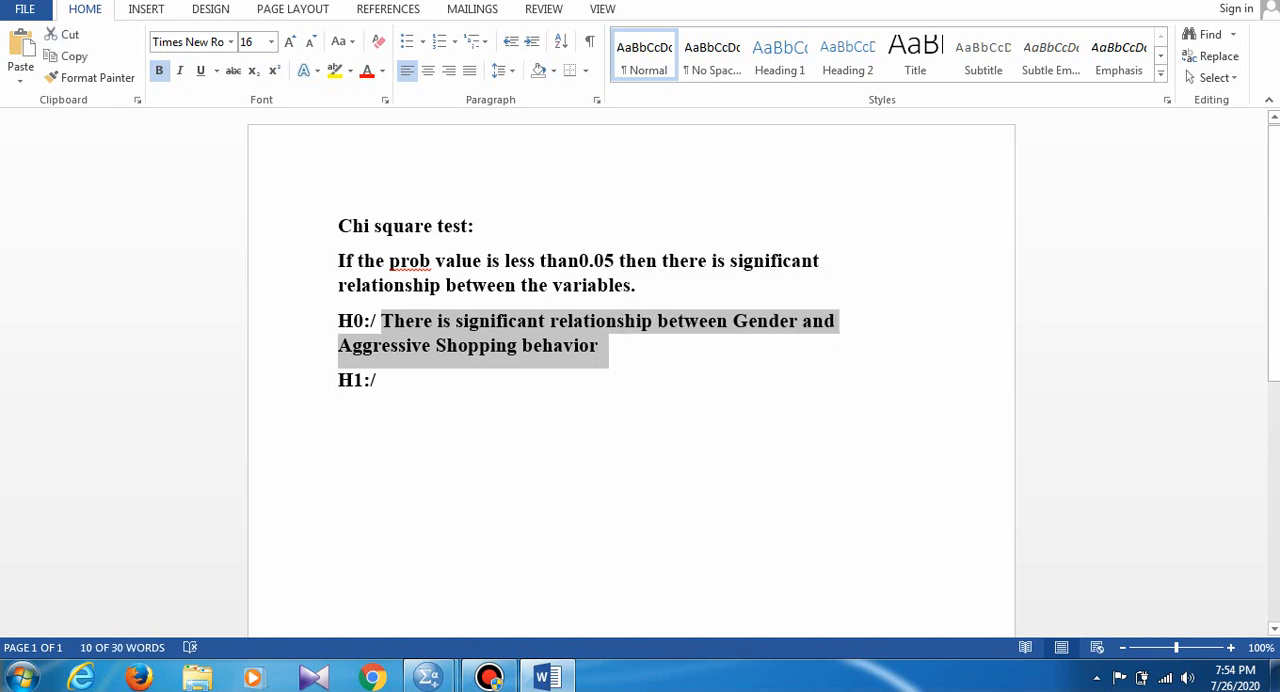
{"action": "left_click", "coordinate": [378, 381]}
{"action": "key", "text": "ctrl+v"}
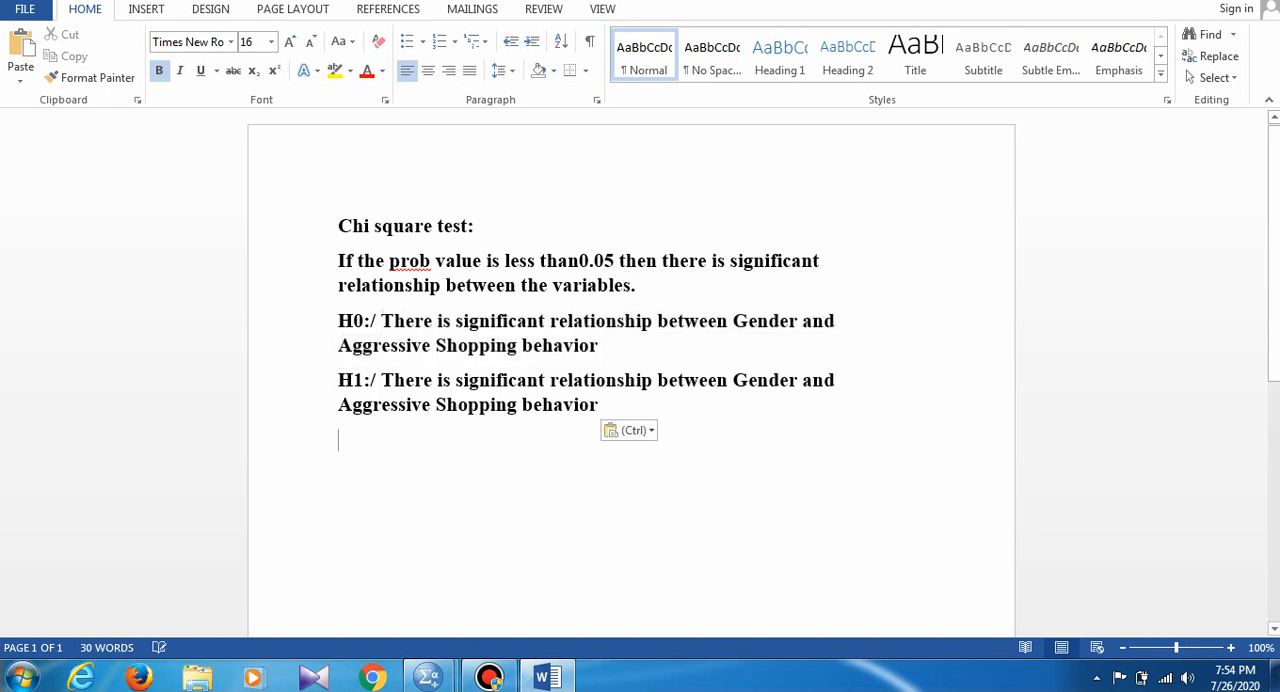
{"action": "left_click", "coordinate": [451, 380]}
{"action": "type", "text": "n"}
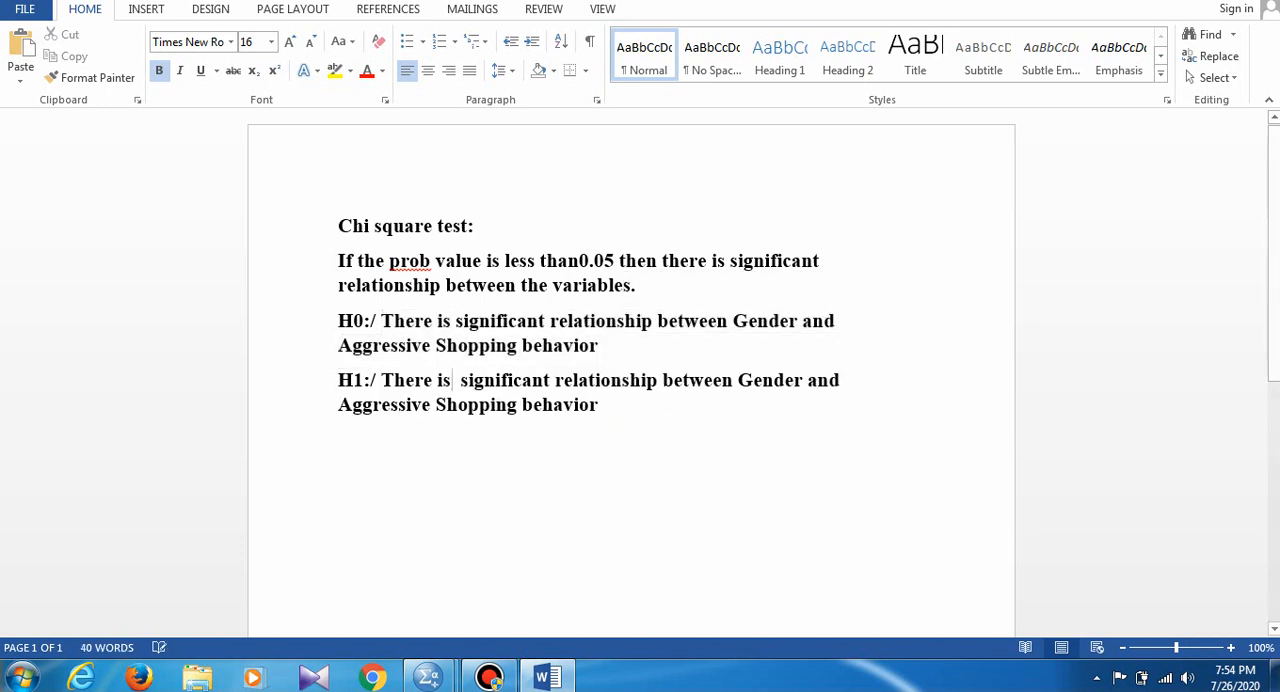
{"action": "type", "text": "o"}
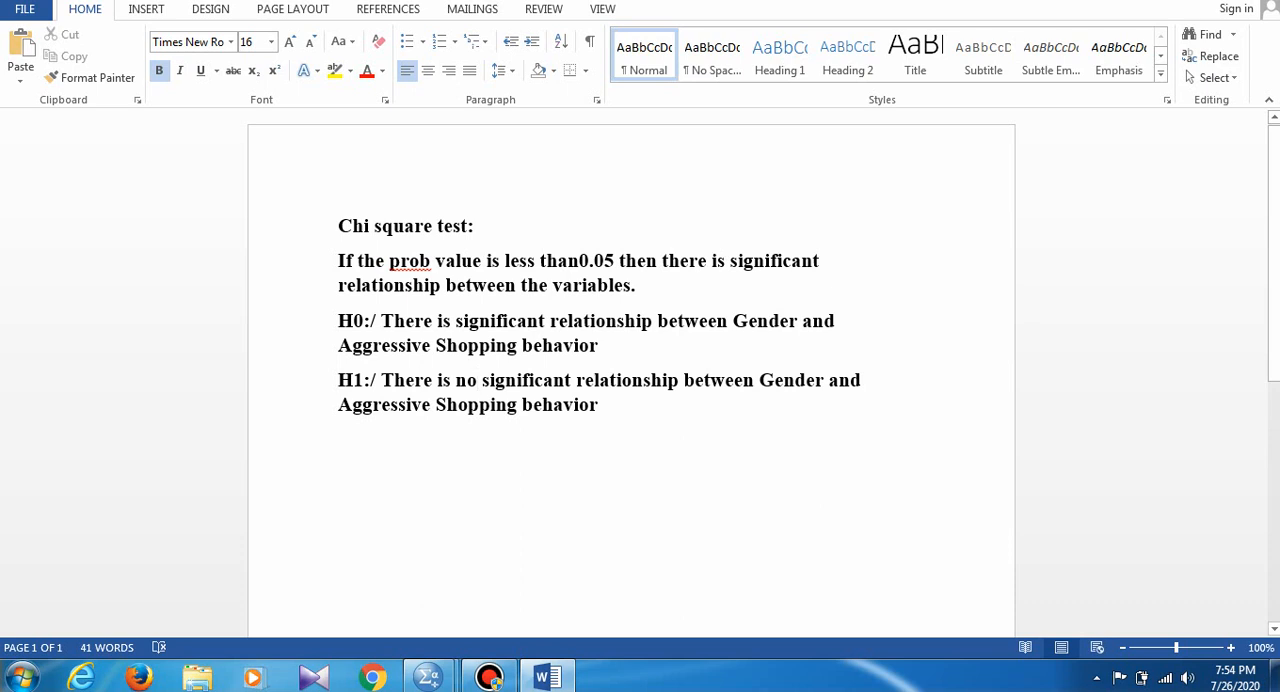
- Append "ie p<0.05" to the end of the H0 statement
{"action": "left_click", "coordinate": [599, 346]}
{"action": "type", "text": "ie"}
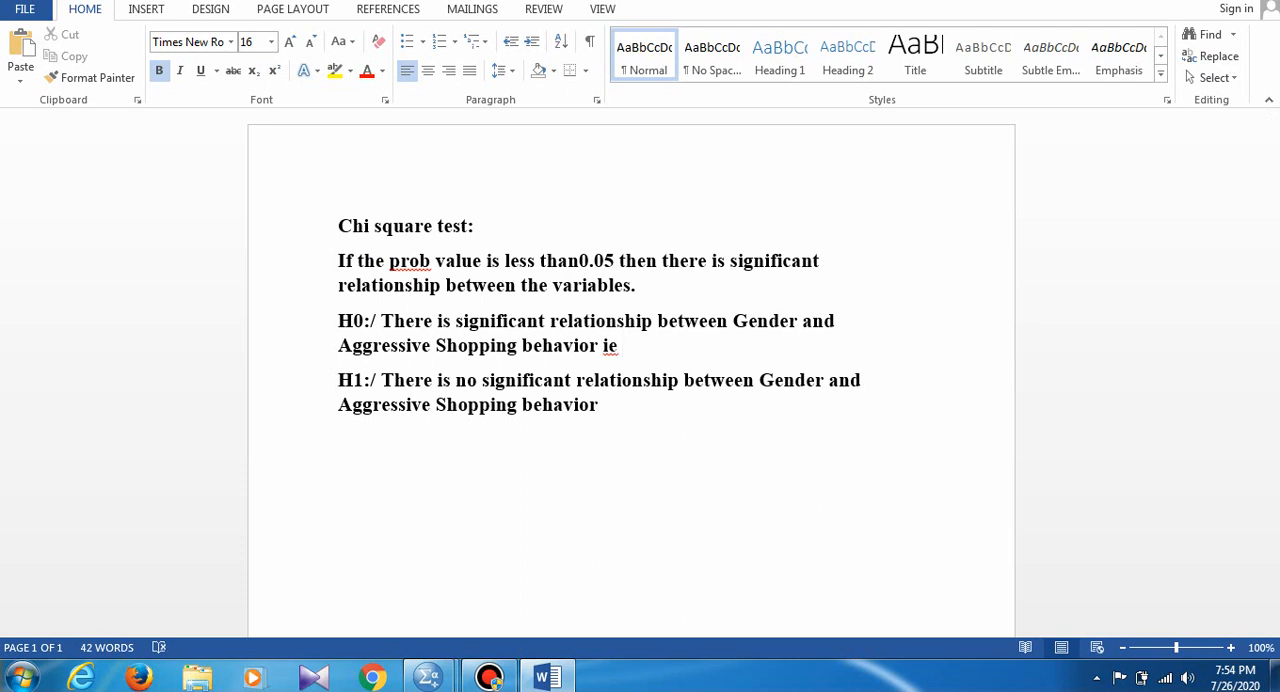
{"action": "type", "text": " P"}
{"action": "key", "text": "BackSpace"}
{"action": "type", "text": "p<0.05"}
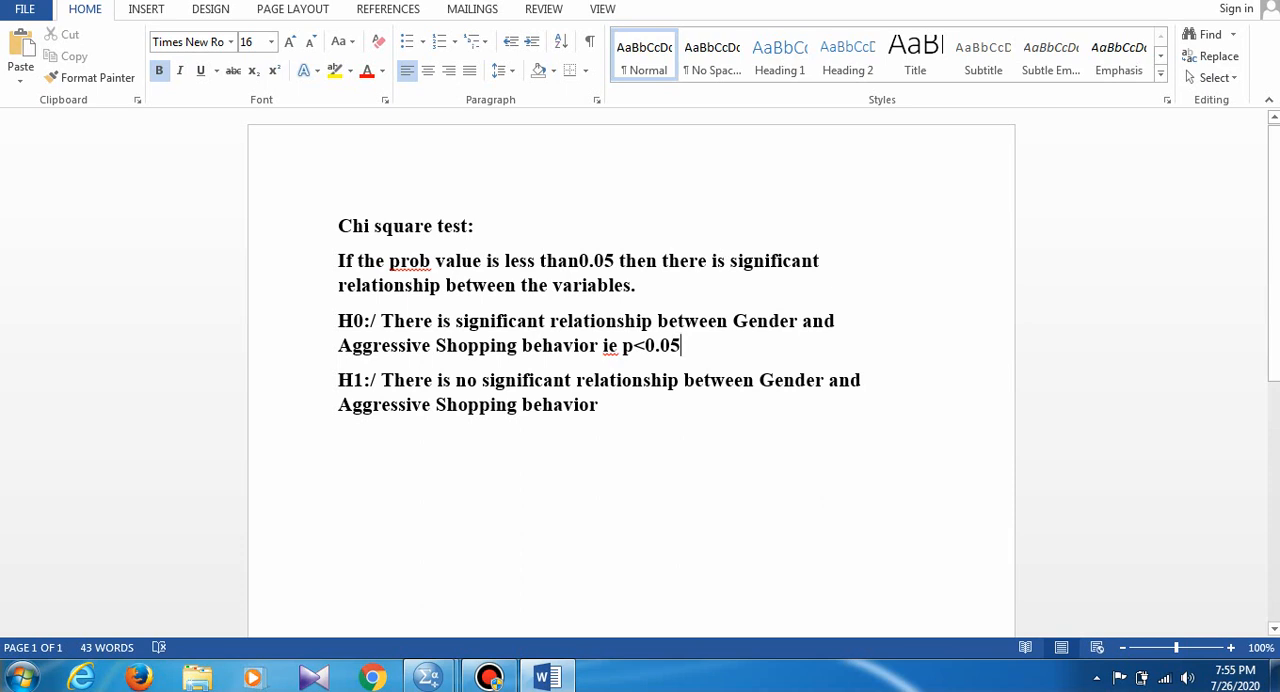
- End the H1 statement with a period followed by "Ie p>0.05"
{"action": "left_click", "coordinate": [599, 405]}
{"action": "type", "text": ","}
{"action": "key", "text": "BackSpace"}
{"action": "type", "text": ". i"}
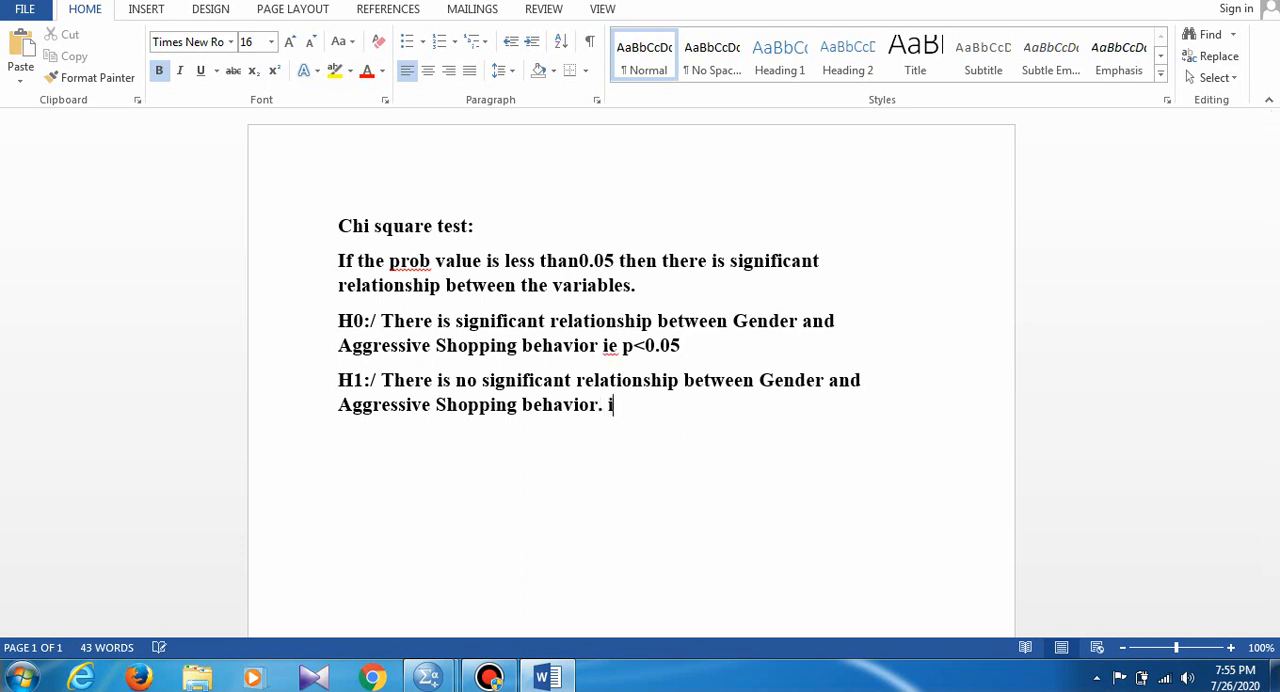
{"action": "type", "text": "e p>0.05"}
- Underline the "Chi square test:" heading and switch back to the SPSS output
{"action": "left_click_drag", "start_coordinate": [338, 226], "coordinate": [484, 226]}
{"action": "key", "text": "ctrl+u"}
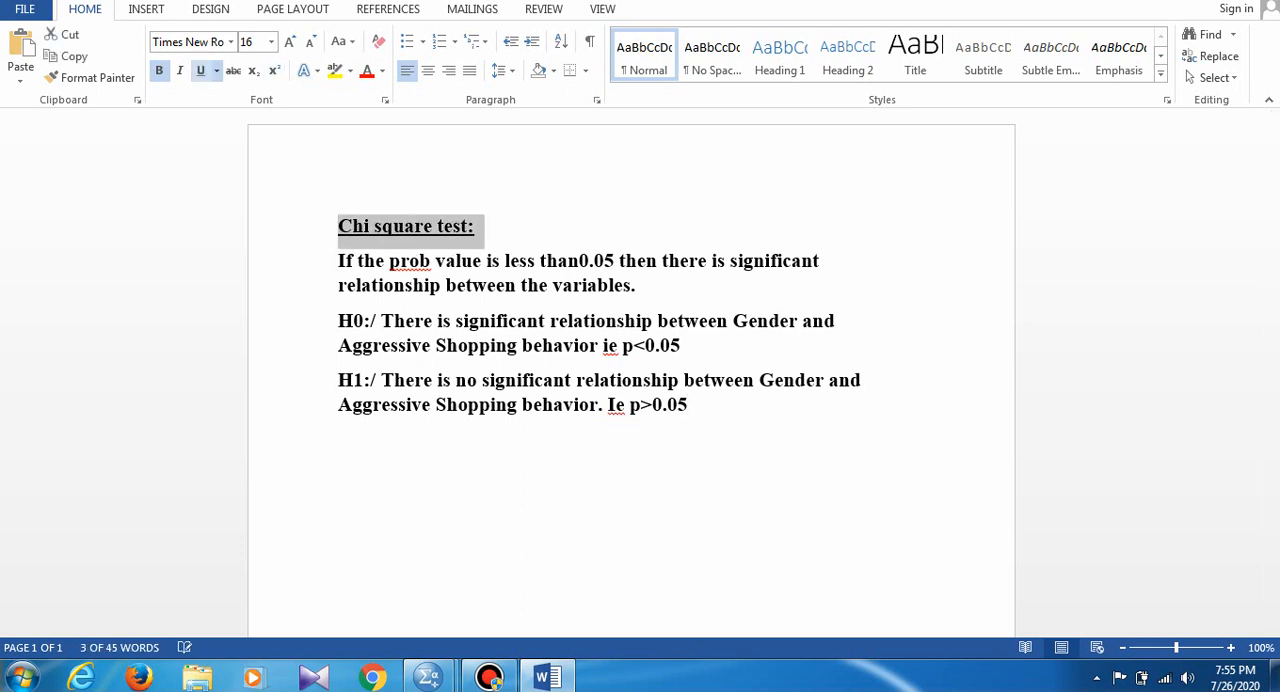
{"action": "key", "text": "alt+Tab"}
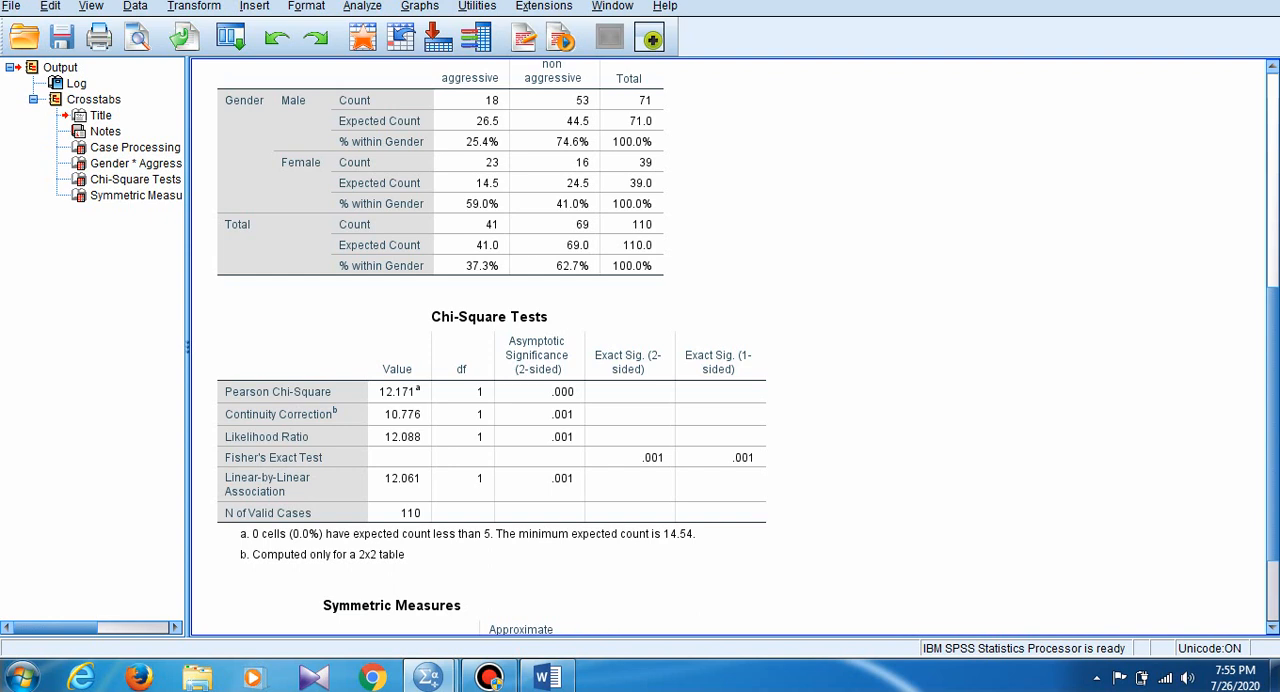
- Review the Crosstabs output, from the case processing summary and crosstabulation to the Chi-Square Tests and Symmetric Measures tables
{"action": "scroll", "coordinate": [728, 346], "scroll_direction": "down", "scroll_amount": 3}
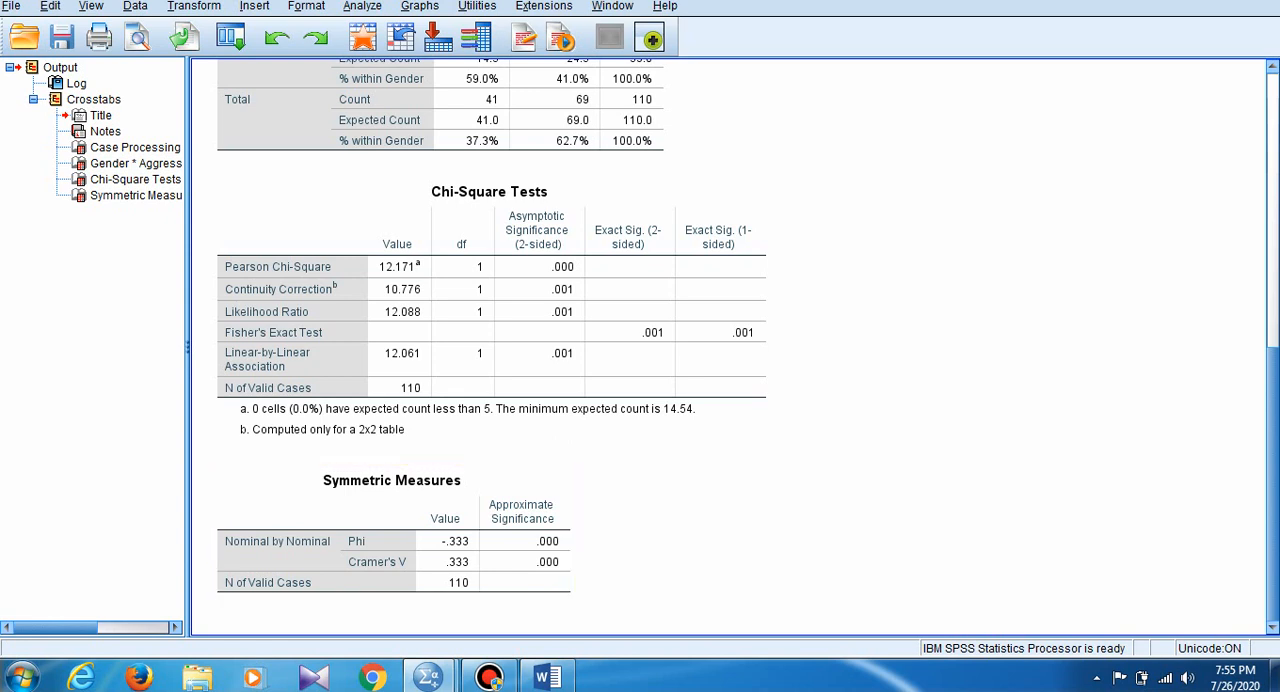
{"action": "scroll", "coordinate": [640, 350], "scroll_direction": "up", "scroll_amount": 10}
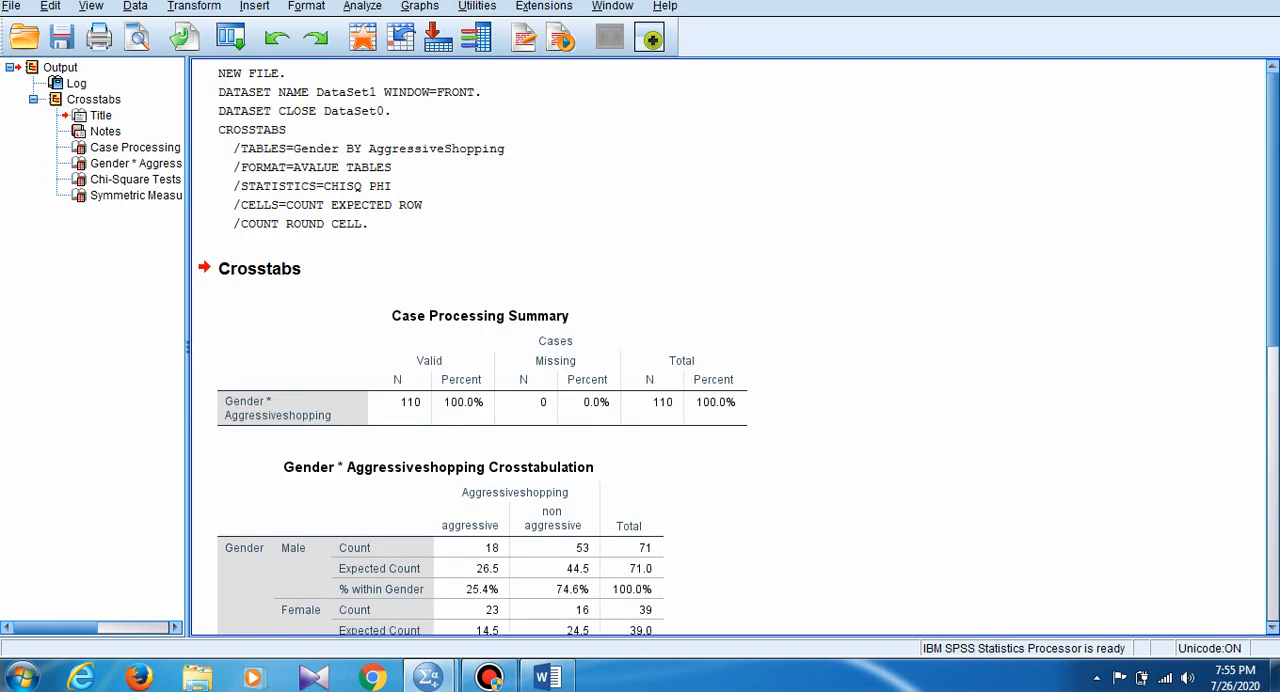
{"action": "scroll", "coordinate": [728, 345], "scroll_direction": "down", "scroll_amount": 3}
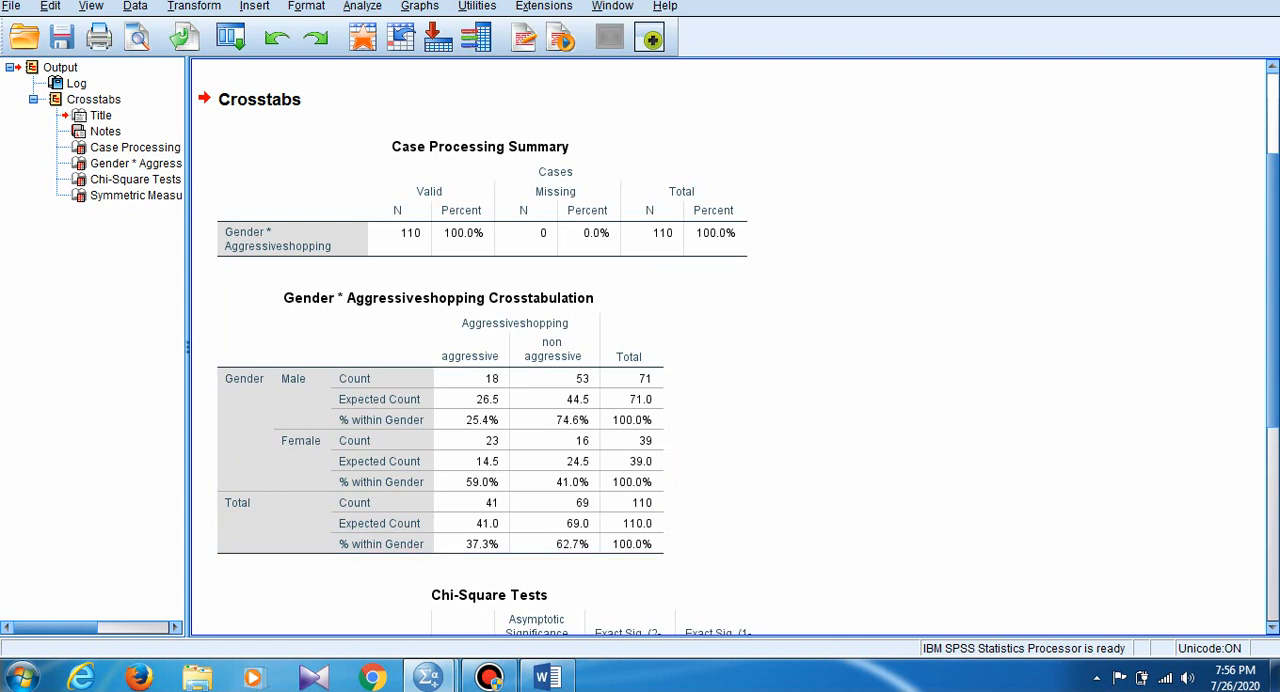
{"action": "scroll", "coordinate": [490, 350], "scroll_direction": "down", "scroll_amount": 5}
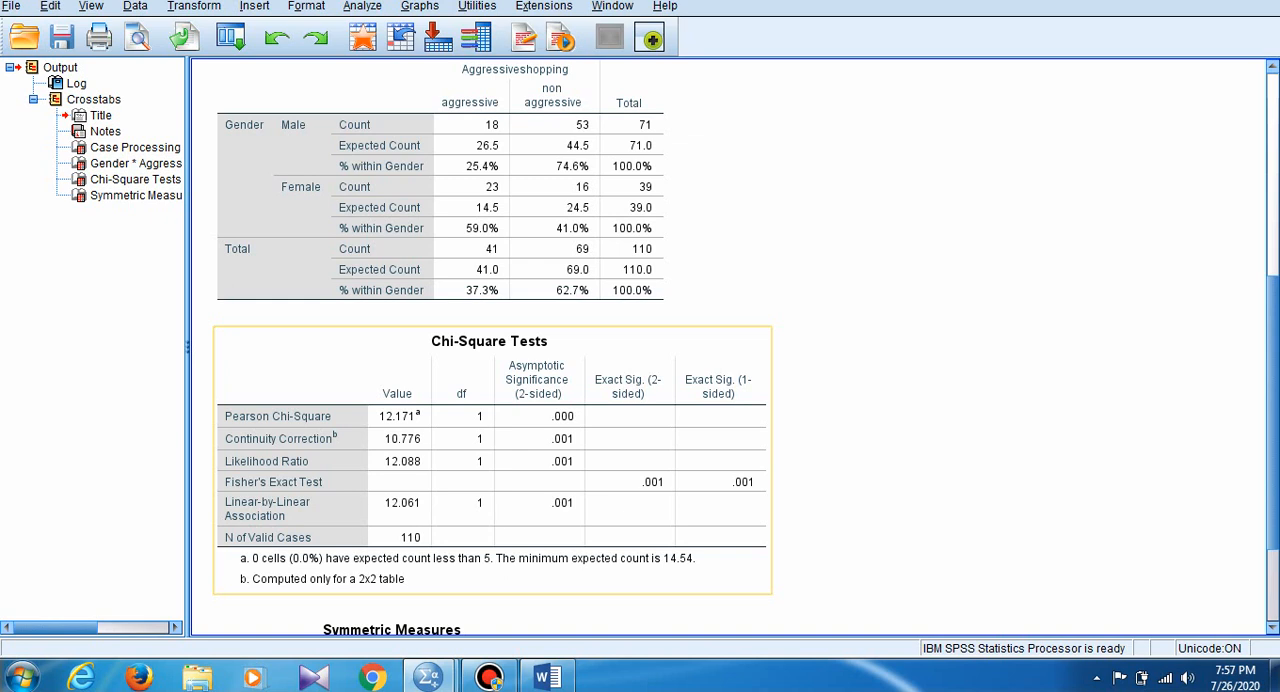
- Switch to the data editor and examine the Gender and AggressiveShopping codes case by case in the first four rows
{"action": "mouse_move", "coordinate": [428, 678]}
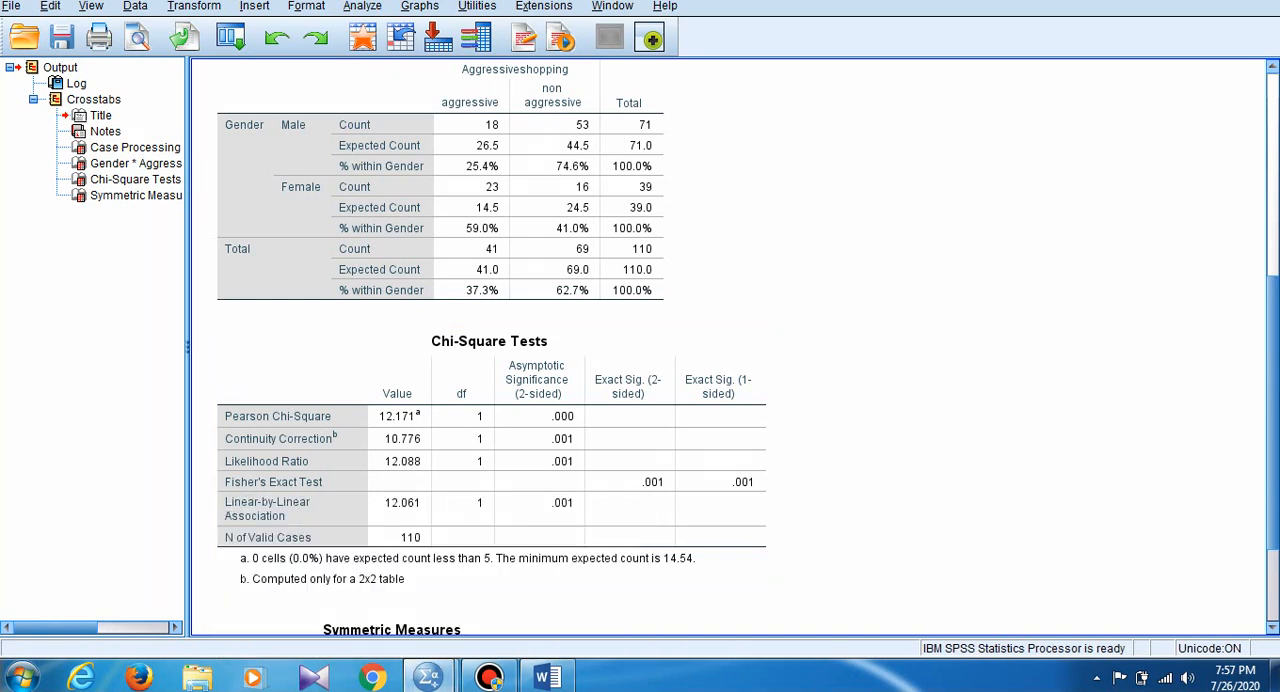
{"action": "left_click", "coordinate": [526, 585]}
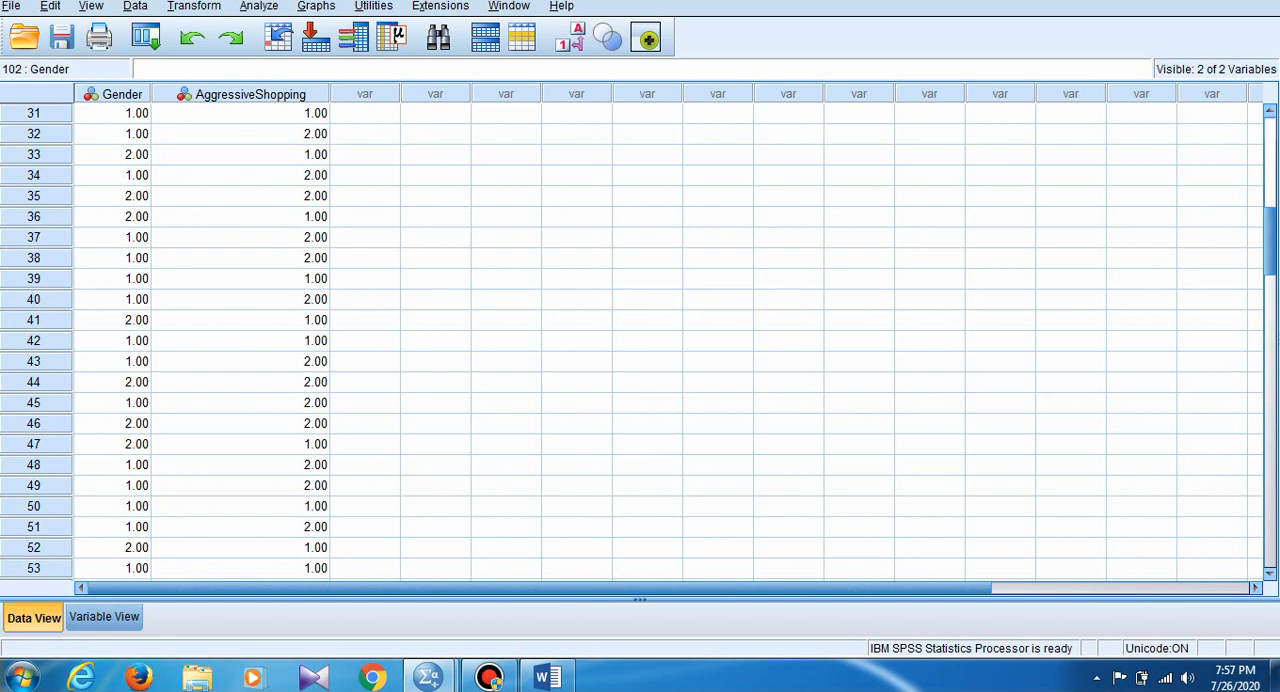
{"action": "scroll", "coordinate": [640, 340], "scroll_direction": "up", "scroll_amount": 10}
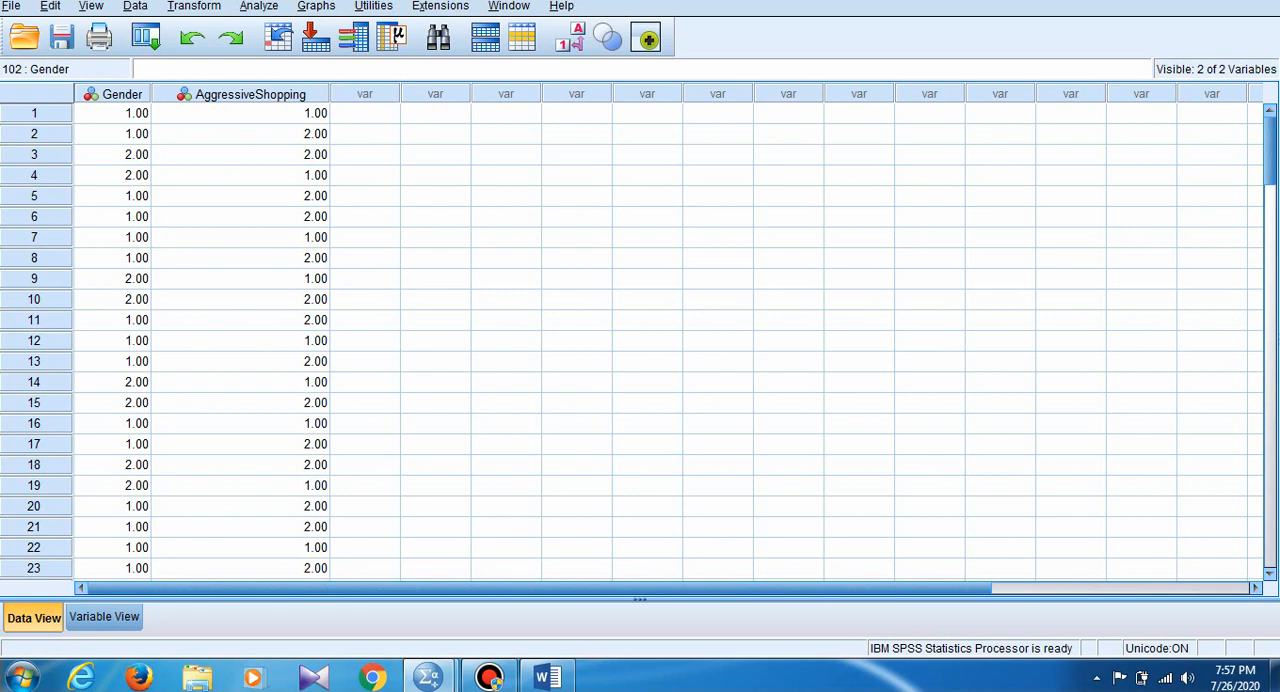
{"action": "left_click", "coordinate": [113, 114]}
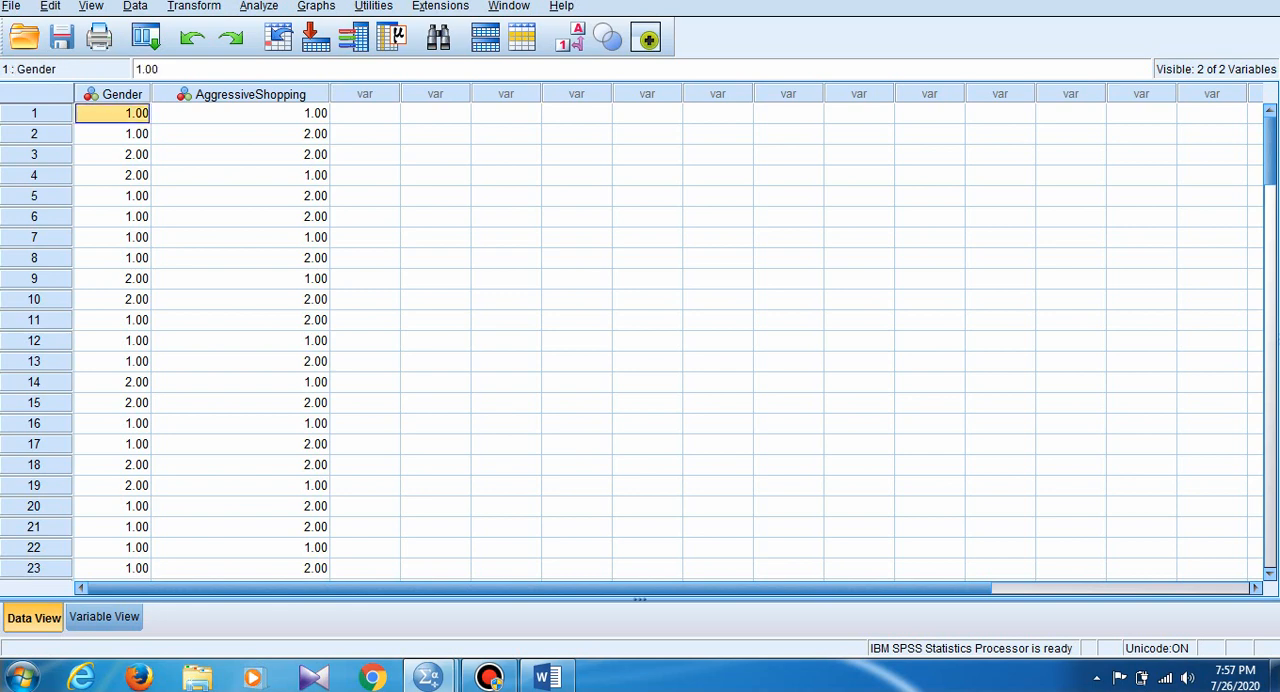
{"action": "left_click", "coordinate": [240, 114]}
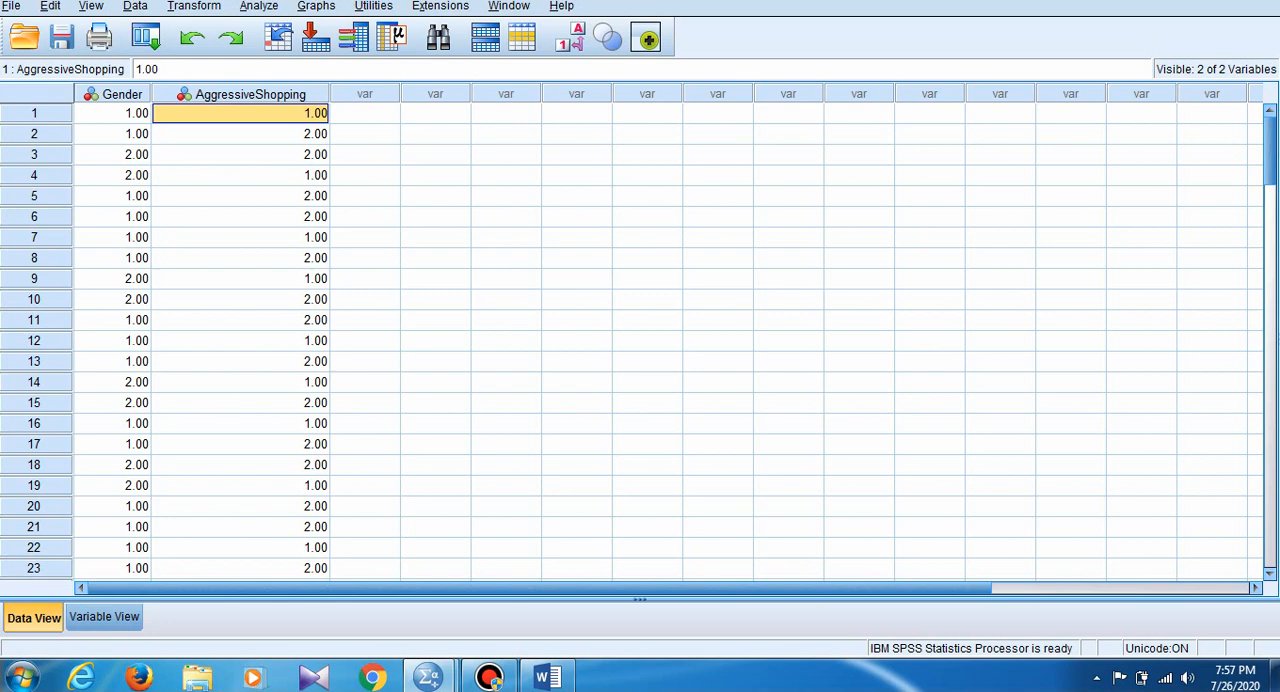
{"action": "left_click", "coordinate": [112, 134]}
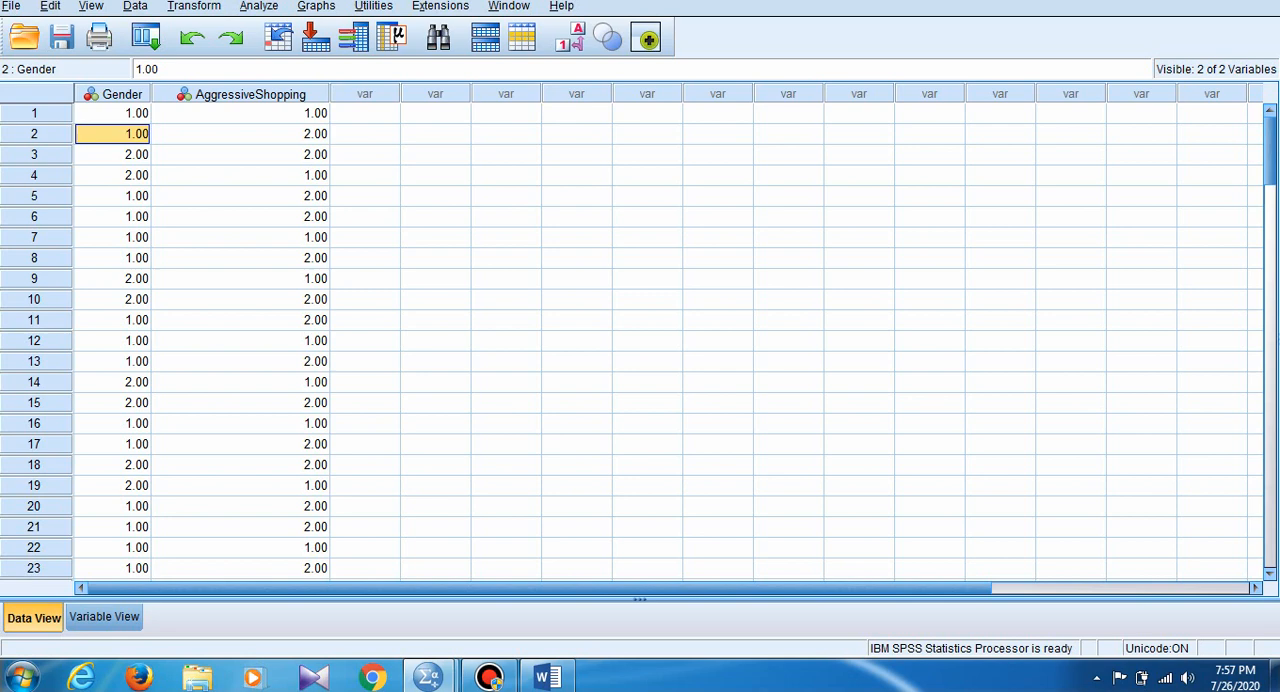
{"action": "left_click", "coordinate": [240, 134]}
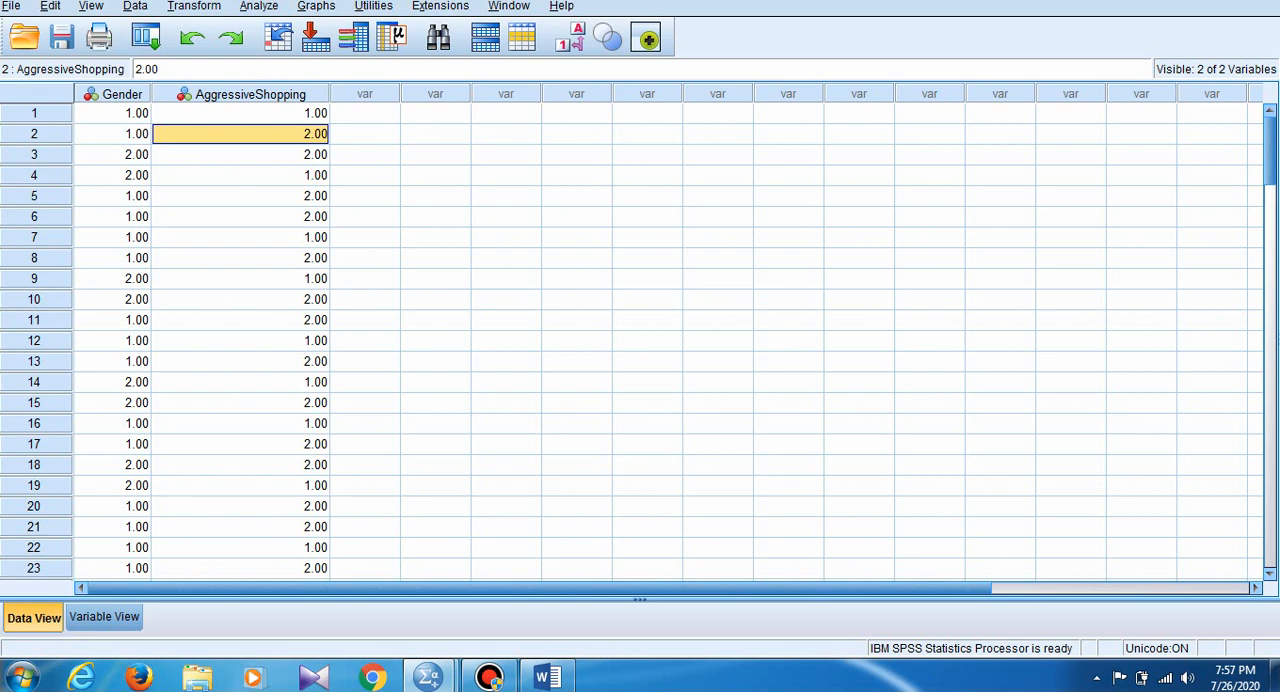
{"action": "left_click", "coordinate": [112, 155]}
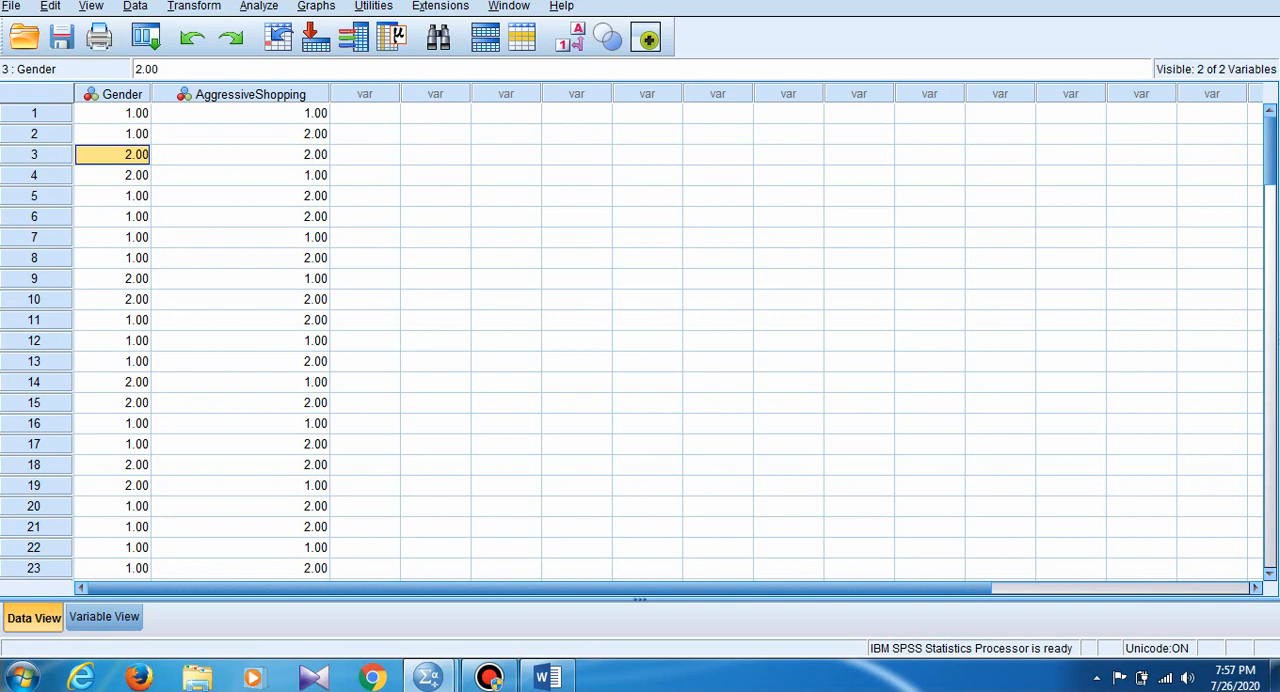
{"action": "left_click", "coordinate": [240, 175]}
{"action": "left_click", "coordinate": [112, 175]}
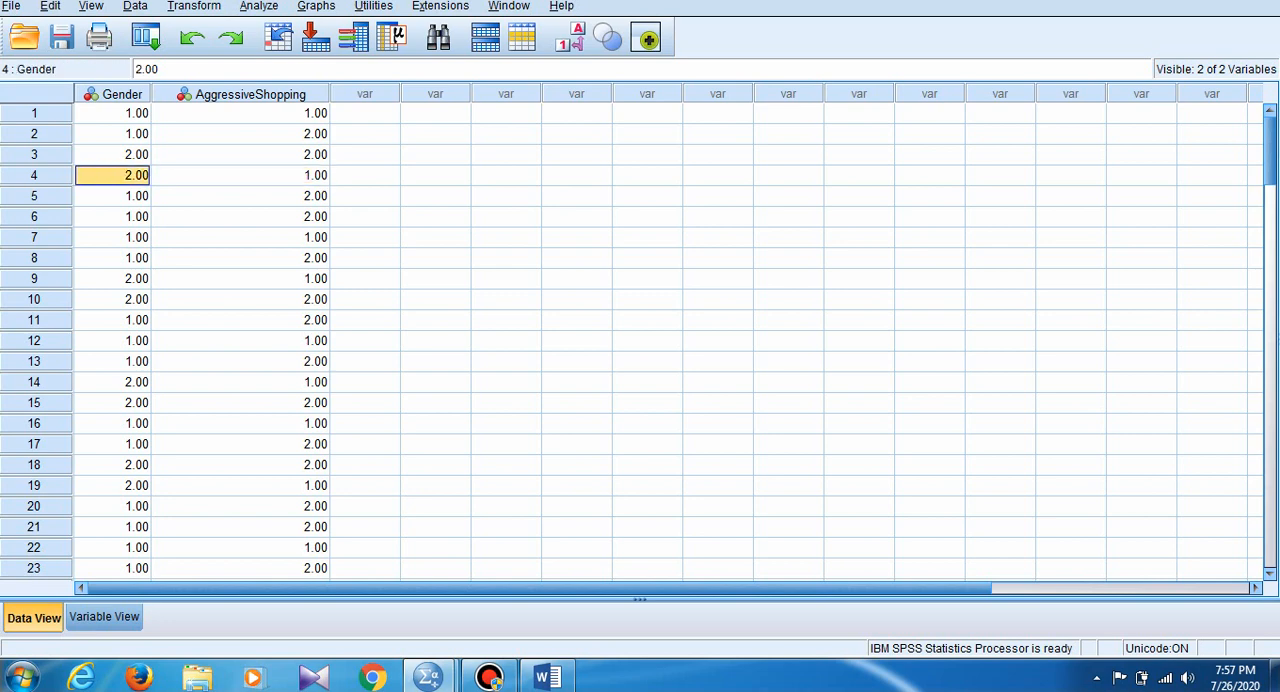
{"action": "left_click", "coordinate": [240, 175]}
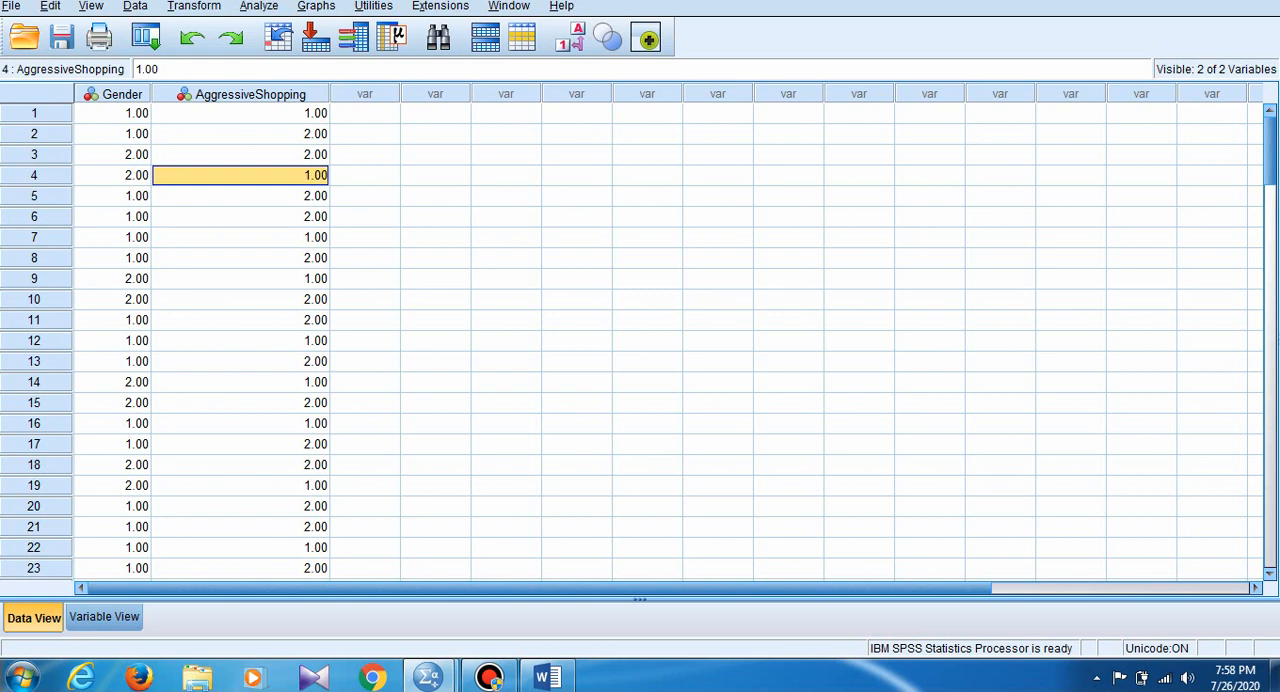
{"action": "scroll", "coordinate": [640, 340], "scroll_direction": "down", "scroll_amount": 3}
{"action": "scroll", "coordinate": [640, 340], "scroll_direction": "up", "scroll_amount": 3}
- Reset the Crosstabs setup and assign Gender to the rows and Aggressiveshopping to the columns
{"action": "left_click", "coordinate": [259, 6]}
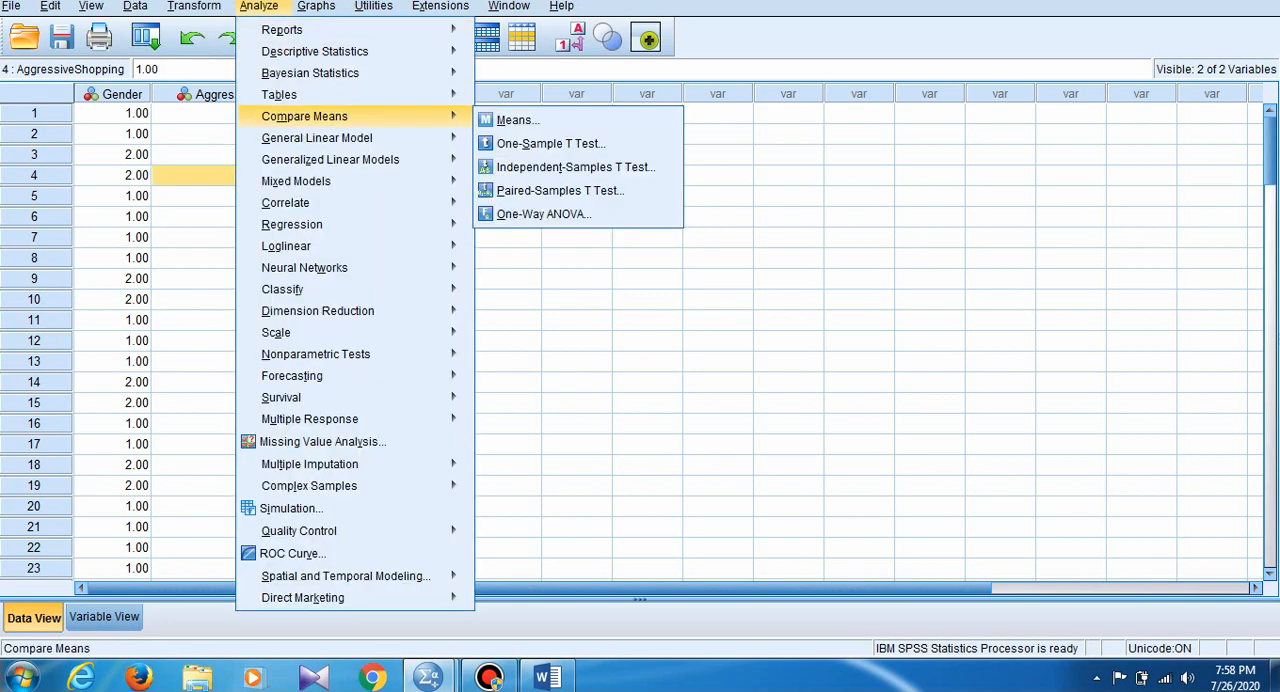
{"action": "mouse_move", "coordinate": [315, 51]}
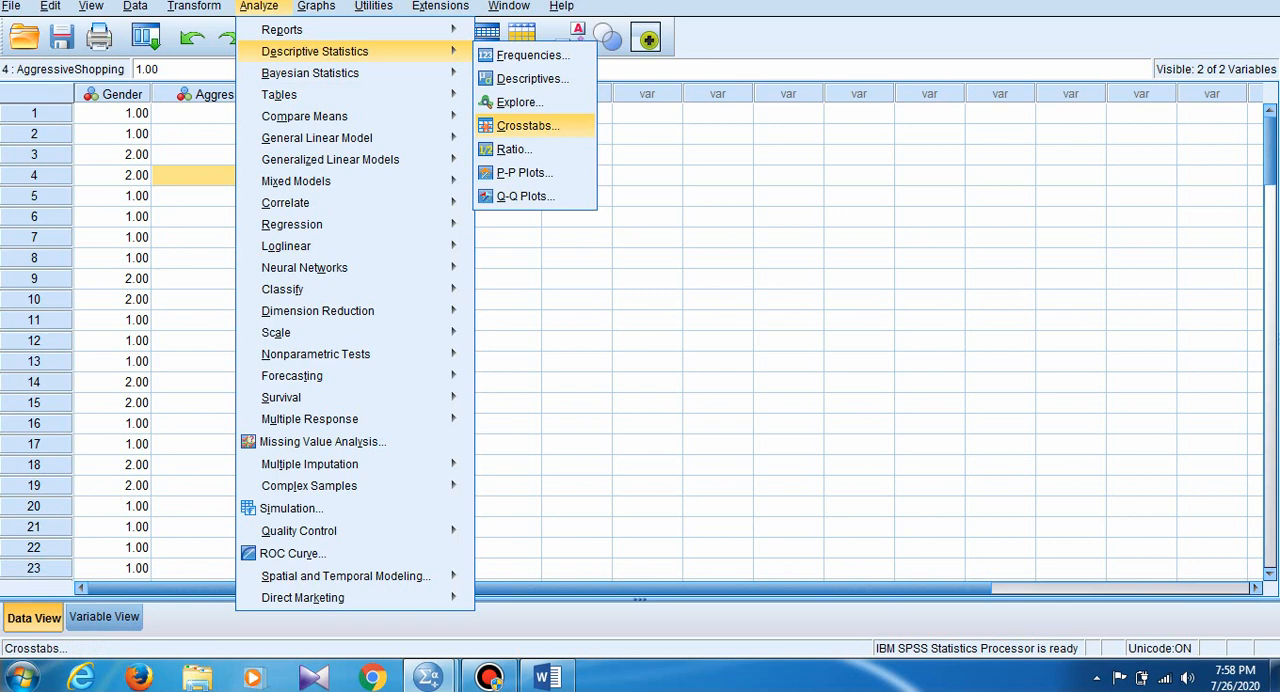
{"action": "left_click", "coordinate": [528, 126]}
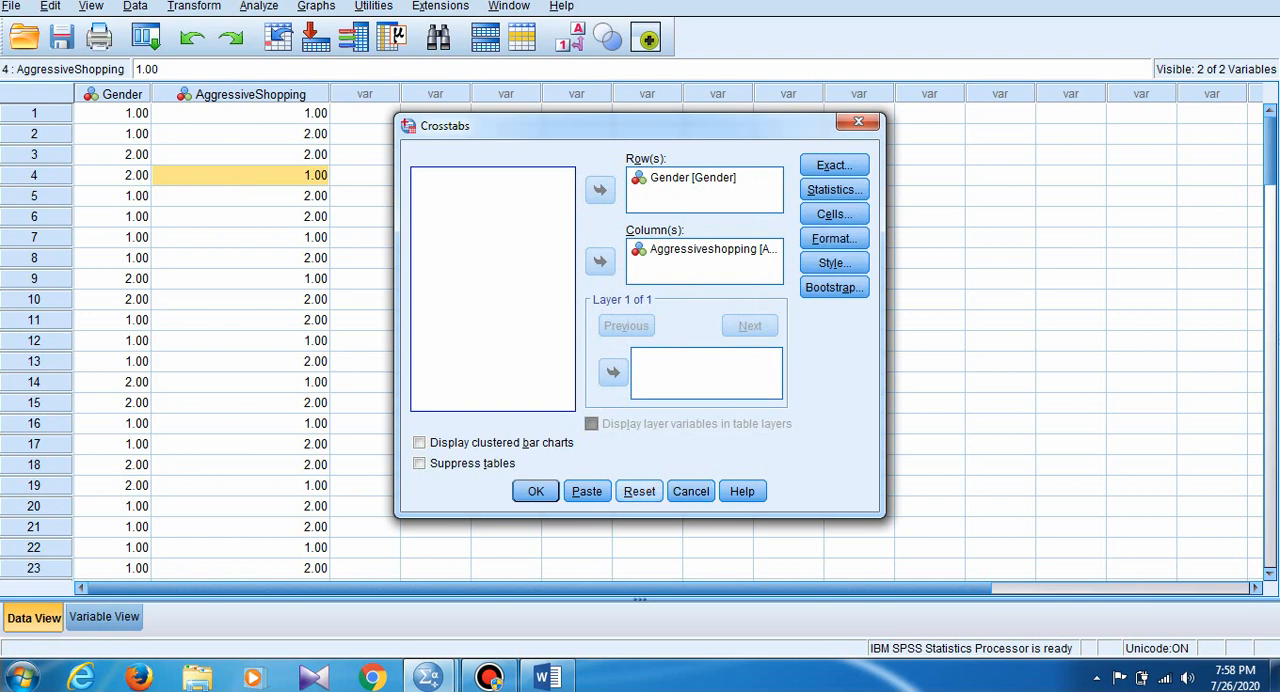
{"action": "left_click", "coordinate": [639, 491]}
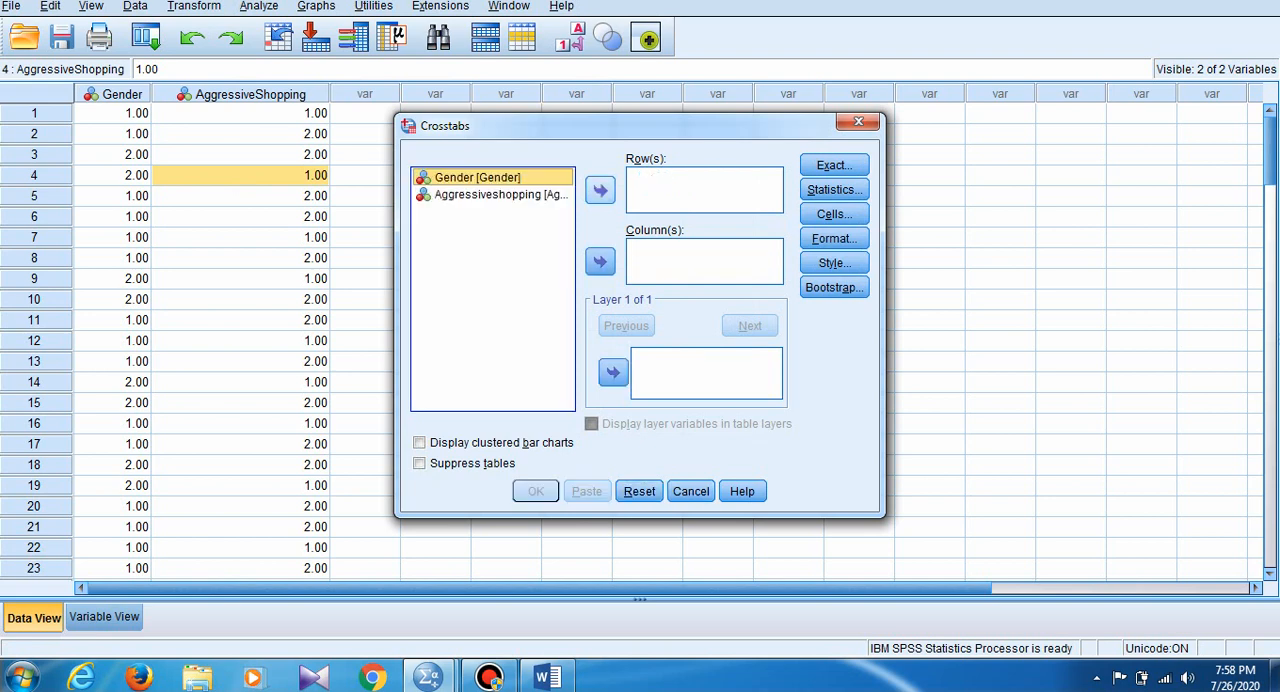
{"action": "left_click", "coordinate": [600, 189]}
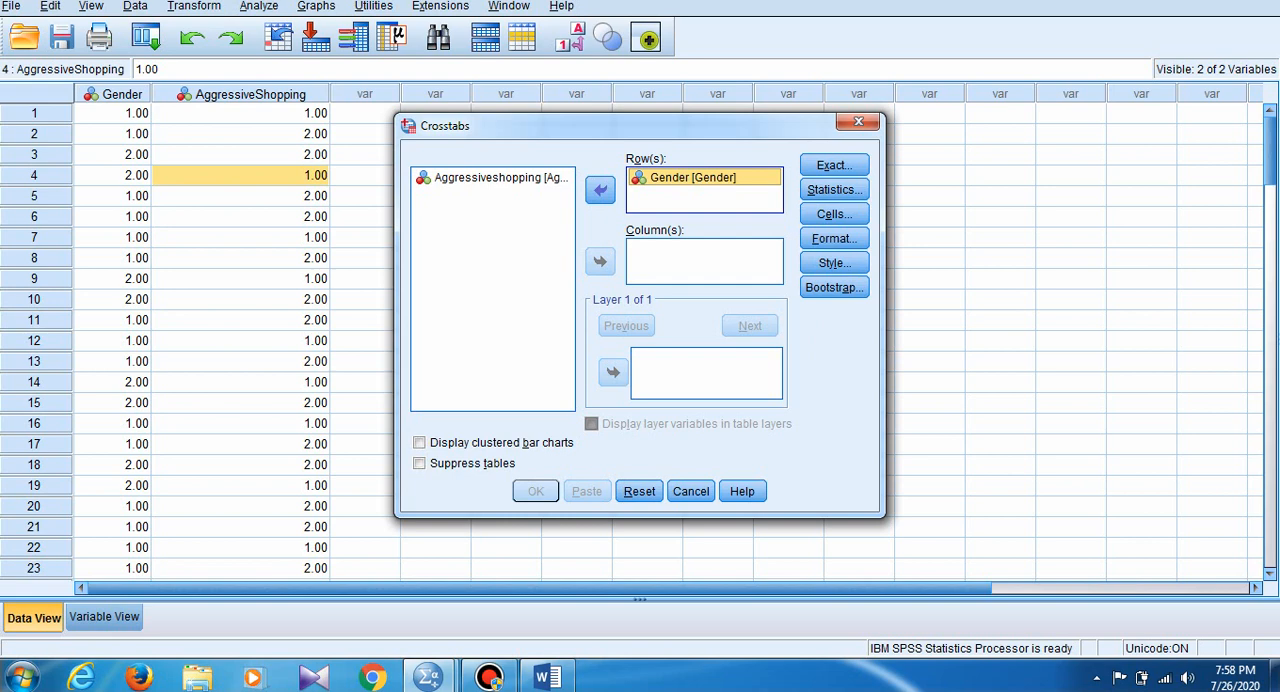
{"action": "left_click", "coordinate": [500, 177]}
{"action": "left_click", "coordinate": [600, 261]}
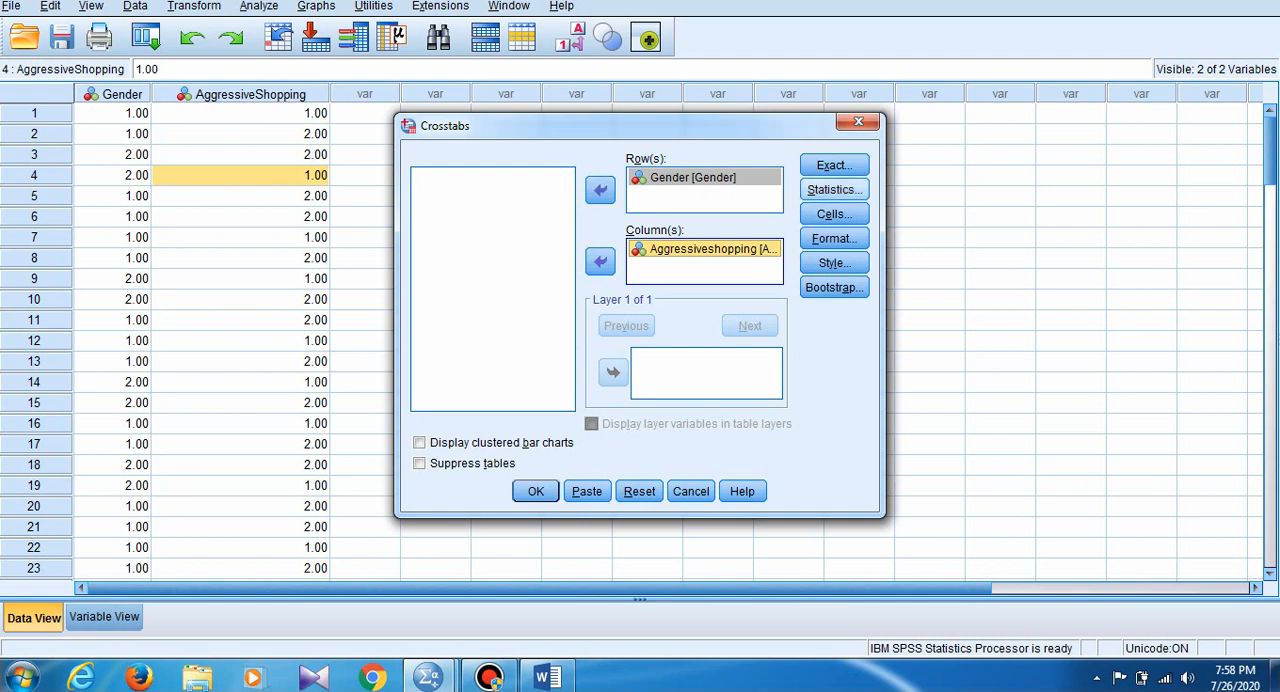
- Include the Chi-square and Phi and Cramer's V statistics in the Crosstabs analysis
{"action": "left_click", "coordinate": [832, 189]}
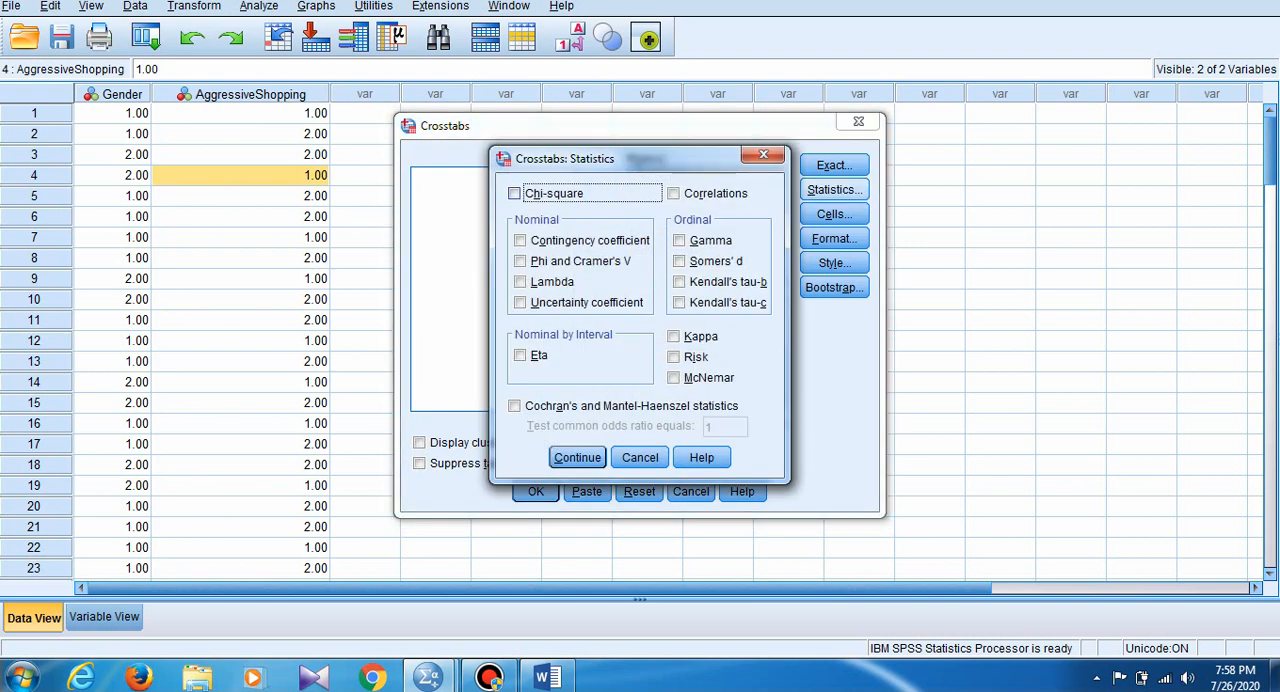
{"action": "left_click", "coordinate": [515, 193]}
{"action": "left_click", "coordinate": [520, 261]}
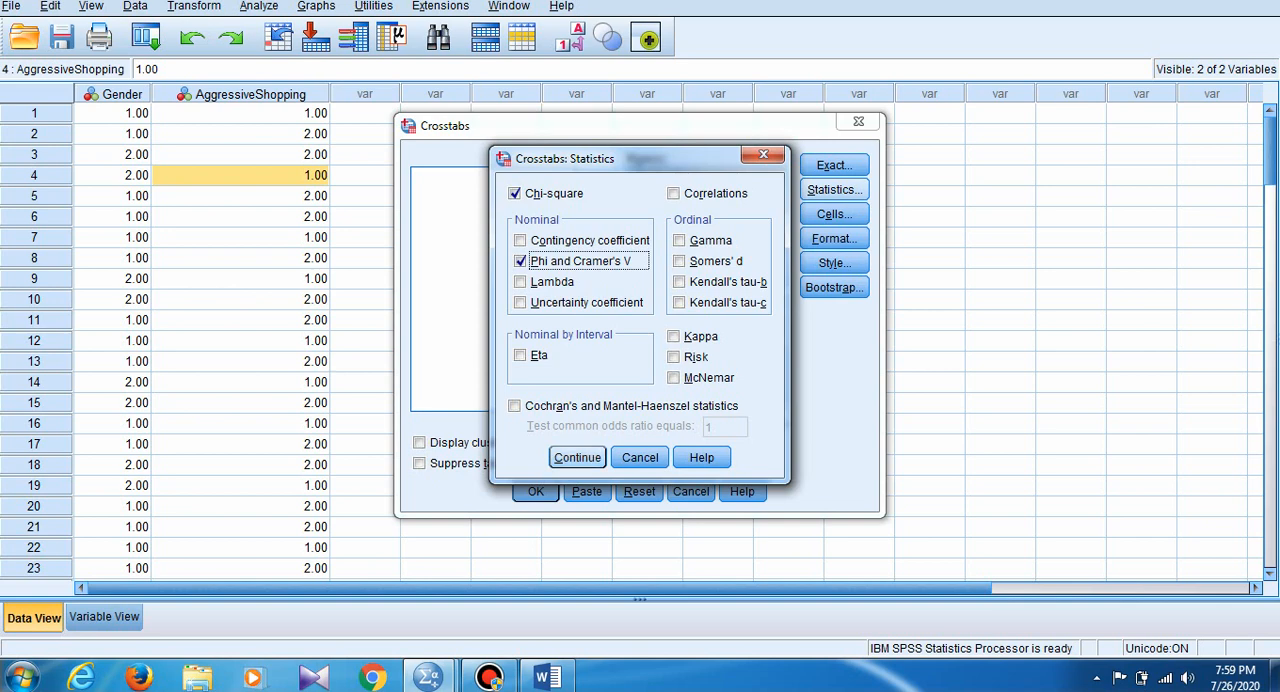
{"action": "left_click", "coordinate": [577, 457]}
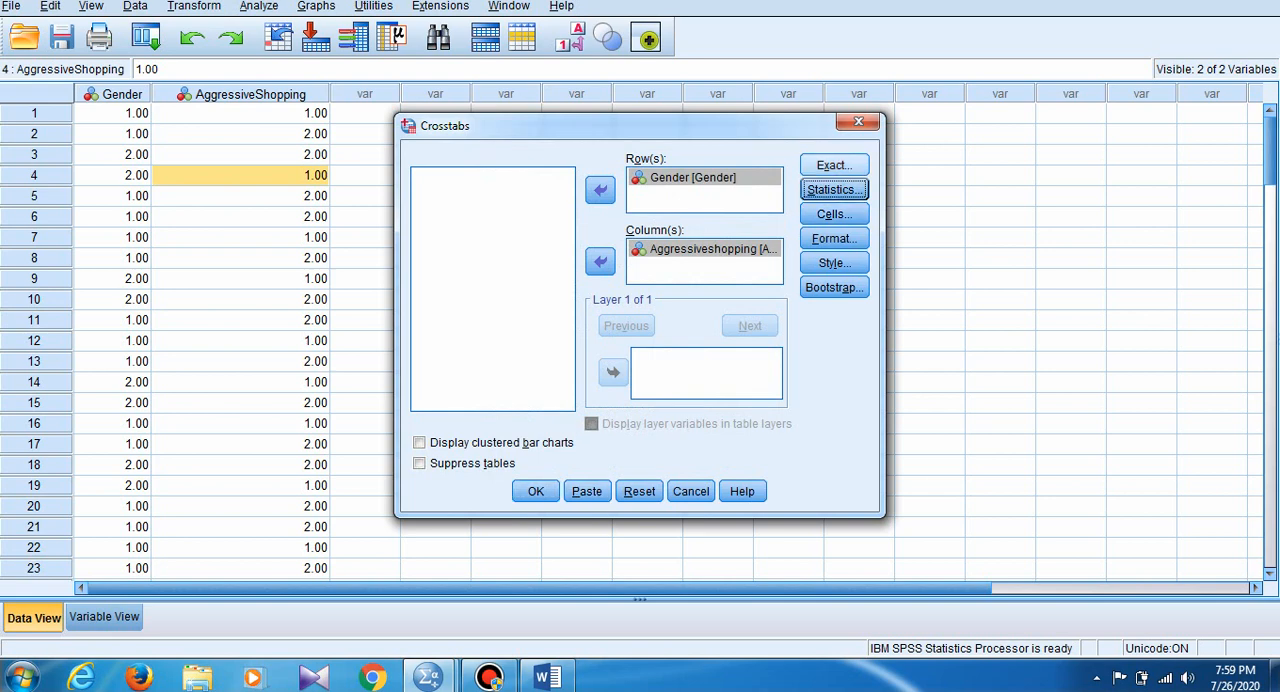
- Set the crosstab cells to display observed and expected counts together with row percentages
{"action": "left_click", "coordinate": [834, 213]}
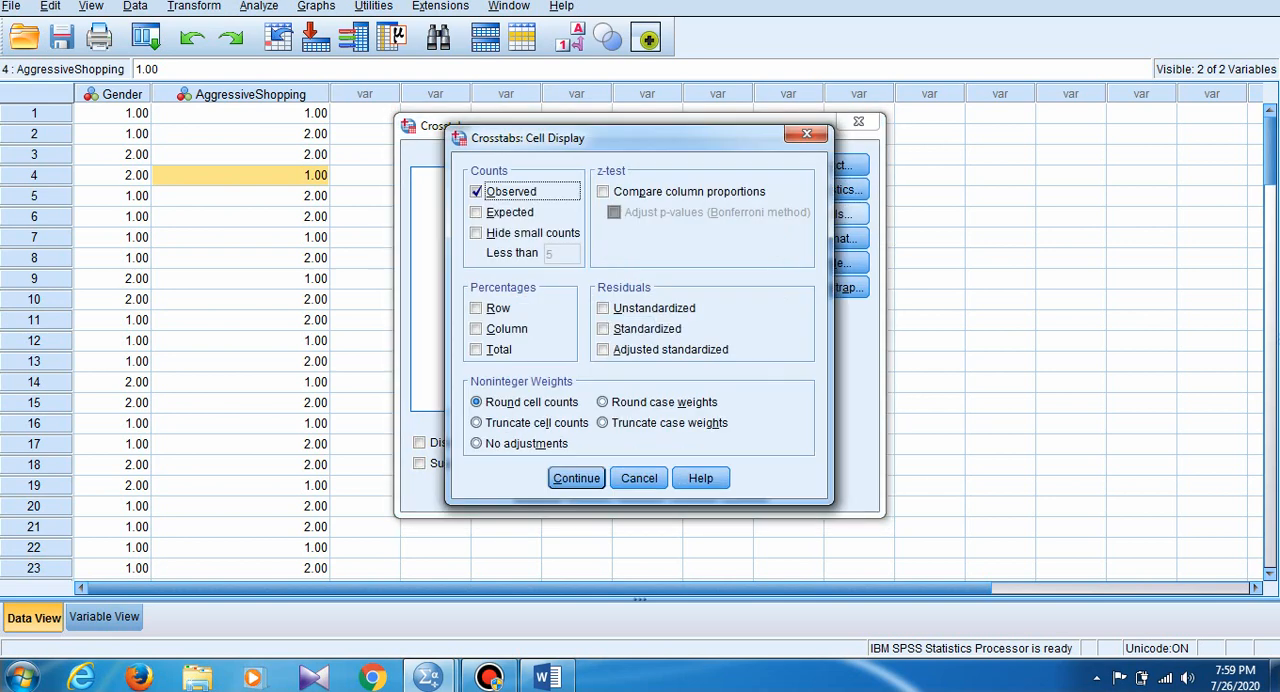
{"action": "left_click", "coordinate": [476, 191]}
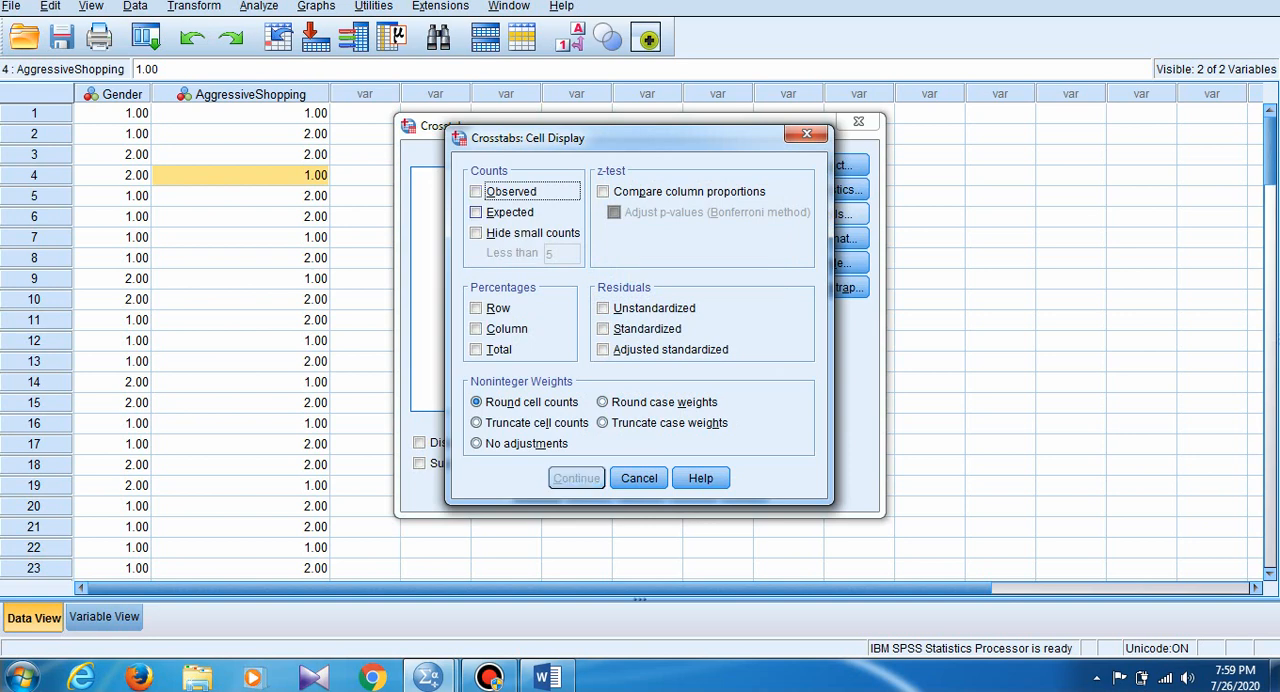
{"action": "left_click", "coordinate": [476, 191]}
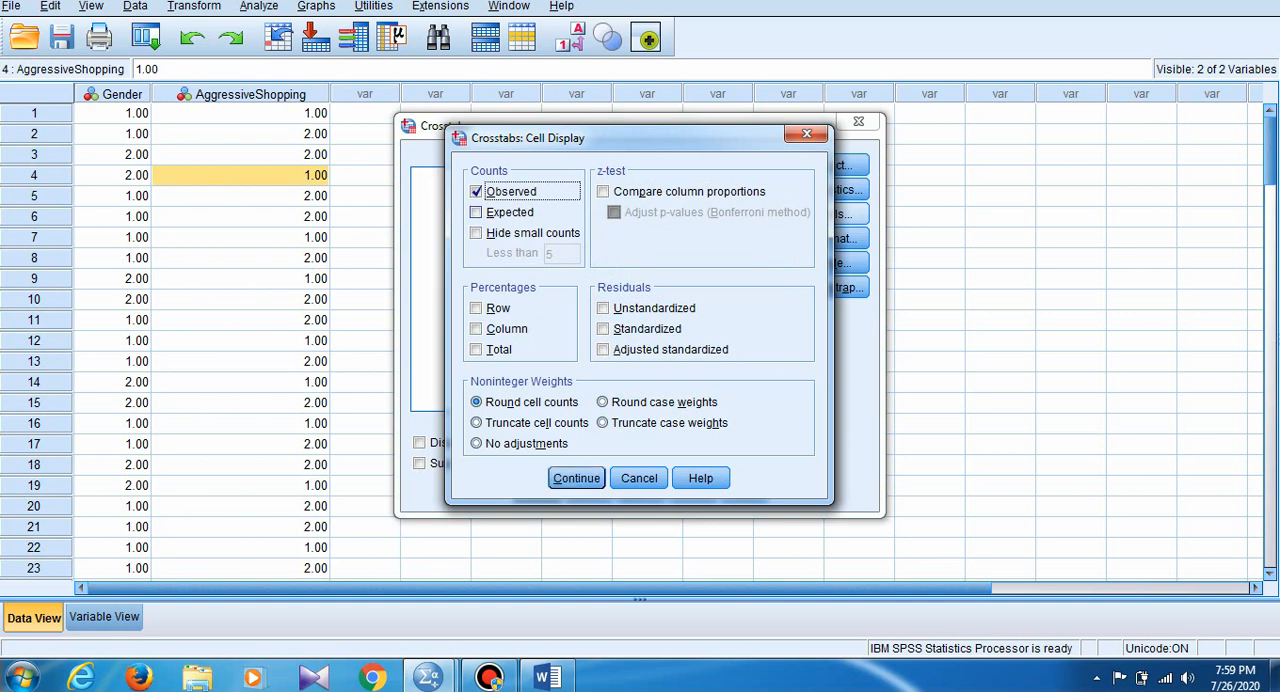
{"action": "left_click", "coordinate": [476, 212]}
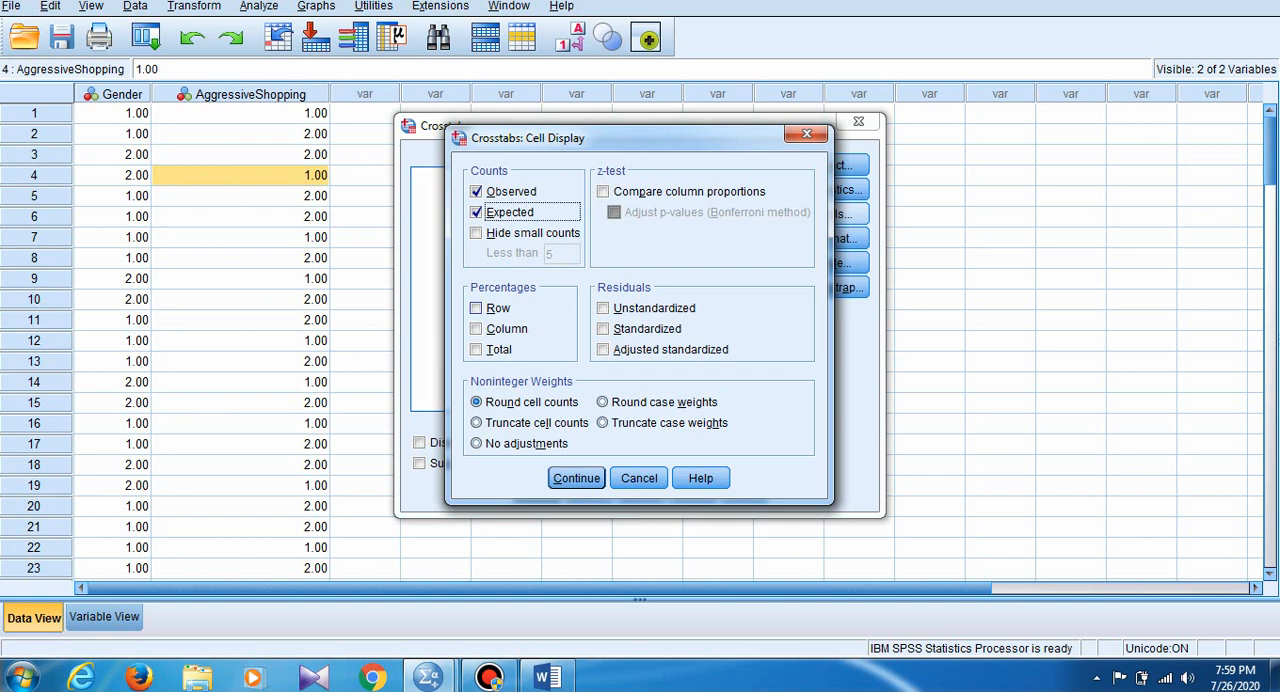
{"action": "left_click", "coordinate": [476, 308]}
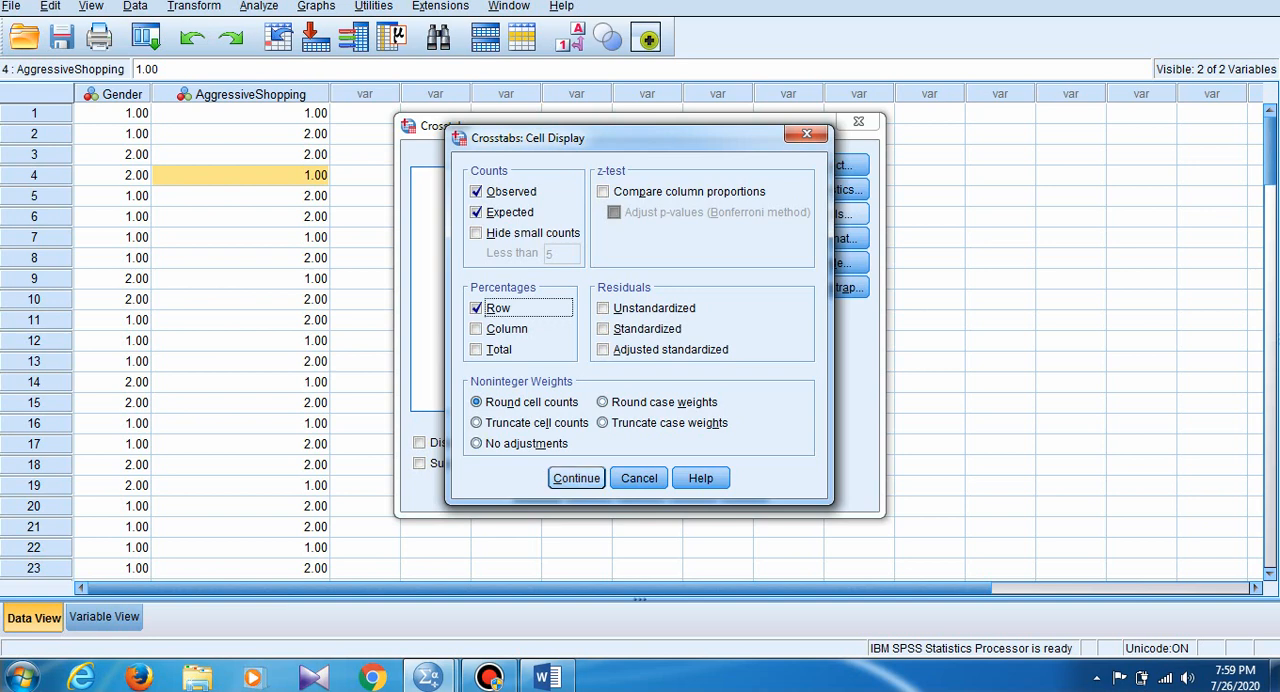
{"action": "left_click", "coordinate": [576, 478]}
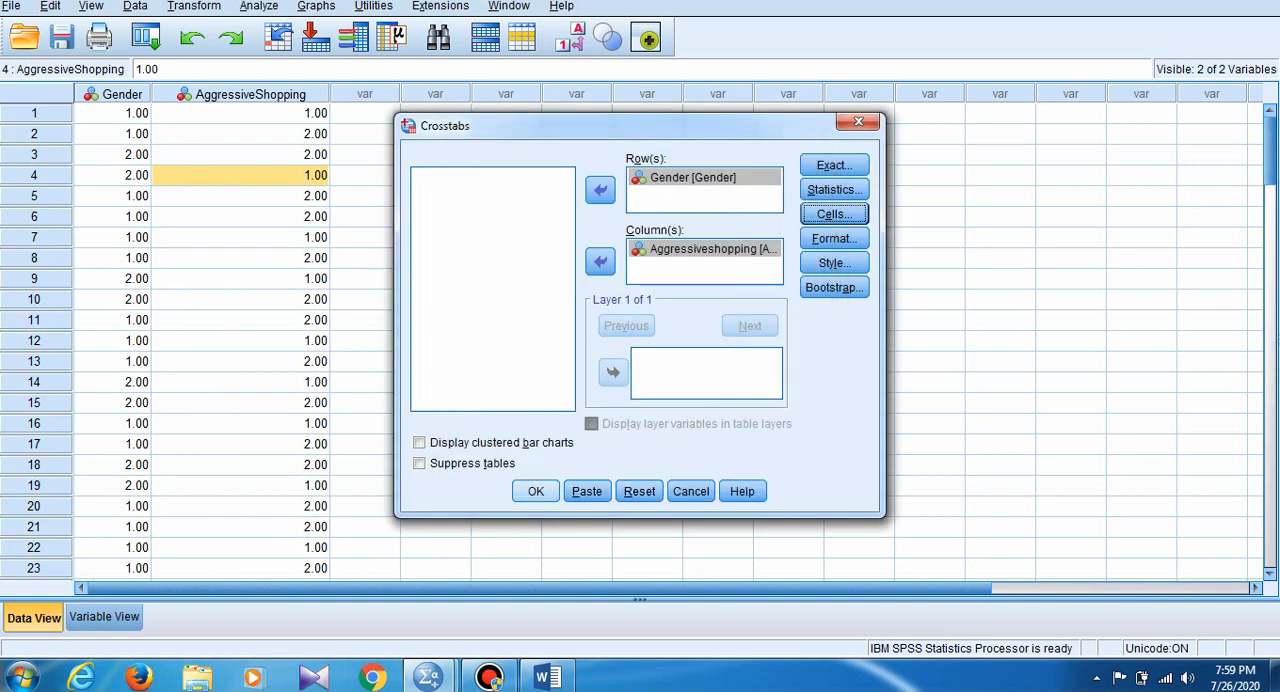
- Run the Crosstabs analysis and review its new Chi-Square Tests and Symmetric Measures tables
{"action": "left_click", "coordinate": [536, 491]}
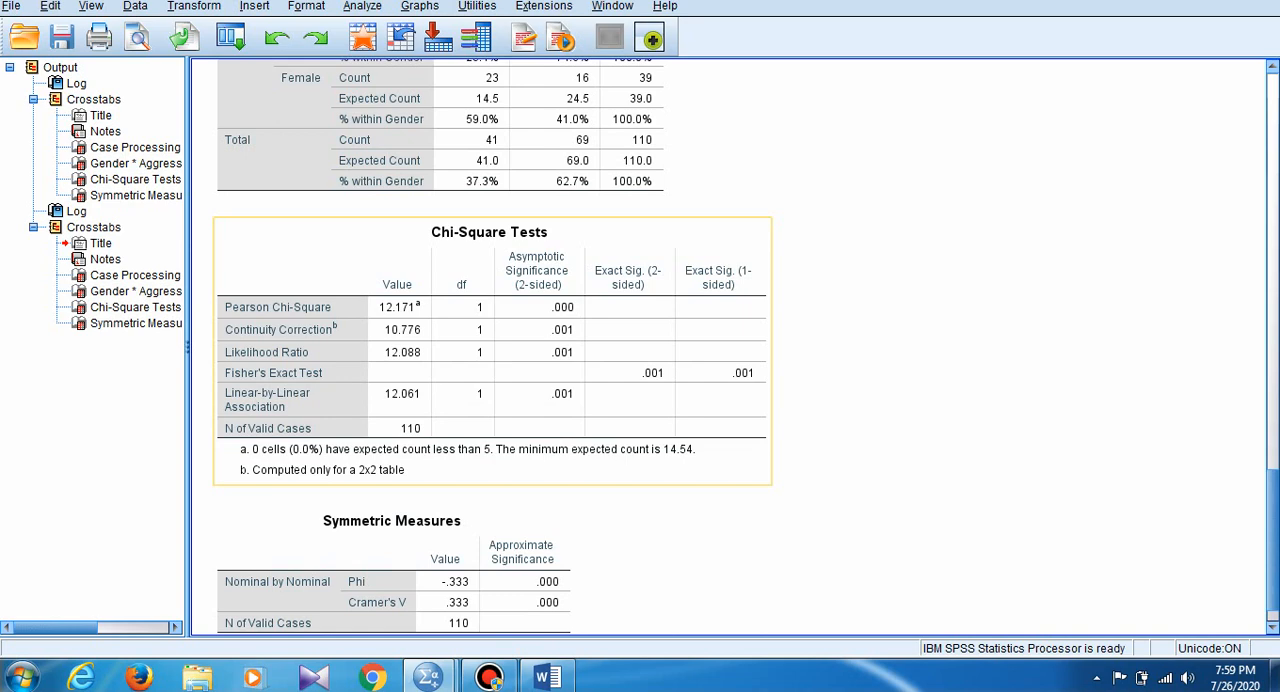
{"action": "scroll", "coordinate": [510, 612], "scroll_direction": "up", "scroll_amount": 3}
{"action": "scroll", "coordinate": [510, 614], "scroll_direction": "down", "scroll_amount": 3}
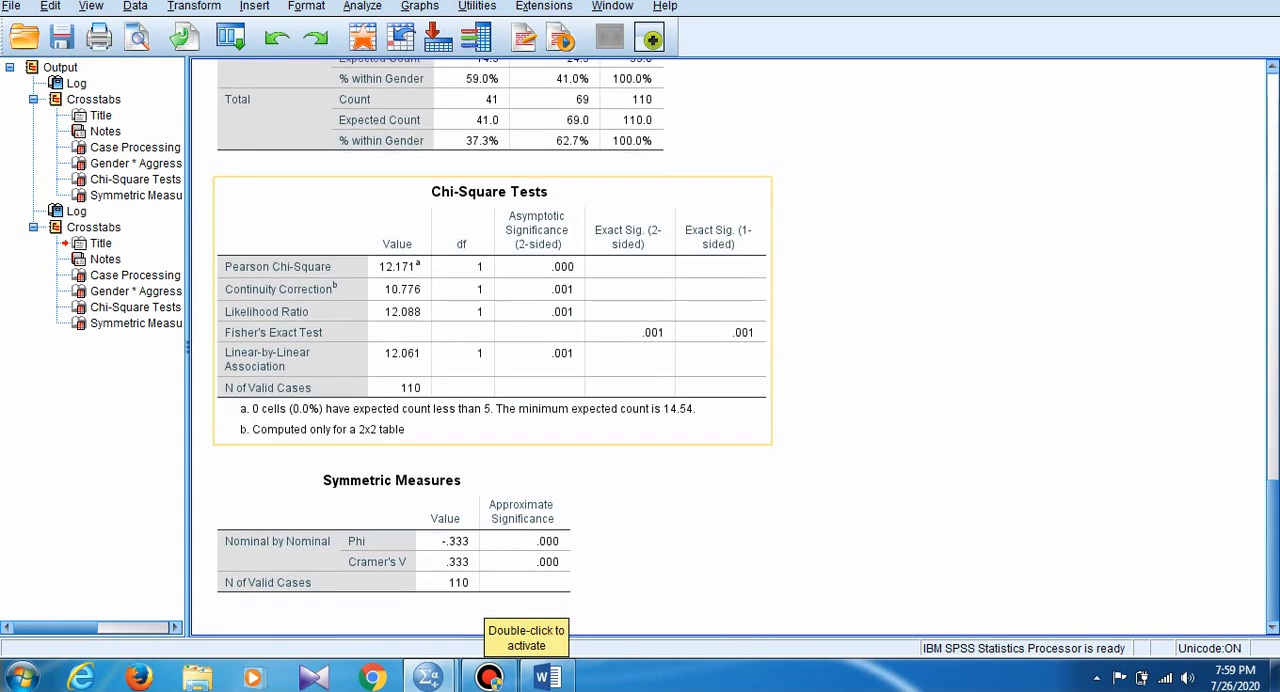